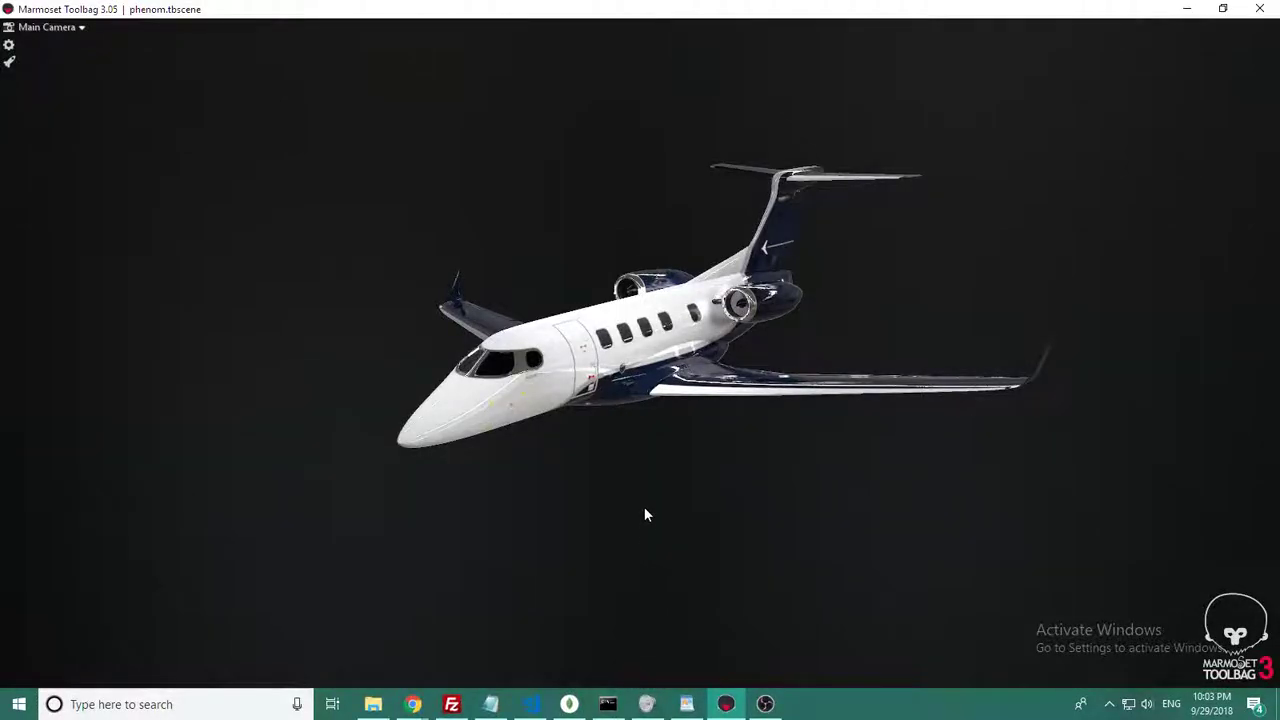
Step: Leave the full-screen view of the finished aircraft and create a new empty scene
left_click_drag(646, 514, 478, 430)
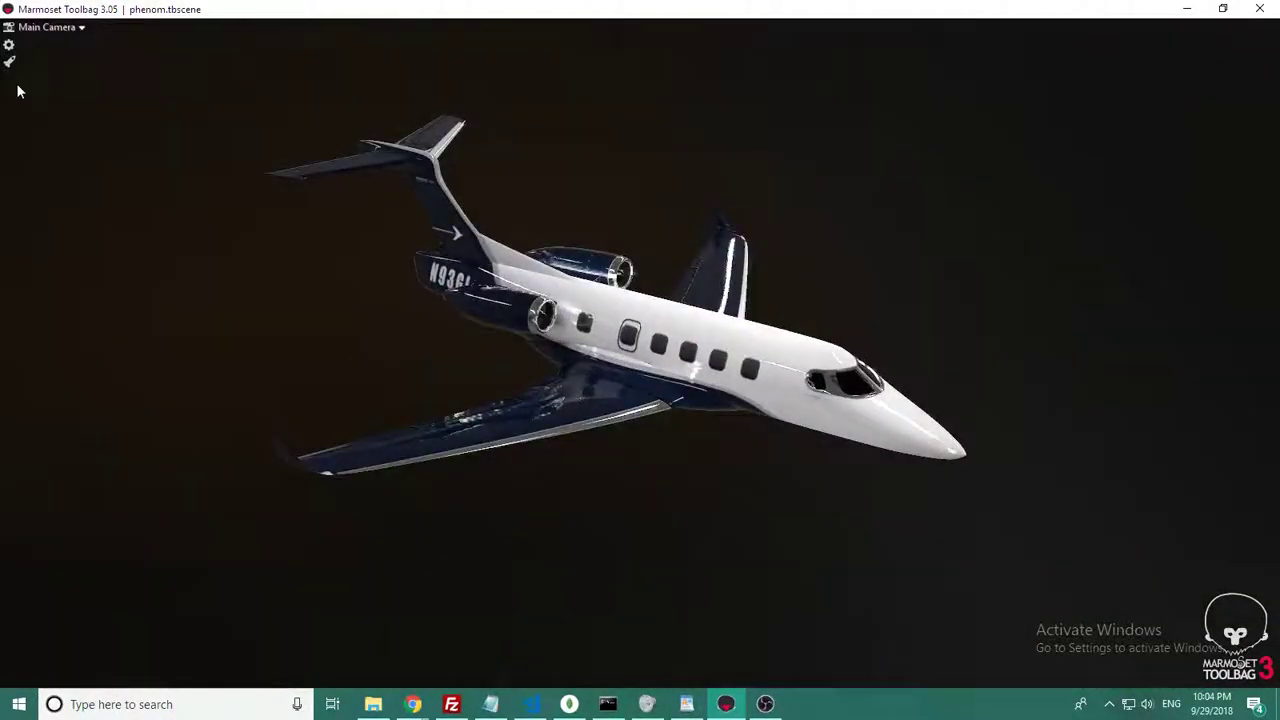
key("ctrl+Return")
left_click(14, 27)
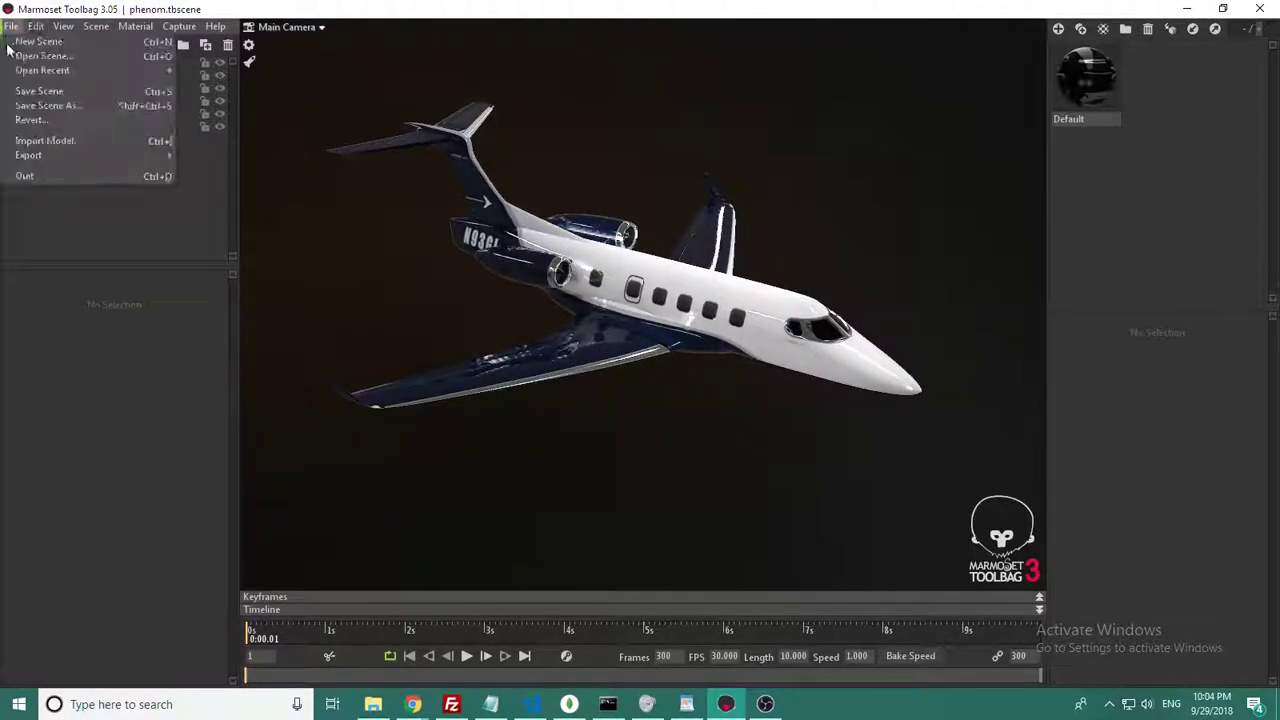
left_click(30, 42)
left_click(697, 408)
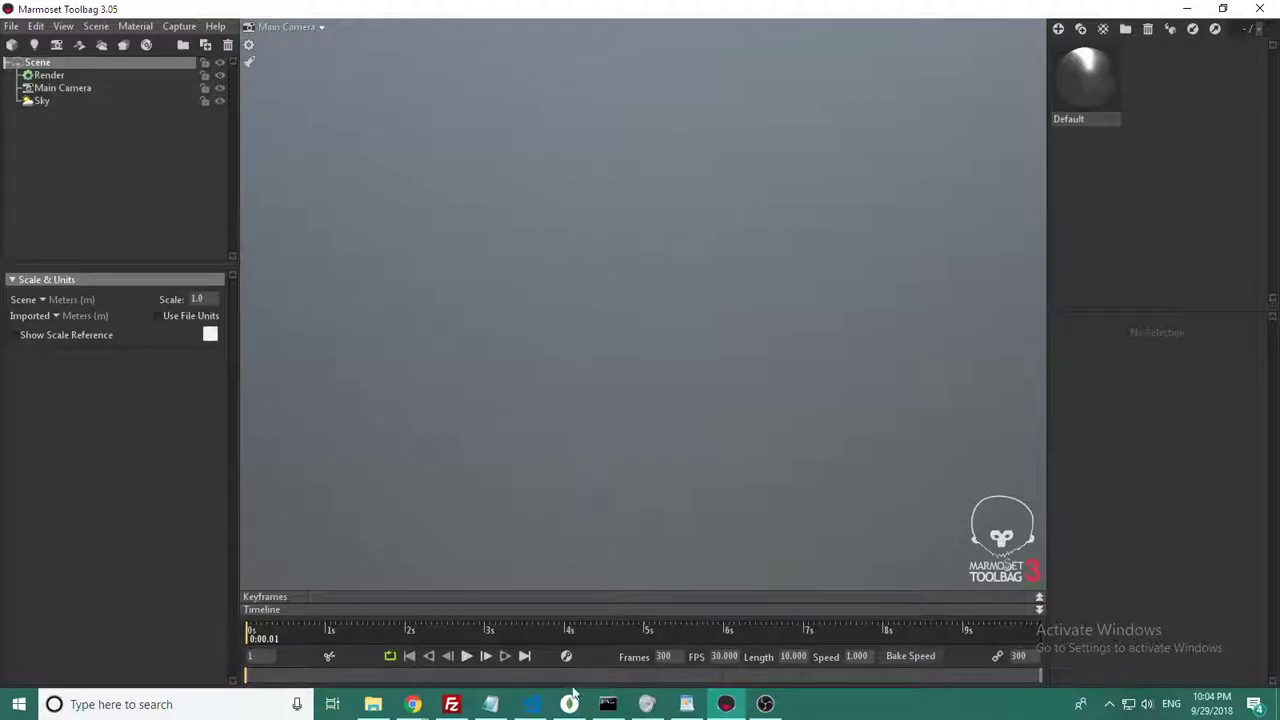
Step: Import the Phenom HIGH res 3D Object file from the FINAL PRODUCT Mesh folder into the new scene
left_click(372, 704)
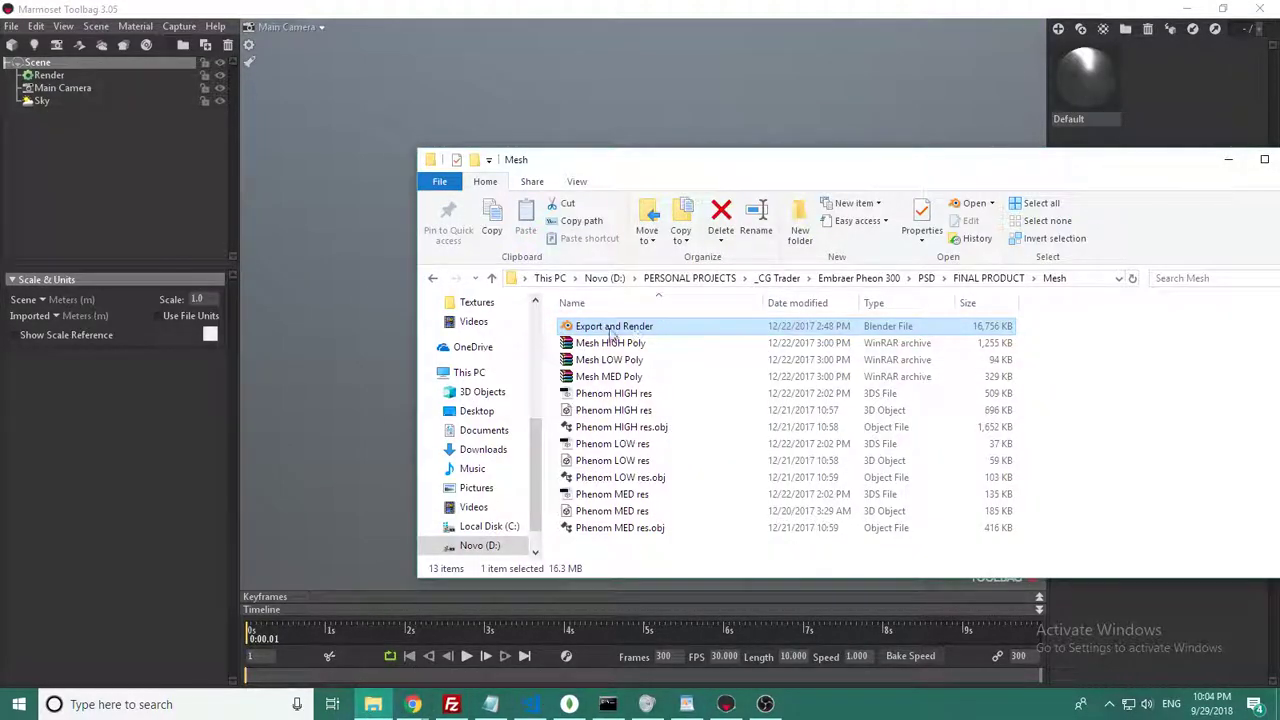
left_click(613, 393)
left_click(650, 410)
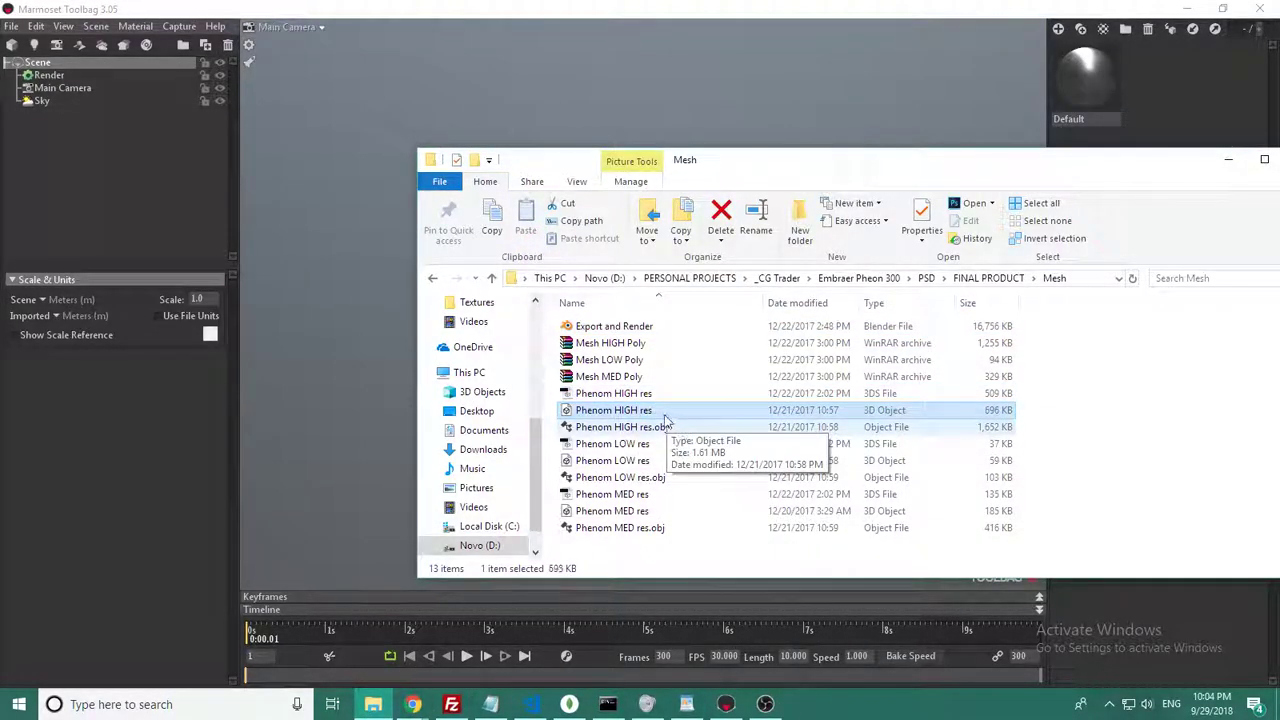
left_click(657, 428)
left_click(692, 396)
left_click_drag(718, 428, 343, 265)
key("alt+Tab")
key("alt+Tab")
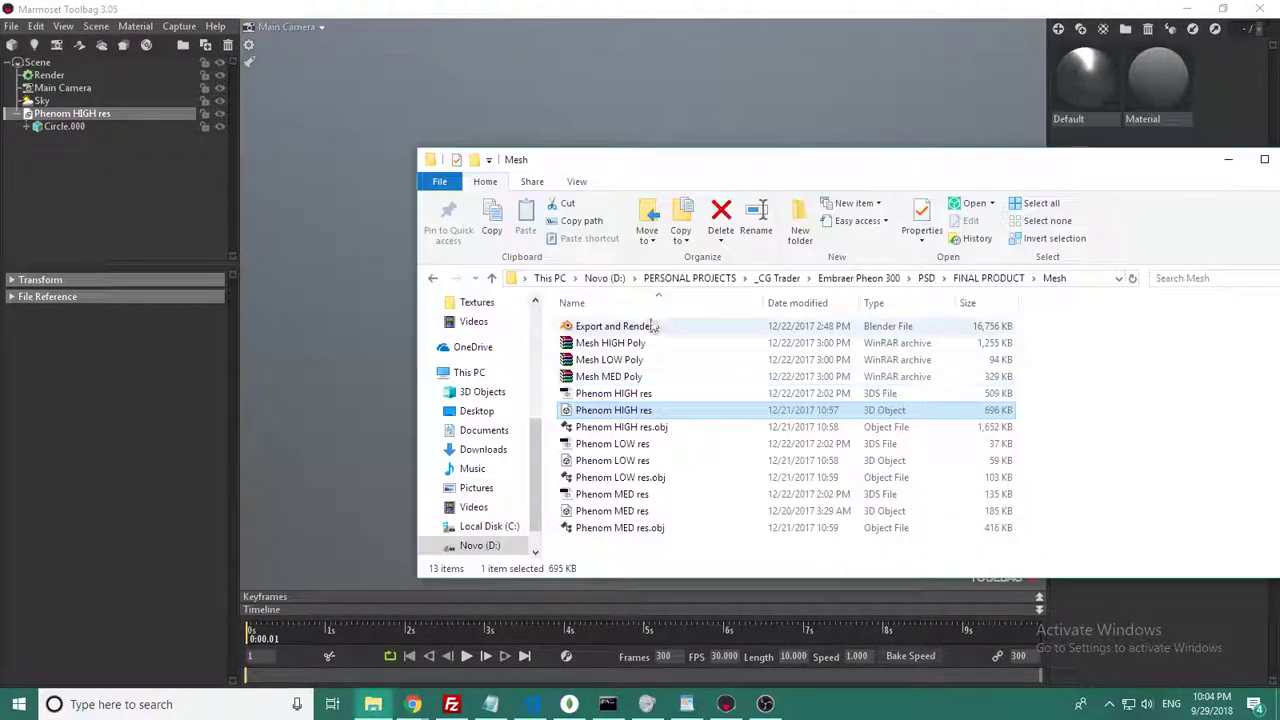
left_click(667, 326)
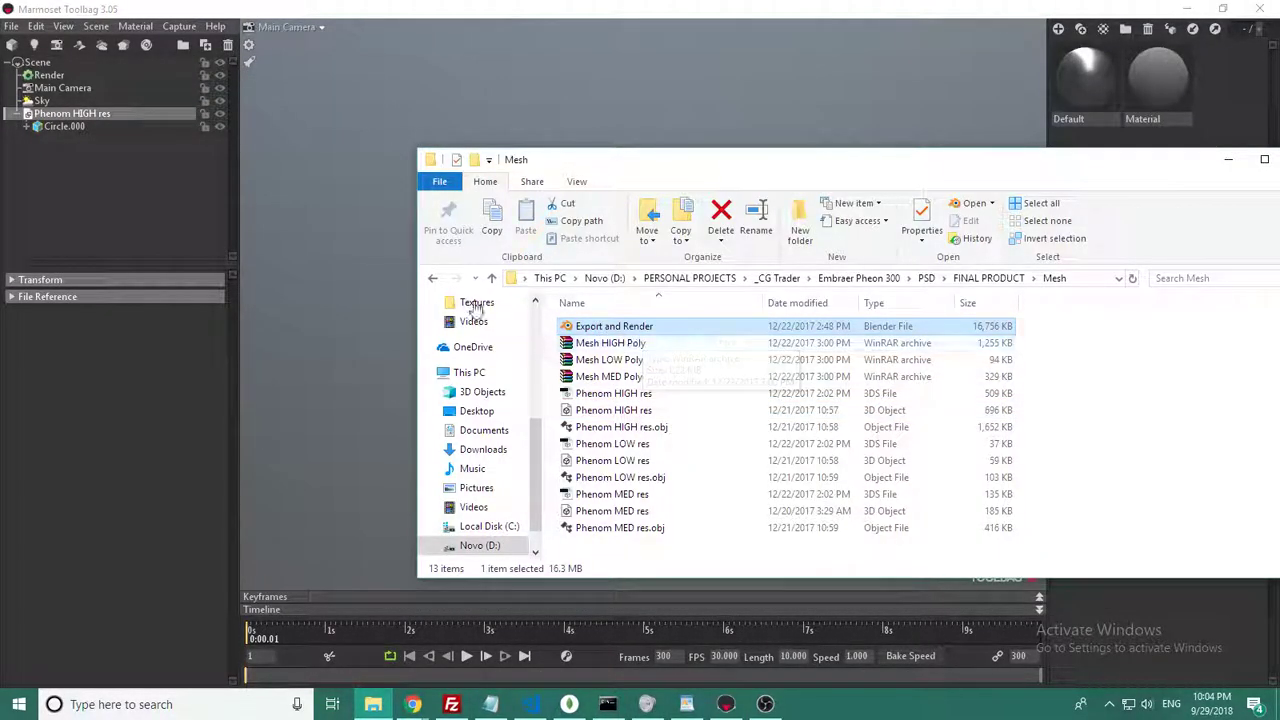
key("alt+Tab")
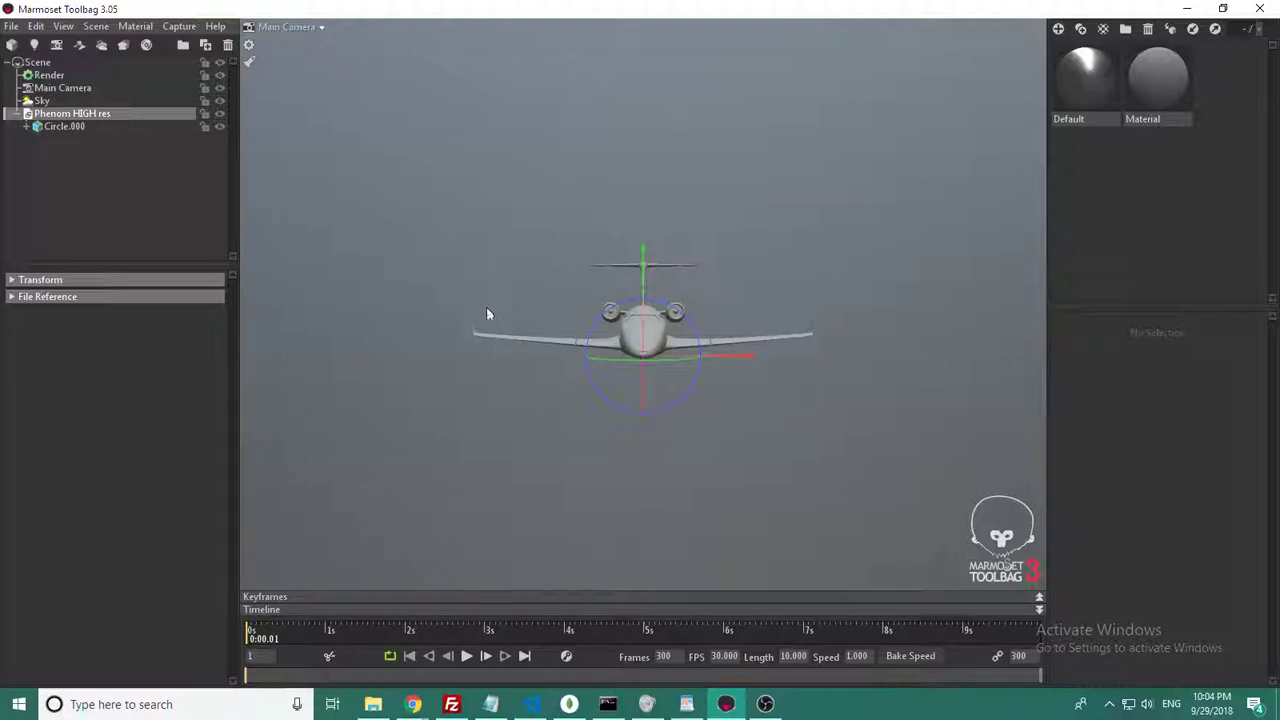
Step: Examine the imported untextured aircraft from several angles and deselect it
scroll(505, 390, "up", 2)
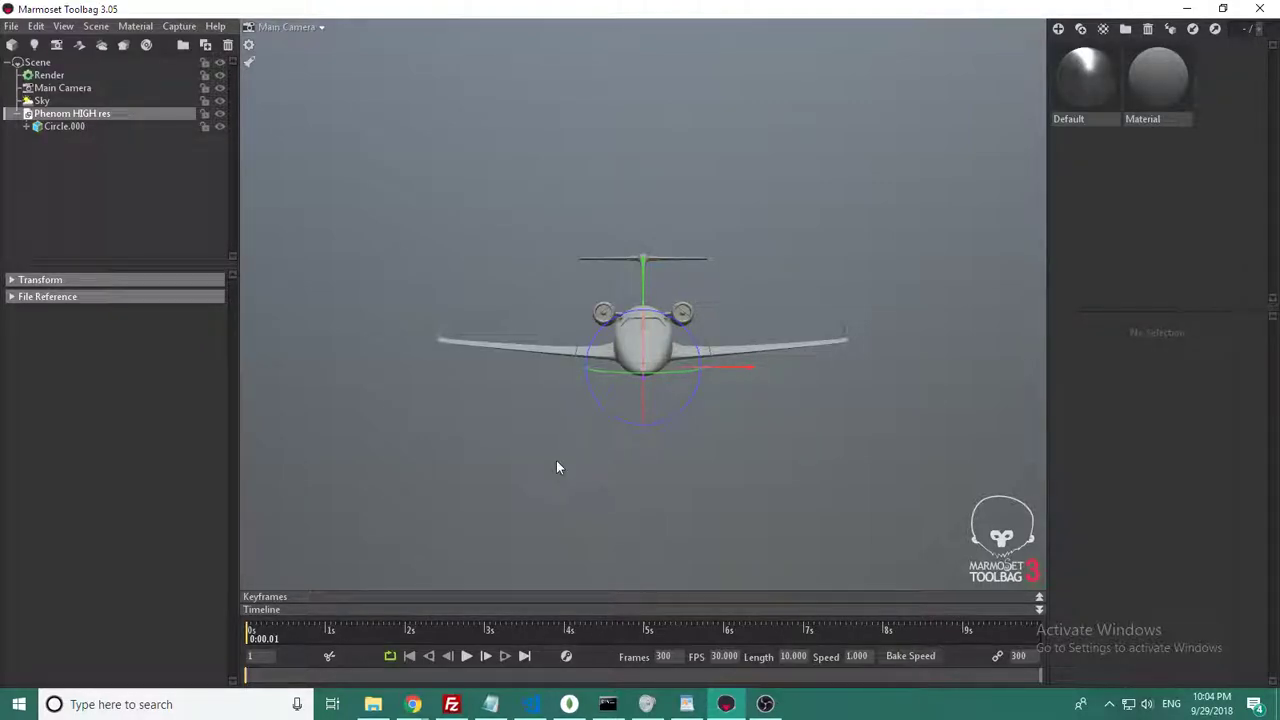
left_click_drag(558, 467, 703, 471)
scroll(702, 499, "up", 5)
scroll(699, 490, "down", 3)
scroll(698, 488, "up", 2)
scroll(698, 488, "down", 2)
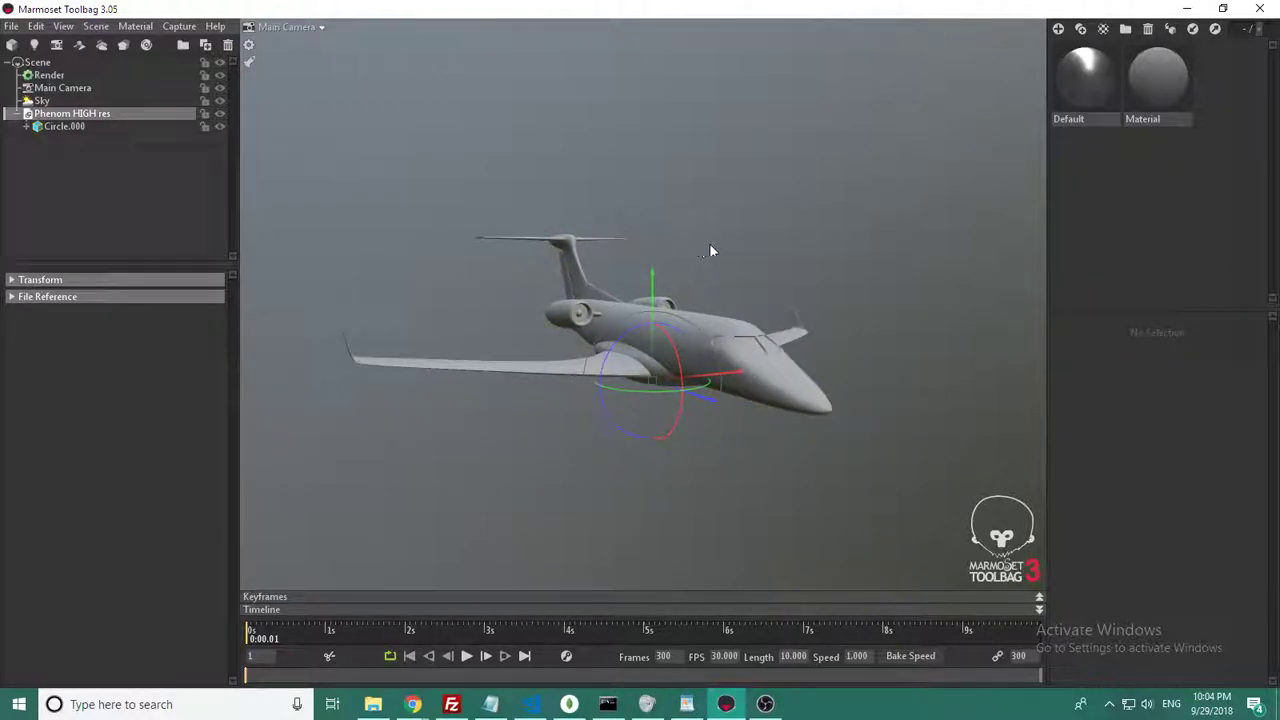
left_click_drag(654, 226, 865, 408)
left_click(726, 408)
Step: Try the Default material on the aircraft
left_click(1113, 100)
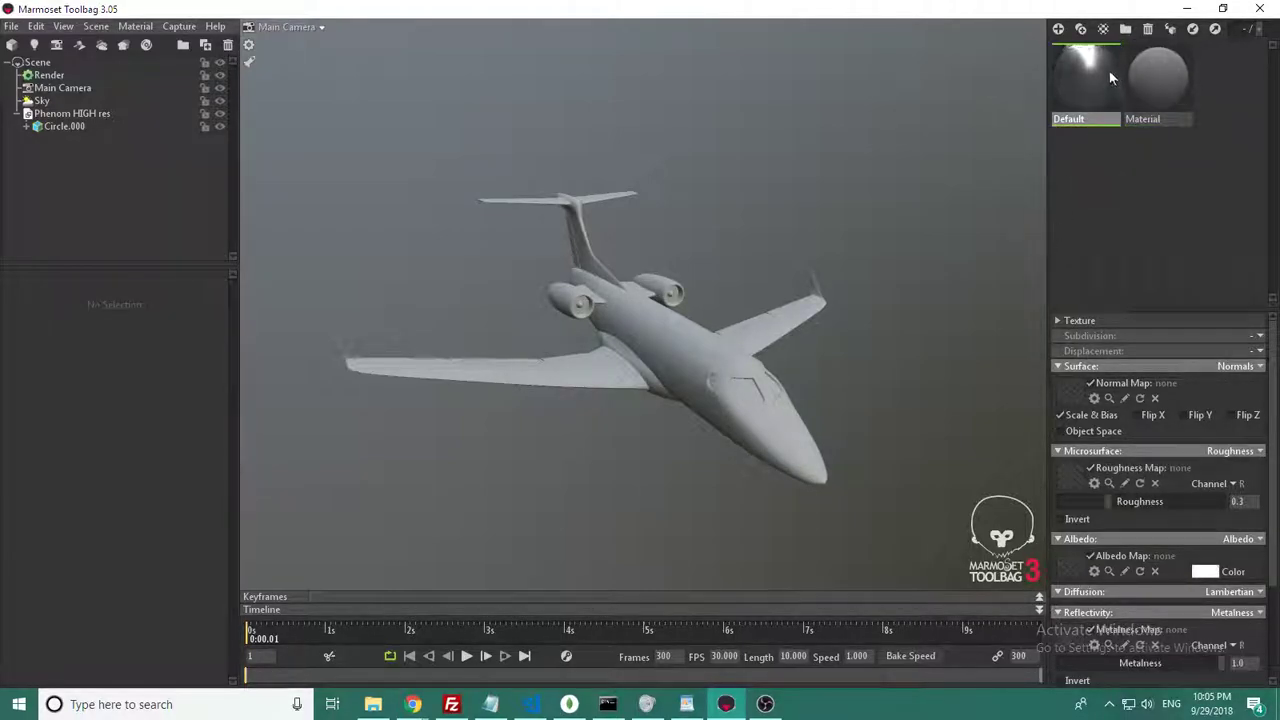
left_click_drag(1158, 75, 713, 358)
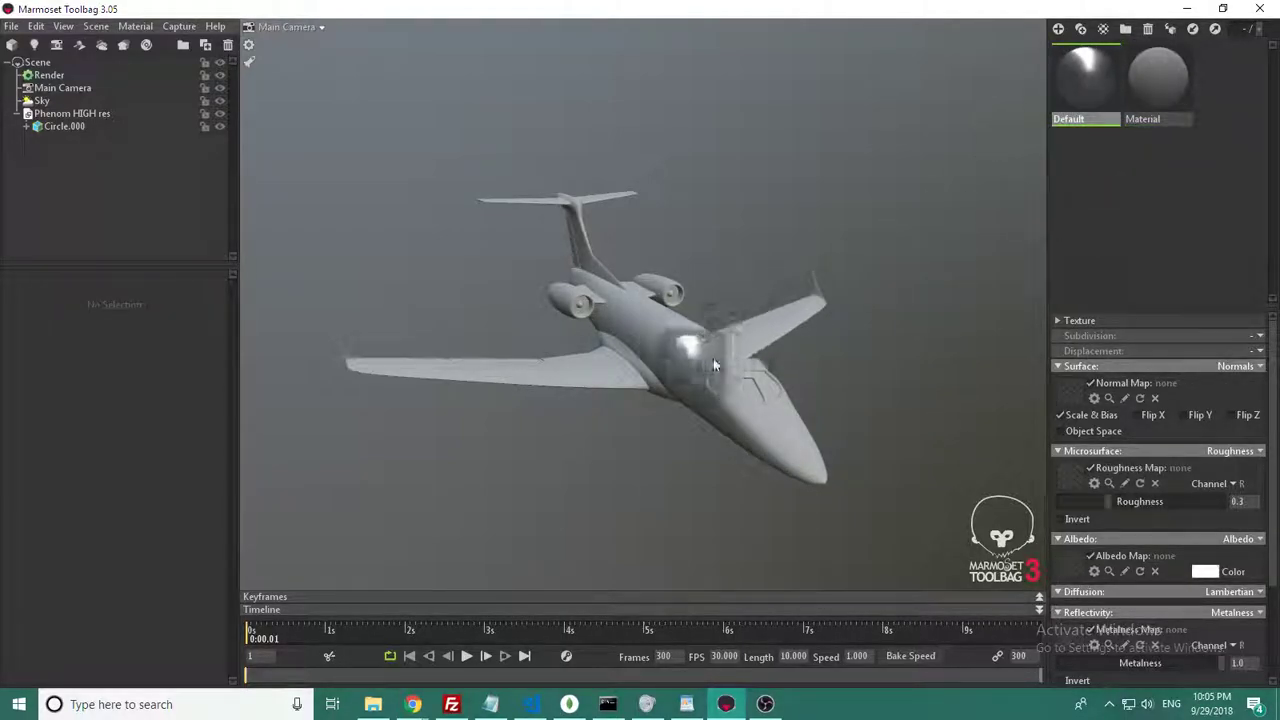
left_click_drag(1075, 88, 1150, 112)
scroll(1123, 446, "down", 3)
scroll(1123, 446, "up", 3)
left_click(1092, 88)
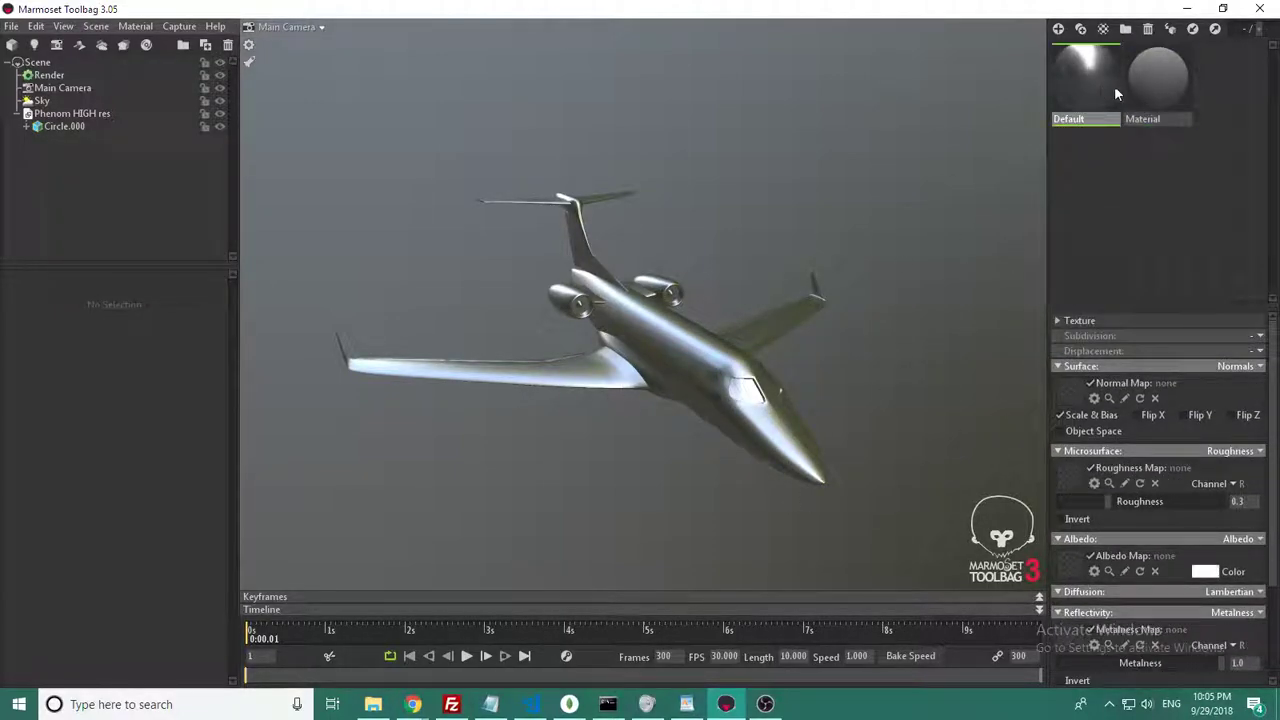
scroll(1142, 474, "down", 1)
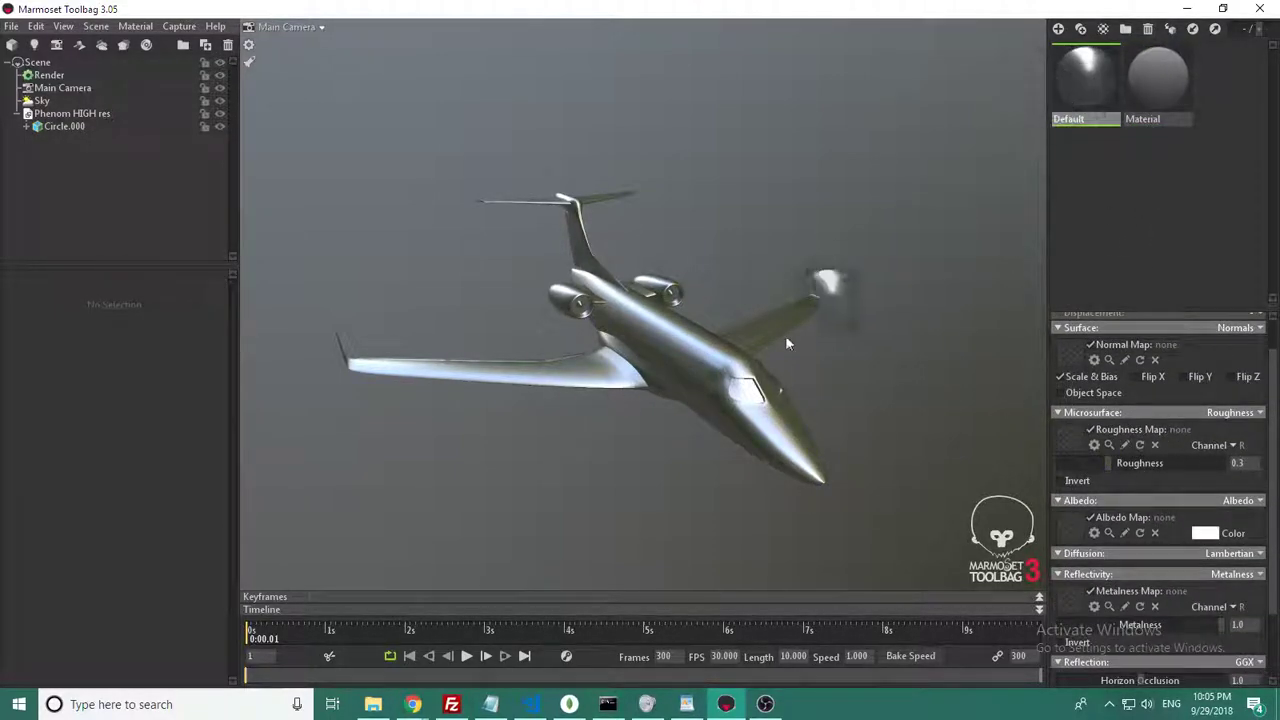
Step: Reapply the imported material named Material to the aircraft and review its surface, microsurface and albedo settings
left_click_drag(1143, 88, 680, 370)
scroll(1136, 290, "down", 2)
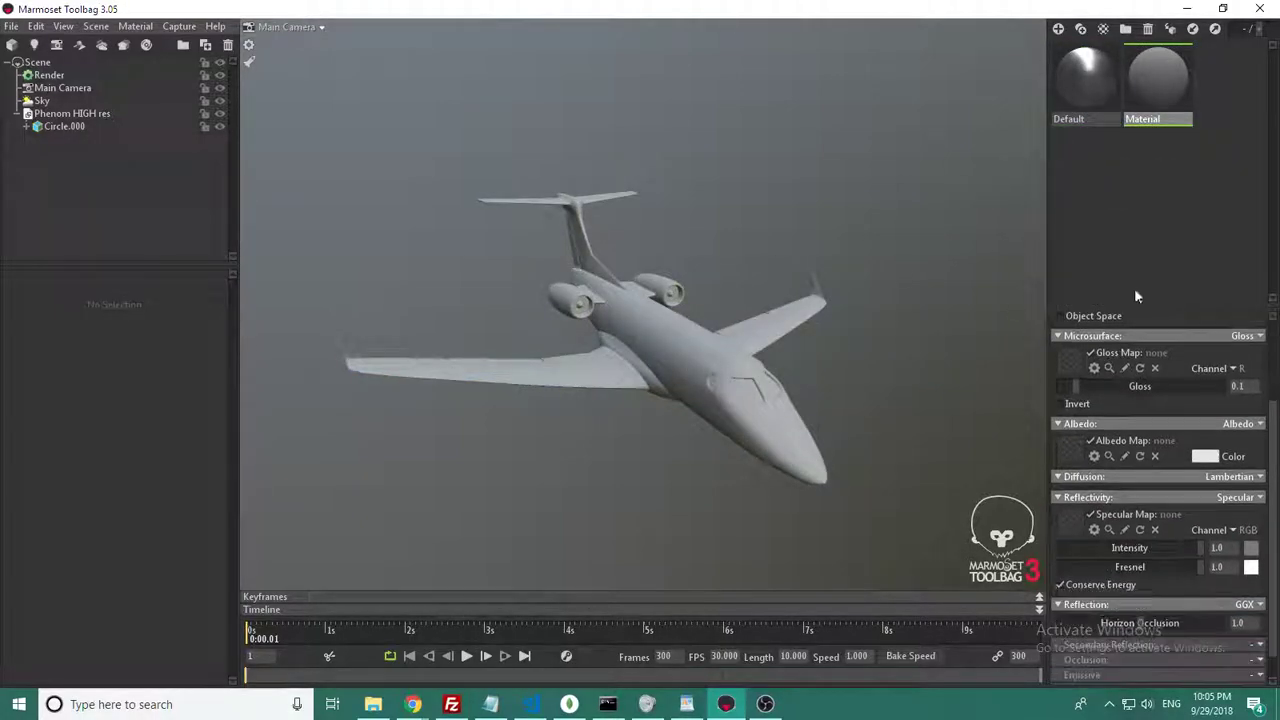
scroll(1143, 380, "up", 2)
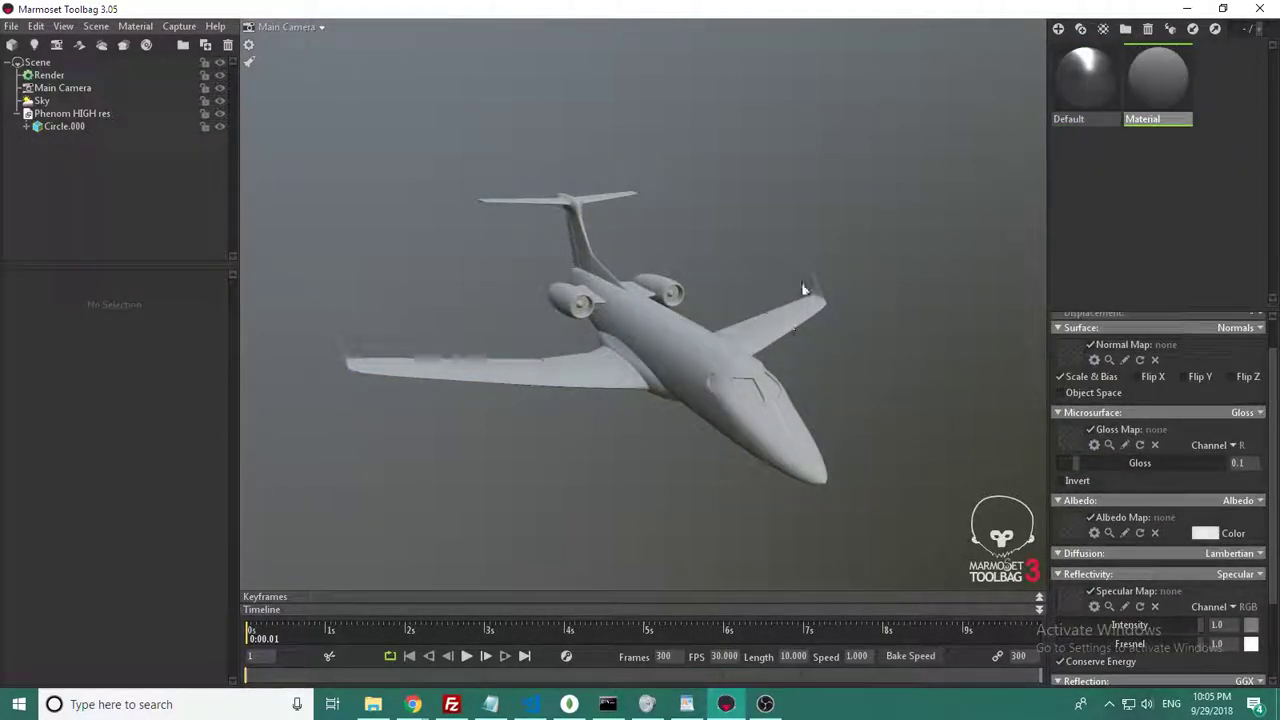
right_click_drag(738, 305, 749, 391)
scroll(1062, 456, "up", 1)
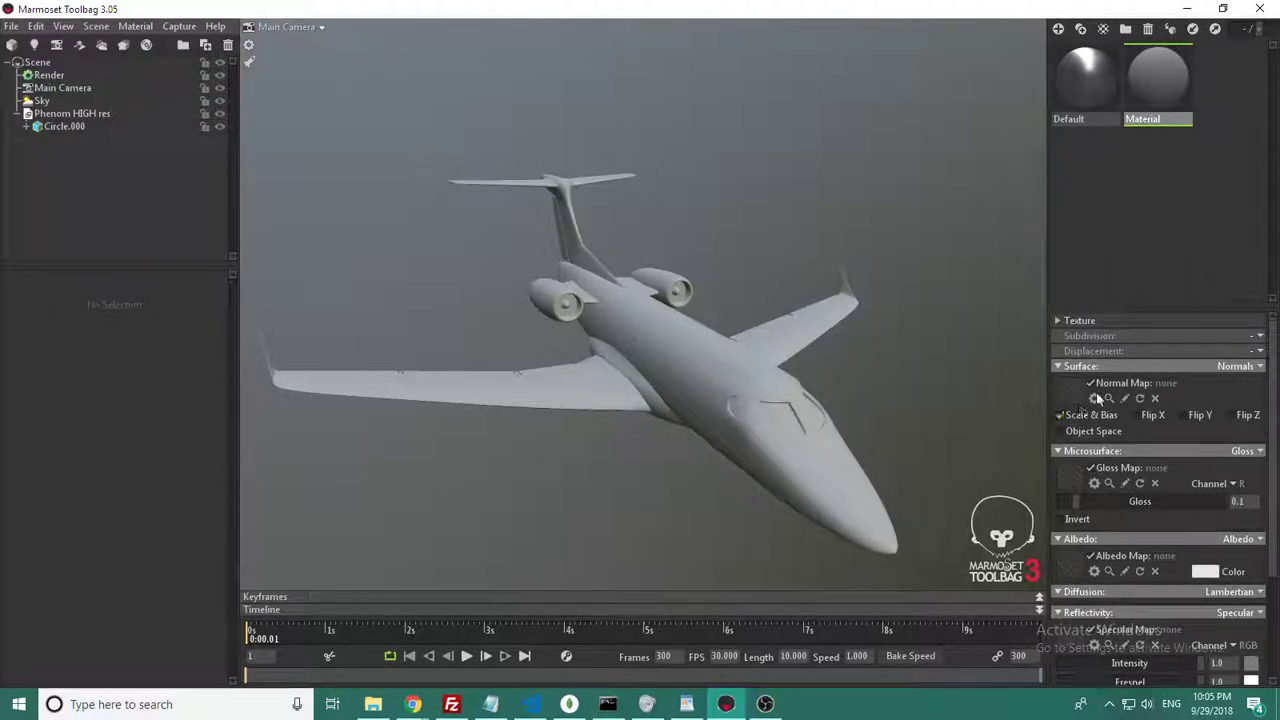
scroll(1100, 395, "down", 1)
scroll(719, 362, "down", 1)
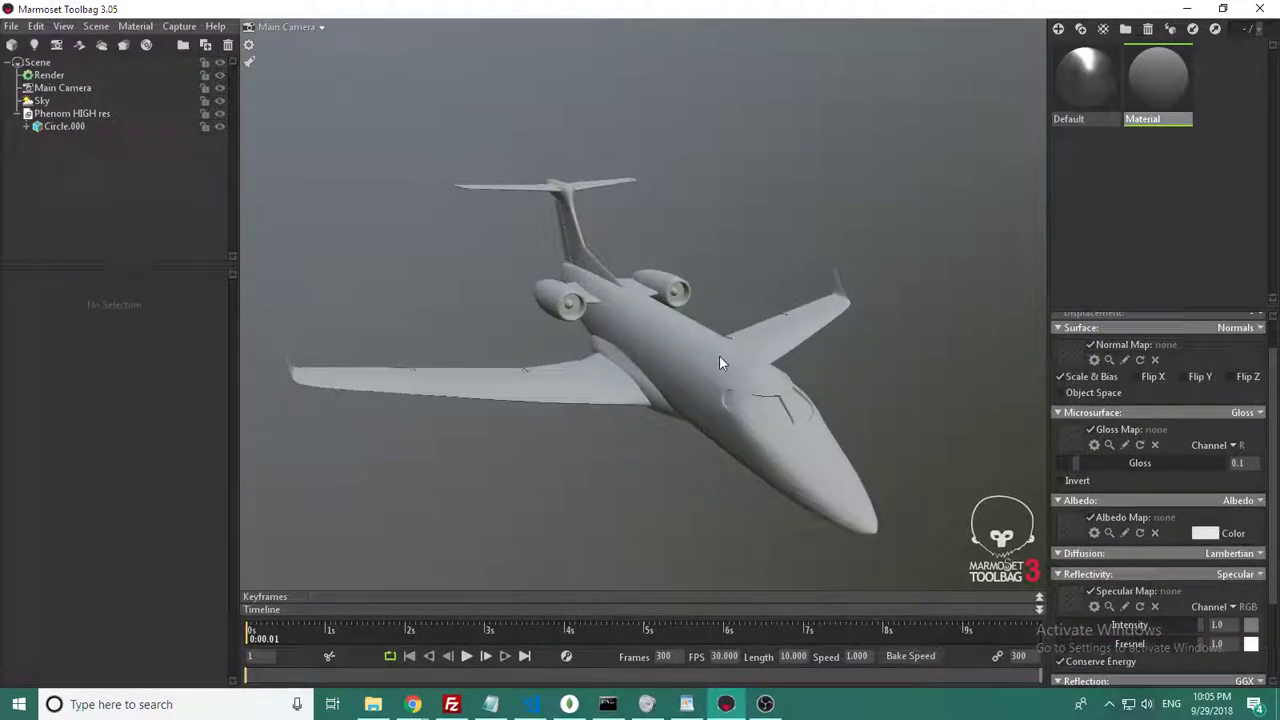
scroll(1076, 374, "up", 1)
scroll(1122, 394, "down", 1)
scroll(1190, 385, "up", 1)
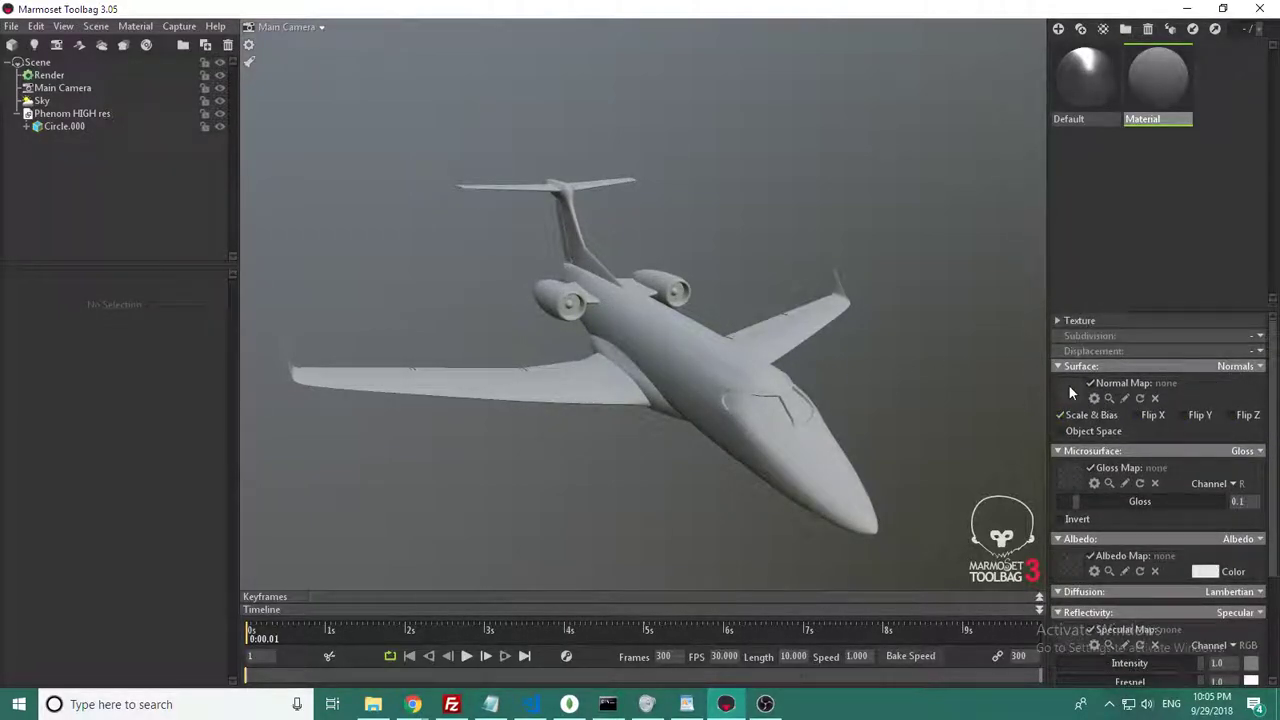
Step: Load Normal_4K from the Embraer Pheon 300 FINAL PRODUCT Textures folder as the material's normal map
left_click(1070, 392)
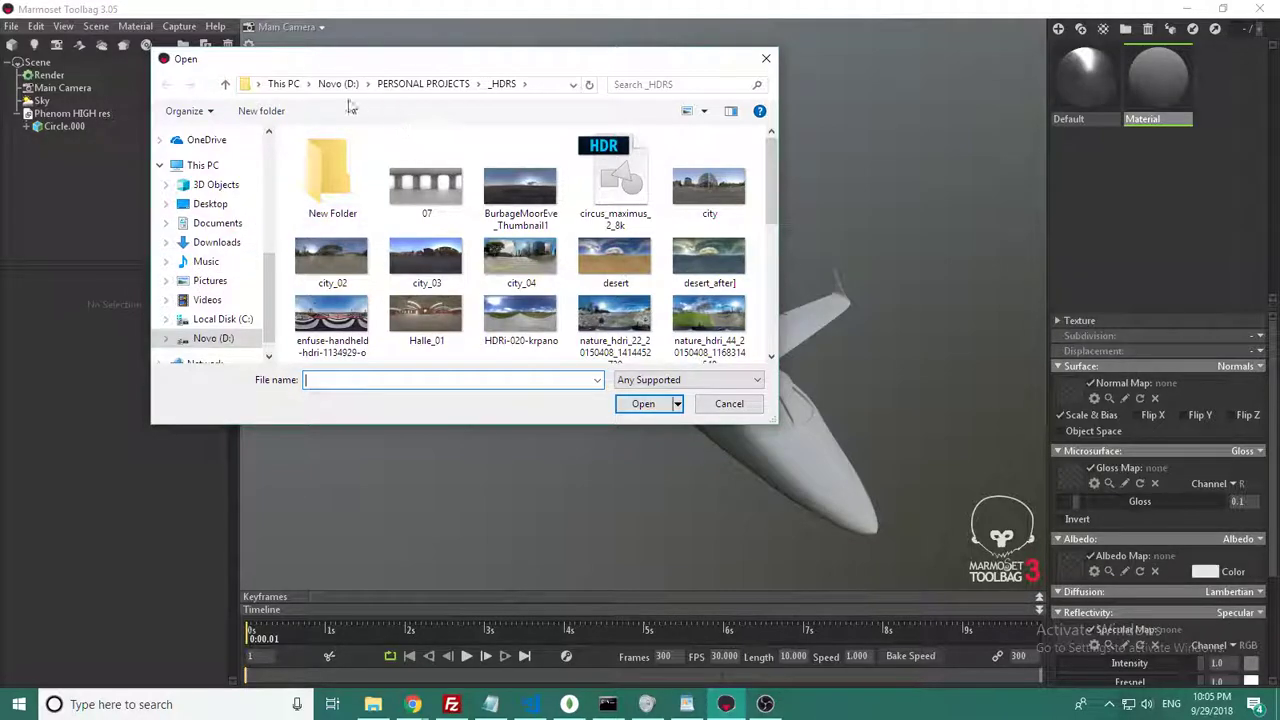
left_click(340, 85)
double_click(374, 243)
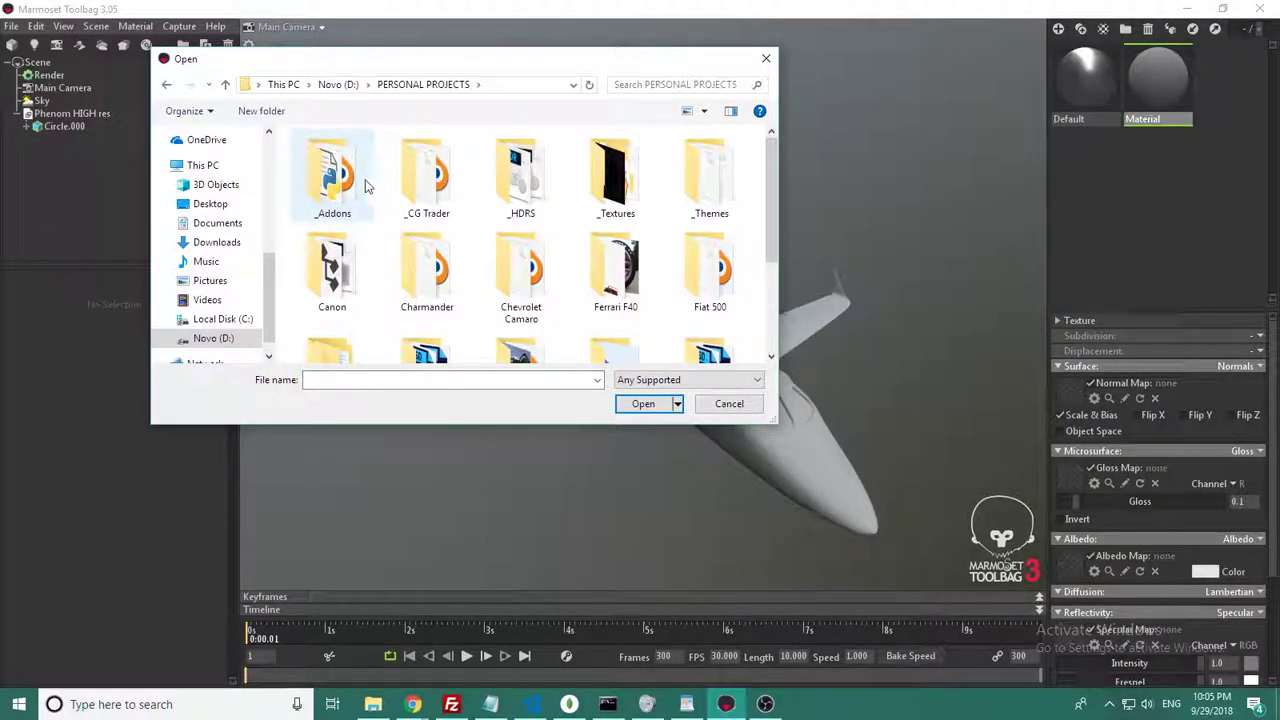
double_click(418, 182)
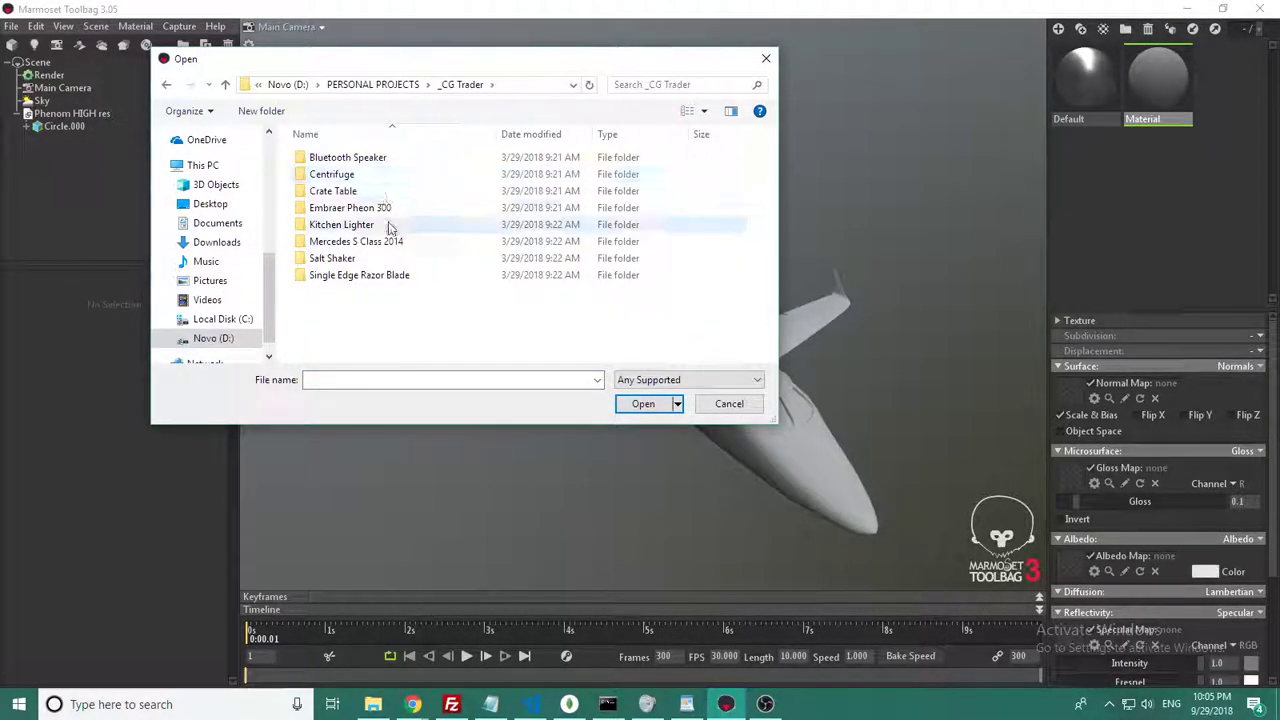
double_click(350, 207)
double_click(330, 182)
double_click(345, 155)
double_click(358, 175)
double_click(623, 277)
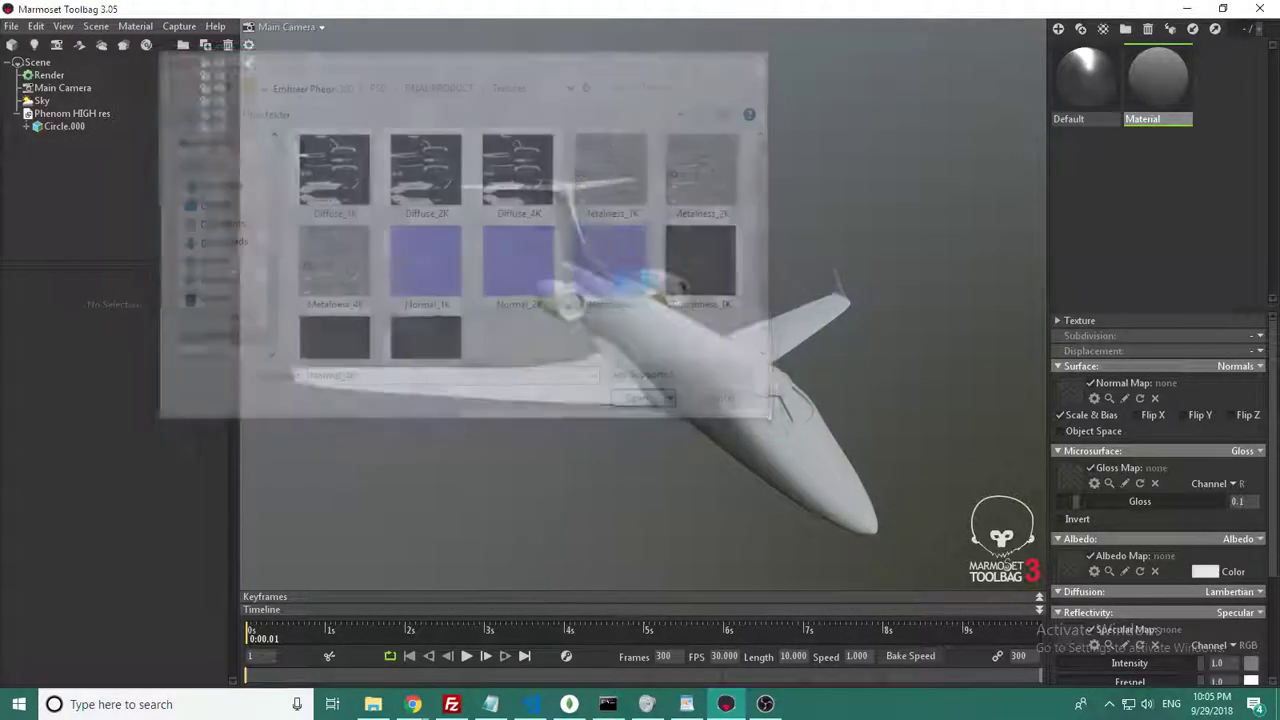
Step: Load Roughness_4K as the microsurface map and change the microsurface type to Roughness
left_click_drag(684, 338, 680, 485)
right_click_drag(727, 428, 685, 397)
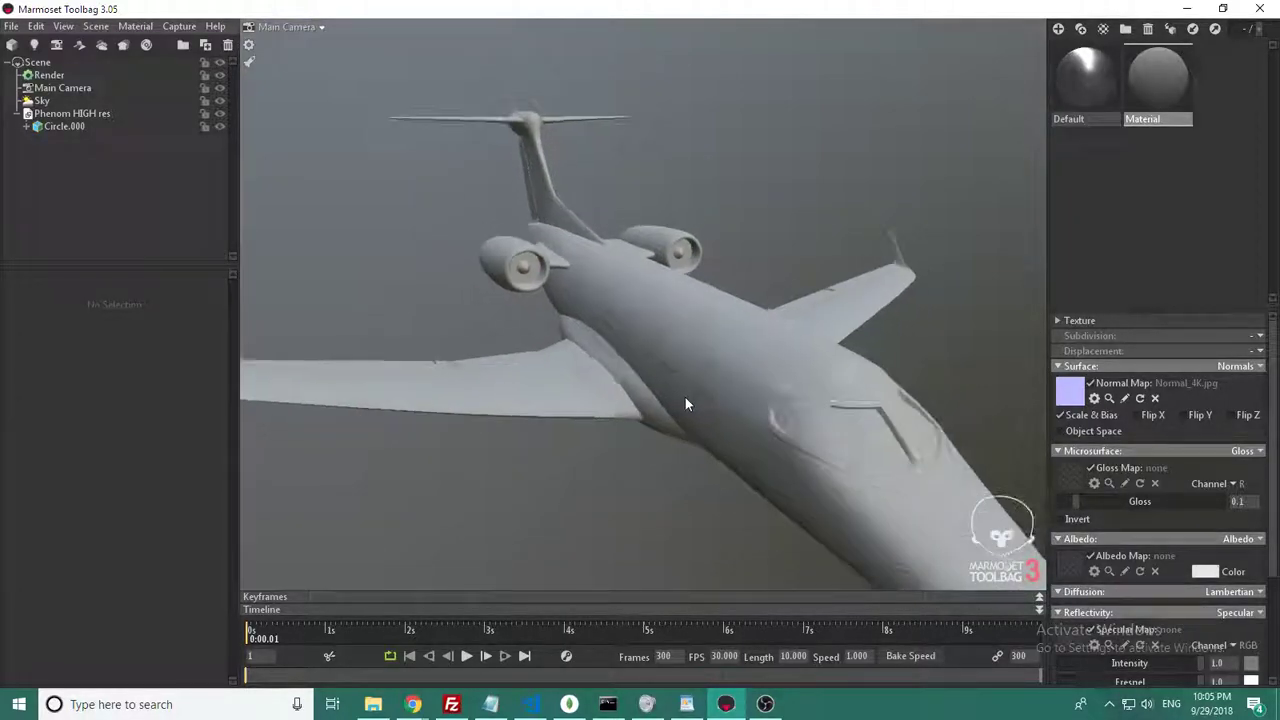
left_click(685, 408)
left_click(657, 489)
middle_click_drag(657, 489, 602, 436)
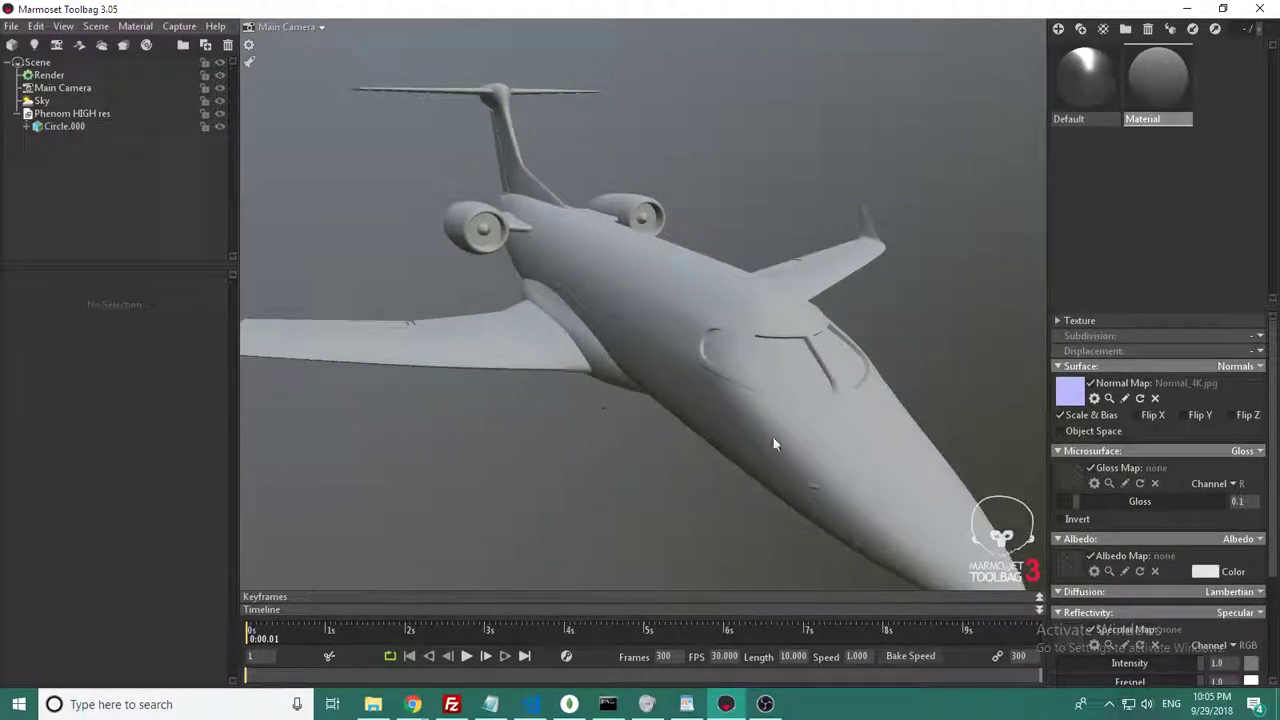
scroll(1110, 435, "down", 1)
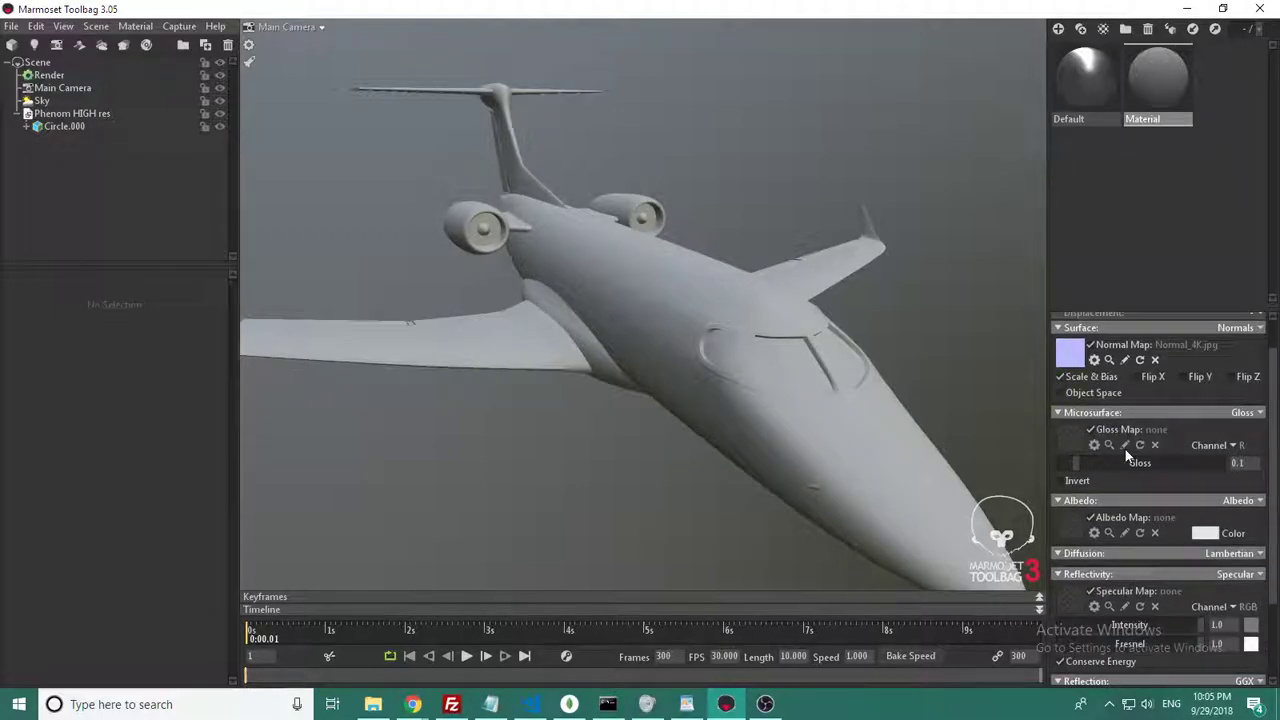
left_click(1070, 437)
double_click(421, 316)
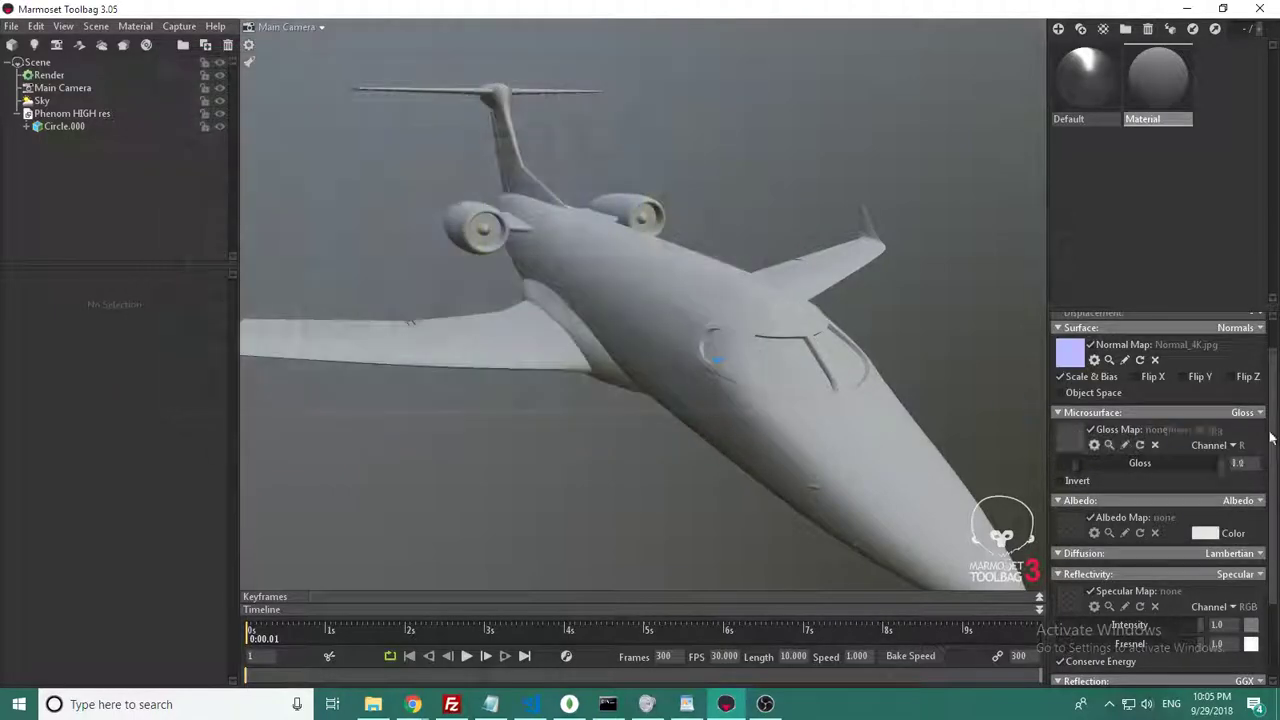
left_click(1259, 413)
left_click(1179, 462)
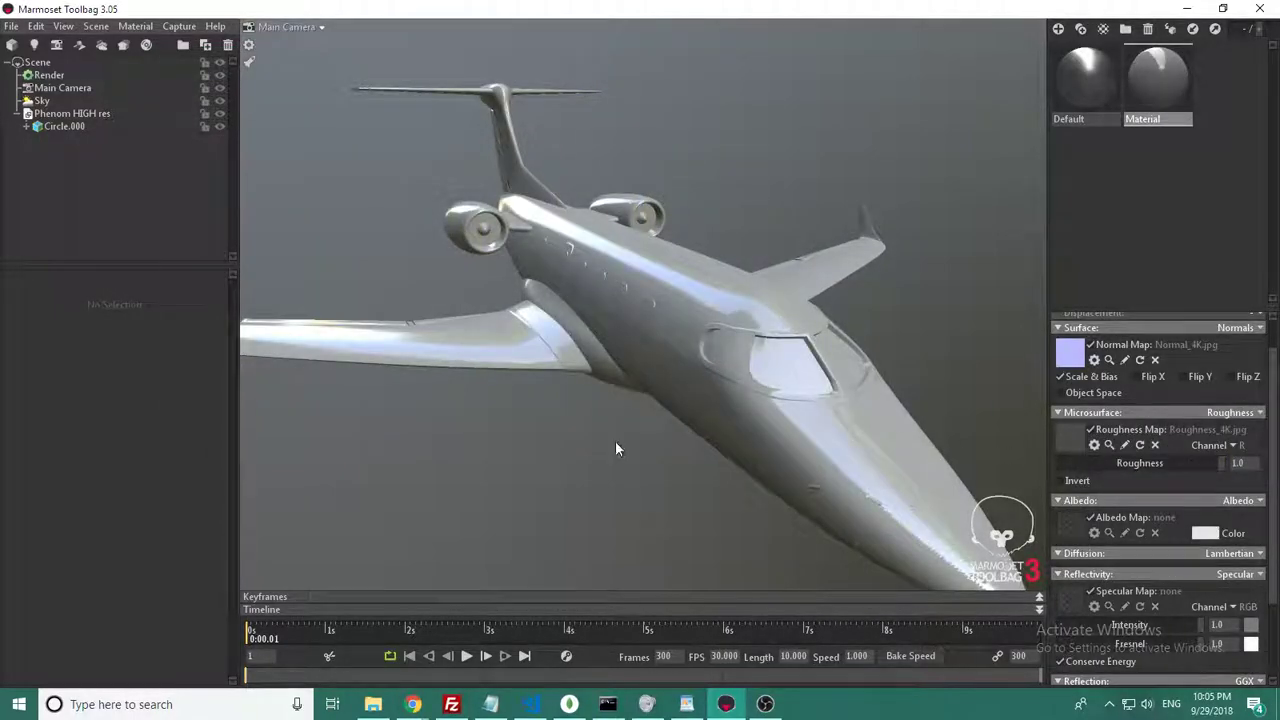
Step: Load Diffuse_4K as the material's albedo map
mouse_move(613, 422)
left_mouse_down()
mouse_move(567, 411)
mouse_move(623, 443)
left_mouse_up()
left_click(1069, 526)
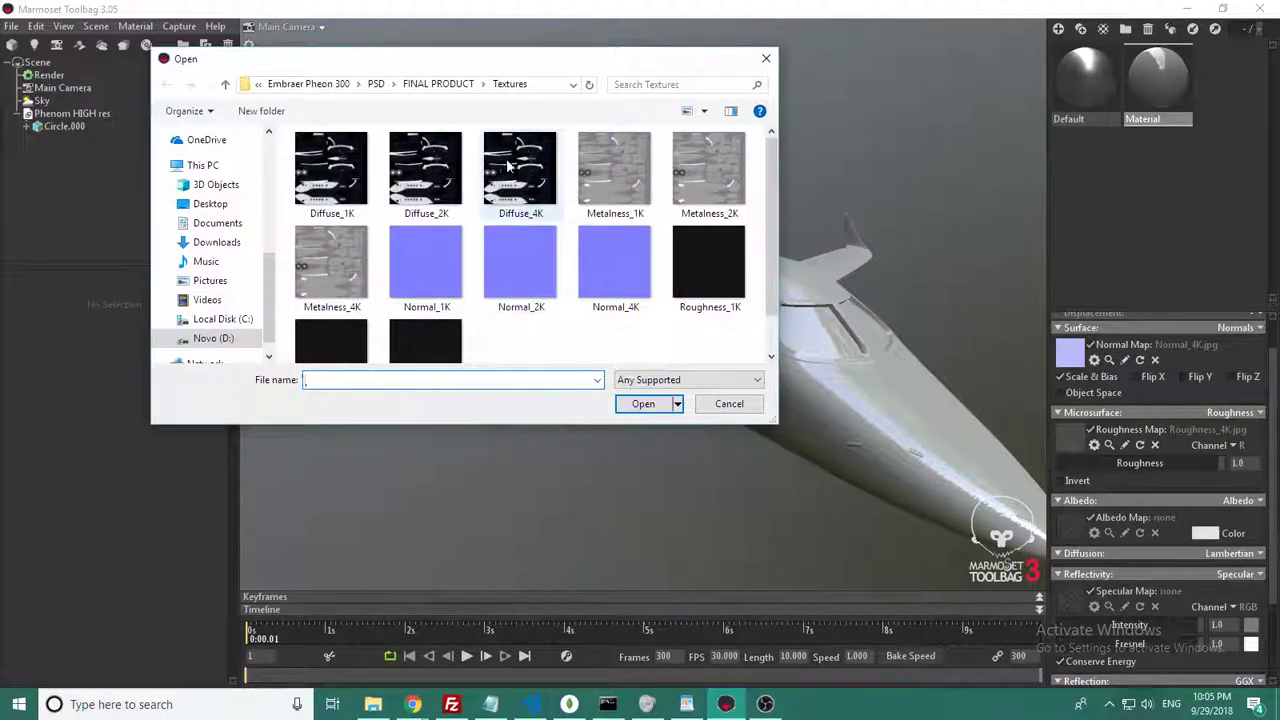
double_click(515, 165)
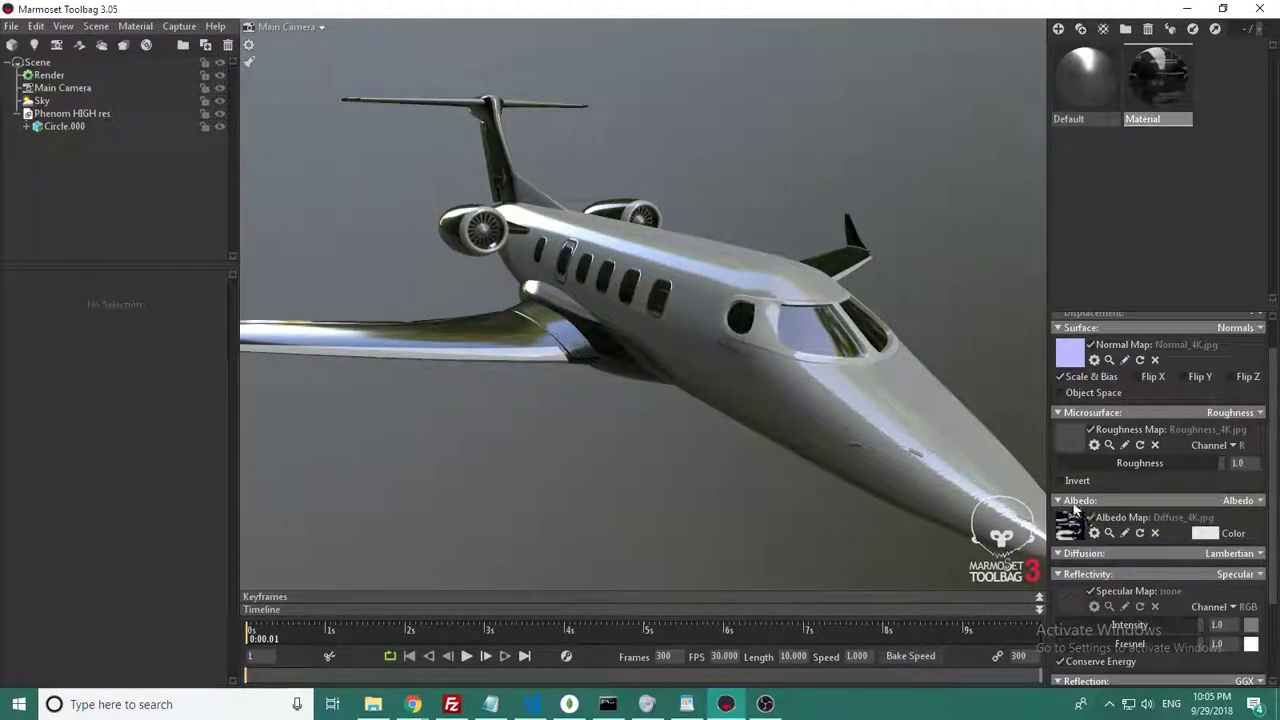
Step: Review the type options offered for the material's albedo, microsurface and surface, keeping Roughness for the microsurface
left_click(1248, 508)
left_click(1241, 510)
left_click(1242, 506)
left_click(1246, 503)
left_click(1251, 416)
left_click(1249, 415)
left_click(1241, 415)
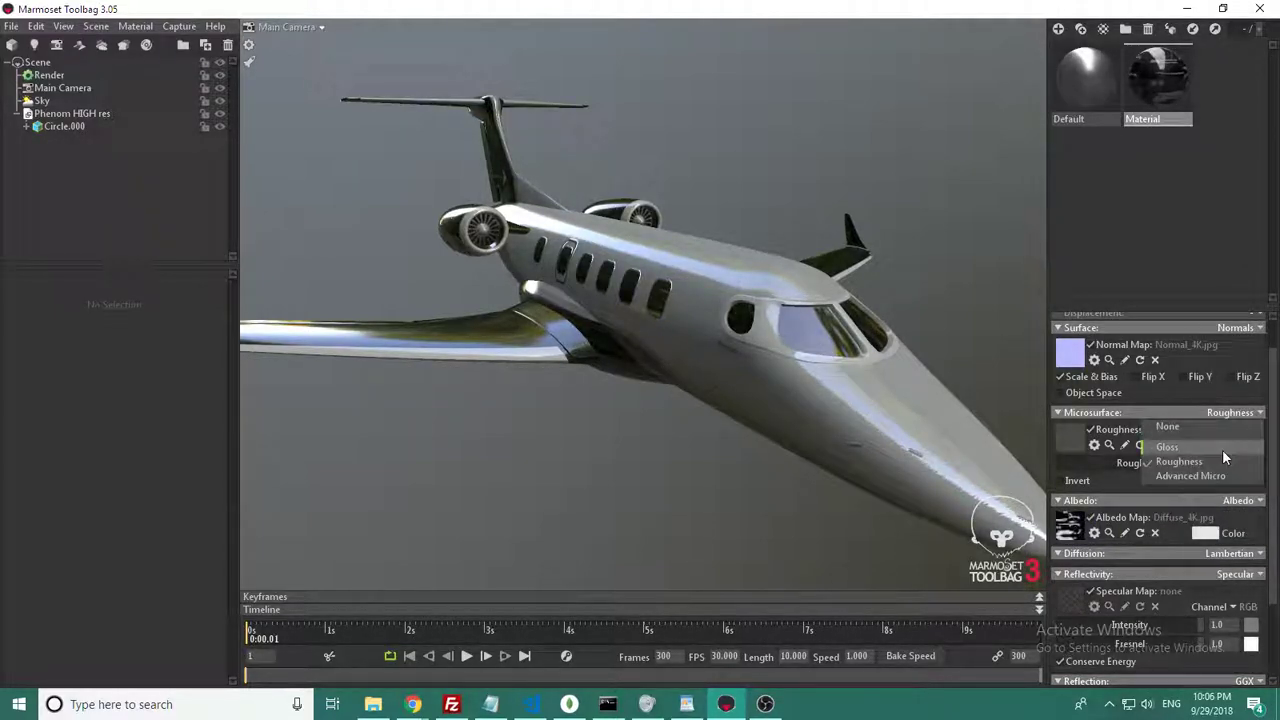
left_click(1238, 416)
left_click_drag(1038, 426, 801, 427)
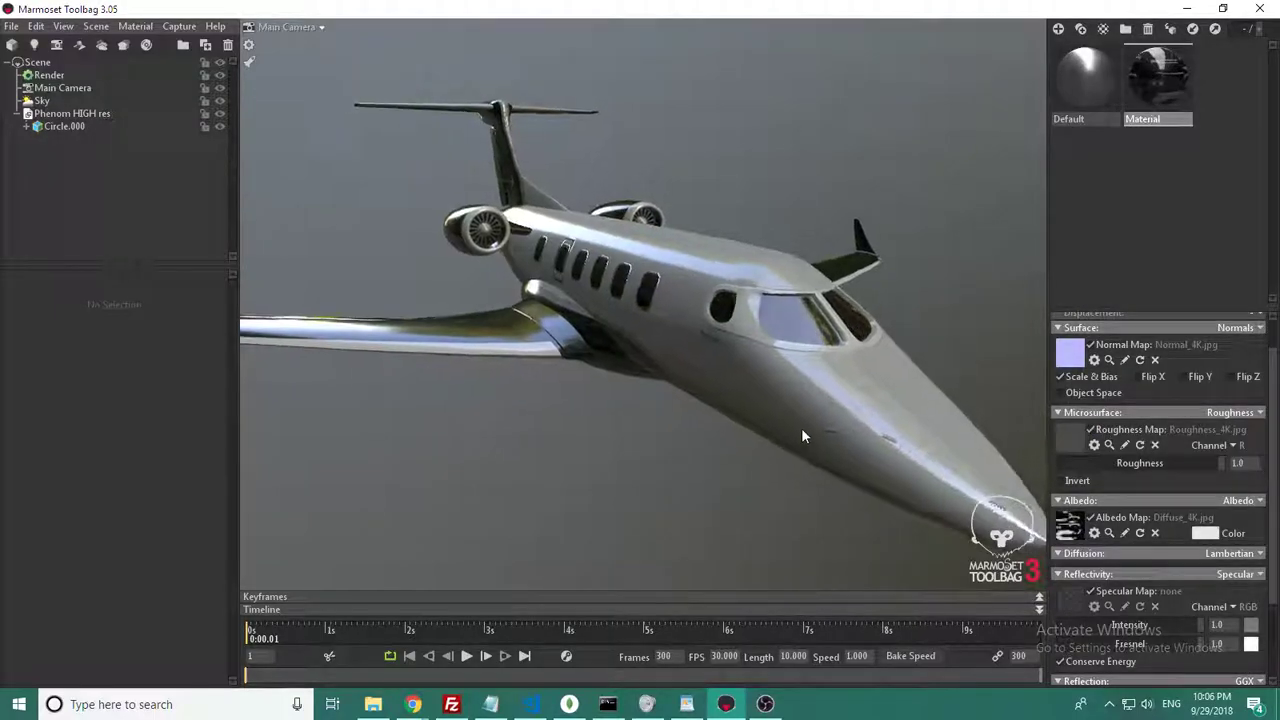
left_click(1232, 413)
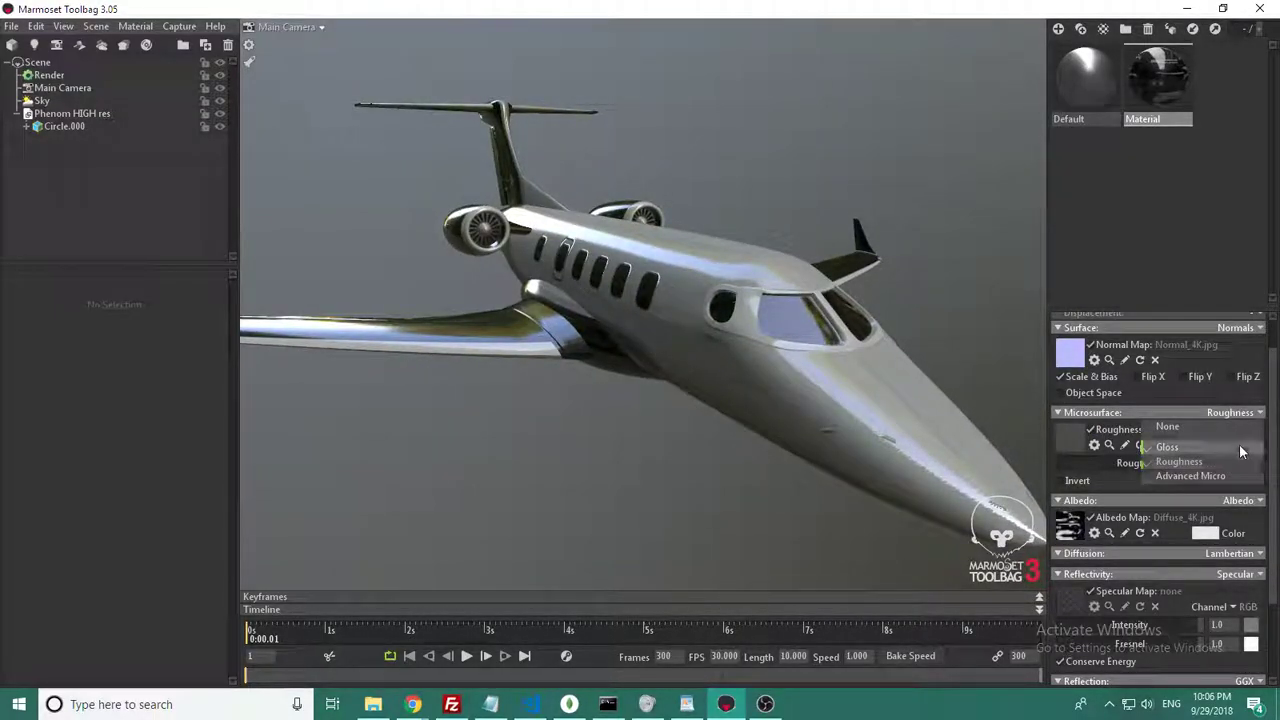
left_click(1227, 462)
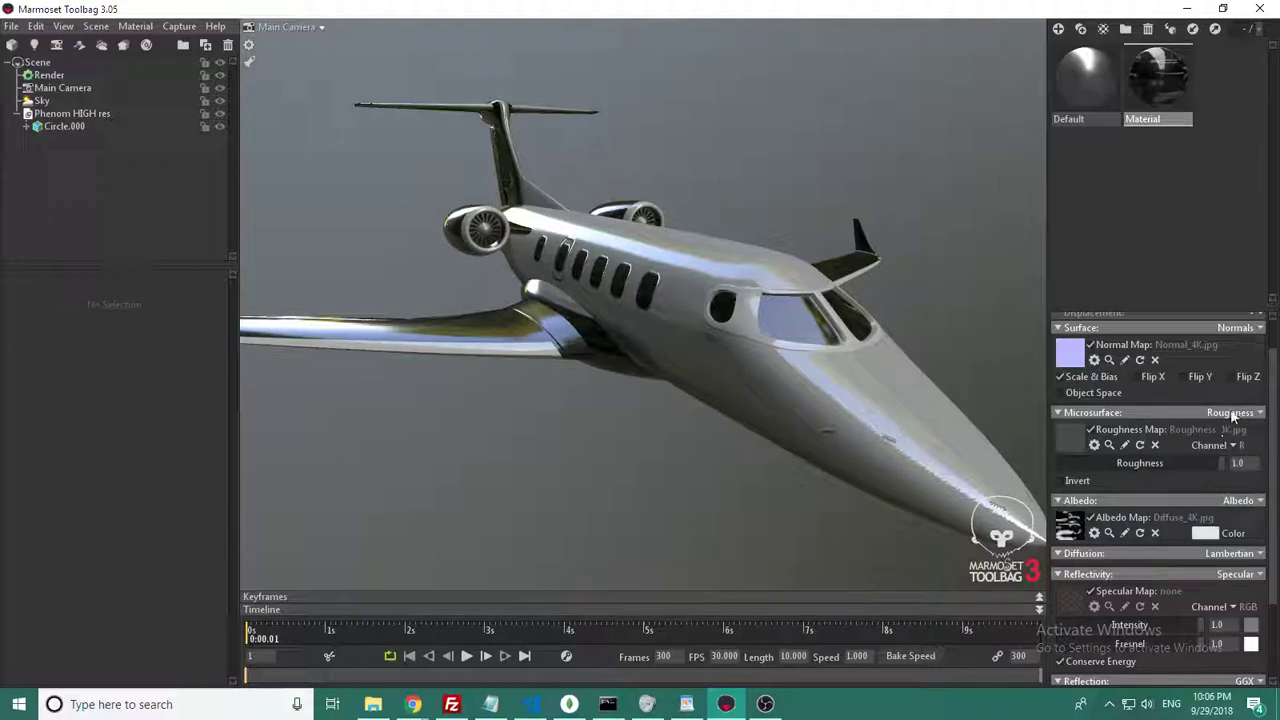
scroll(1107, 487, "up", 1)
left_click(1242, 370)
left_click(1242, 370)
Step: Load Metalness_4K as the material's reflectivity map and change the reflectivity type to Metalness
scroll(1140, 452, "down", 3)
scroll(1130, 480, "down", 1)
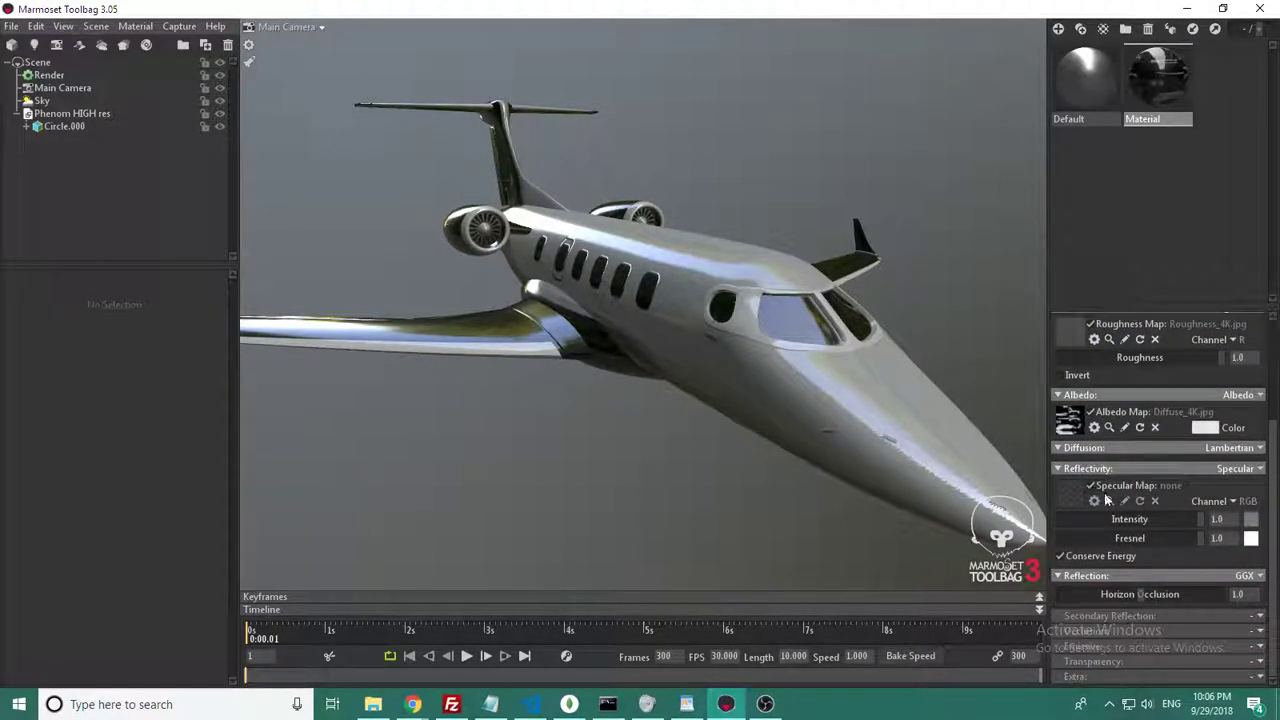
double_click(1092, 452)
left_click(1086, 456)
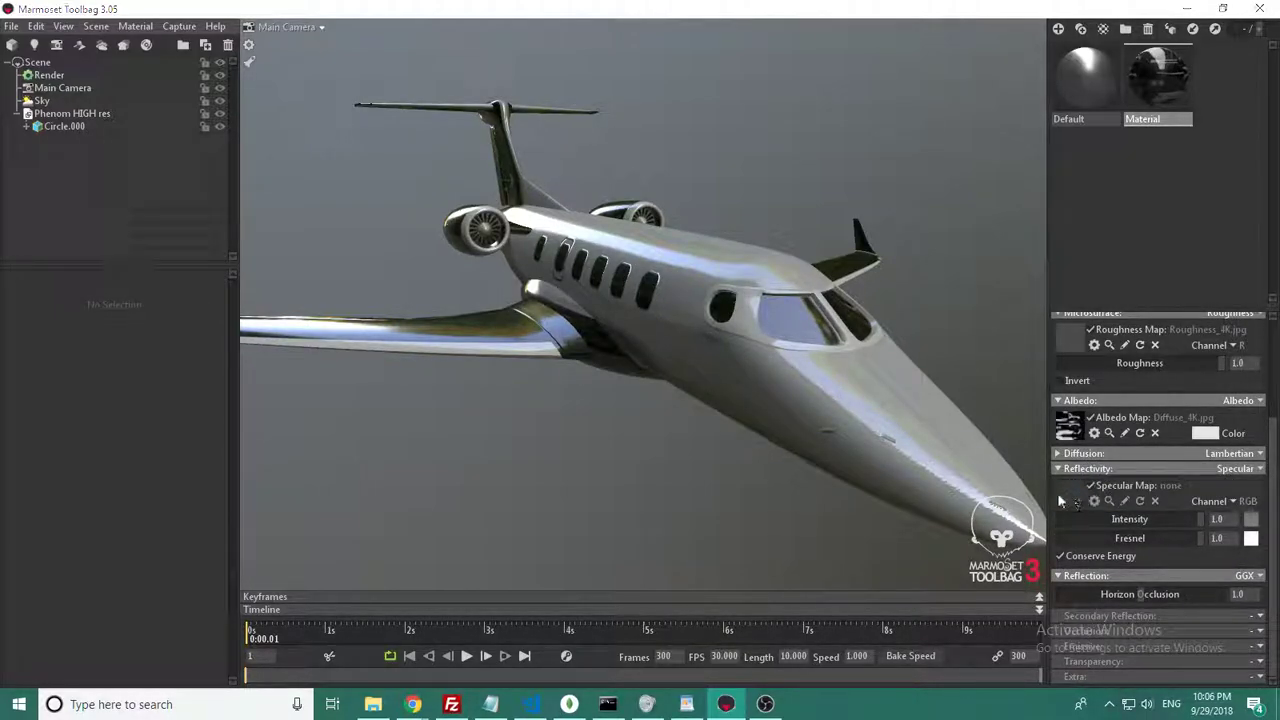
left_click(1063, 499)
scroll(486, 336, "down", 1)
double_click(346, 240)
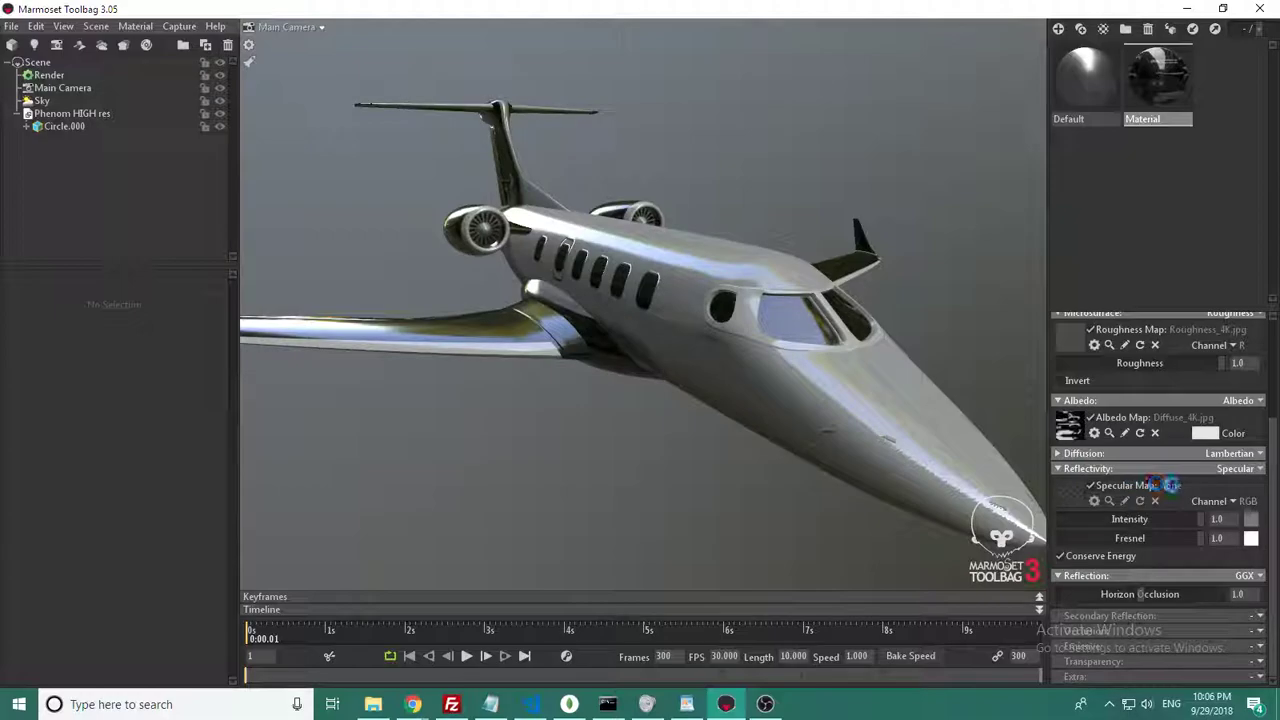
left_click(1240, 470)
left_click(1180, 517)
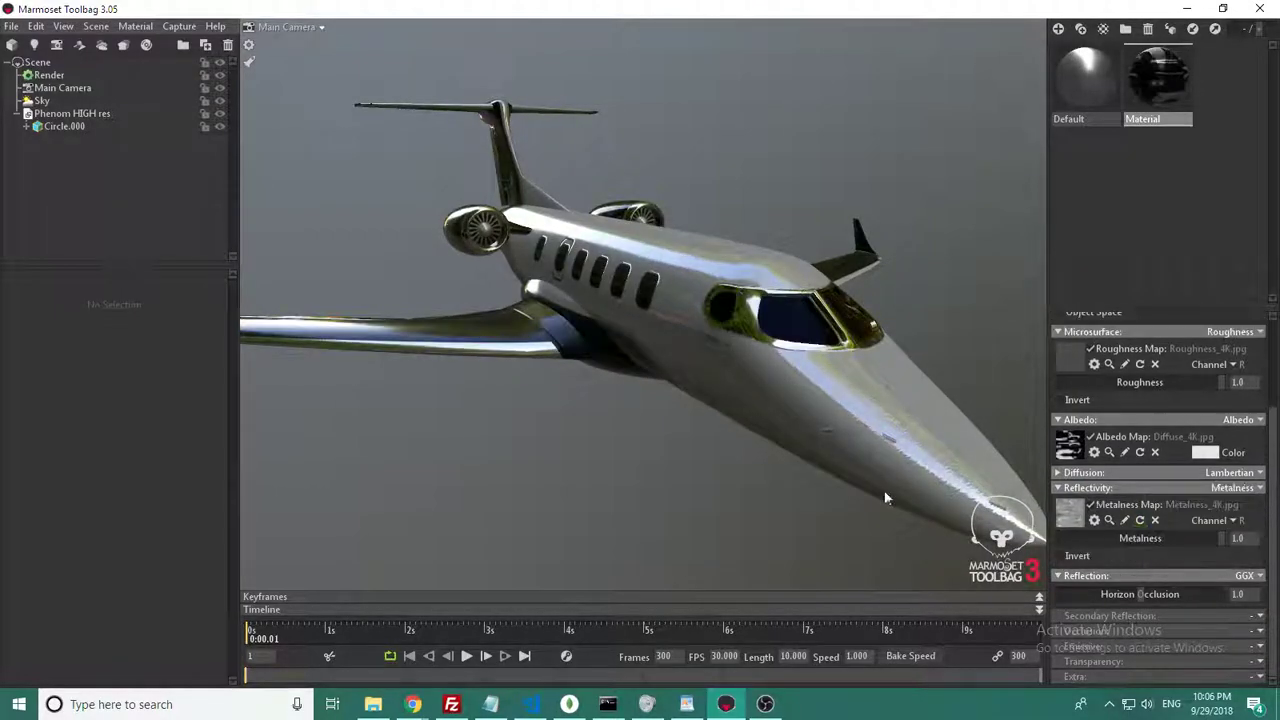
Step: Select the Sky object and open its preset browser
left_click_drag(843, 484, 700, 505)
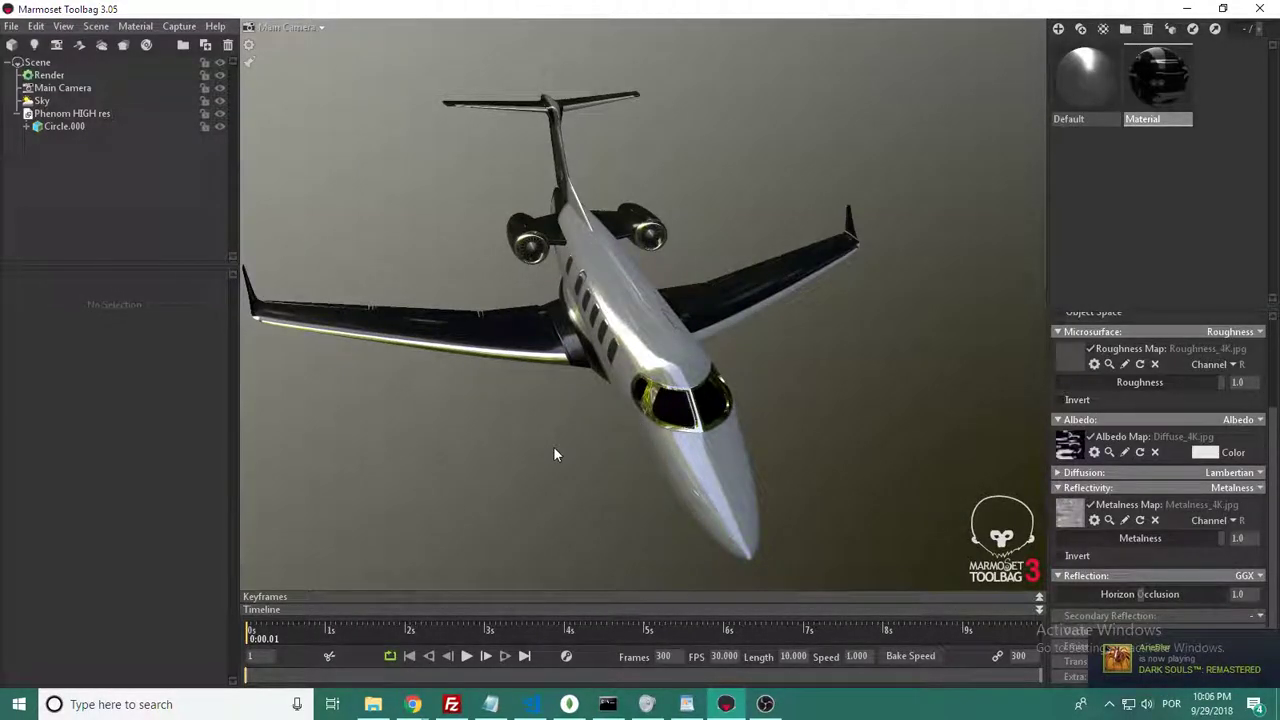
left_click_drag(555, 453, 606, 423)
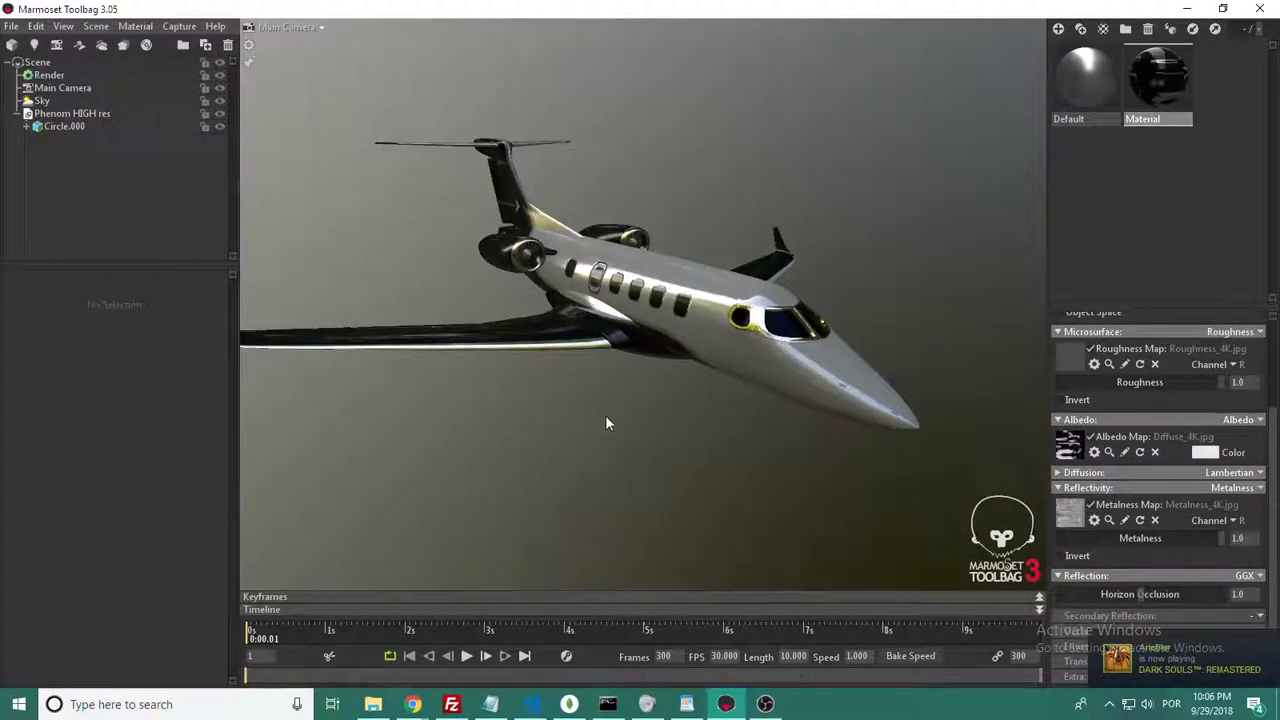
left_click(43, 101)
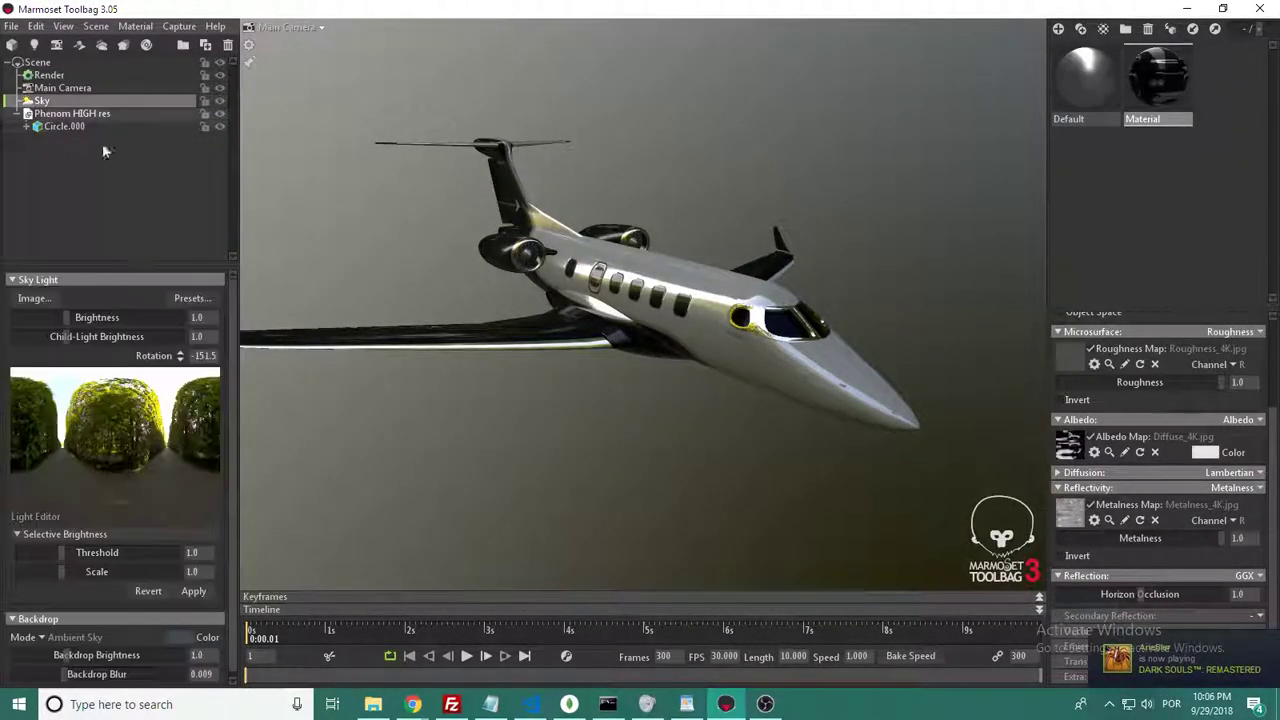
left_click(181, 300)
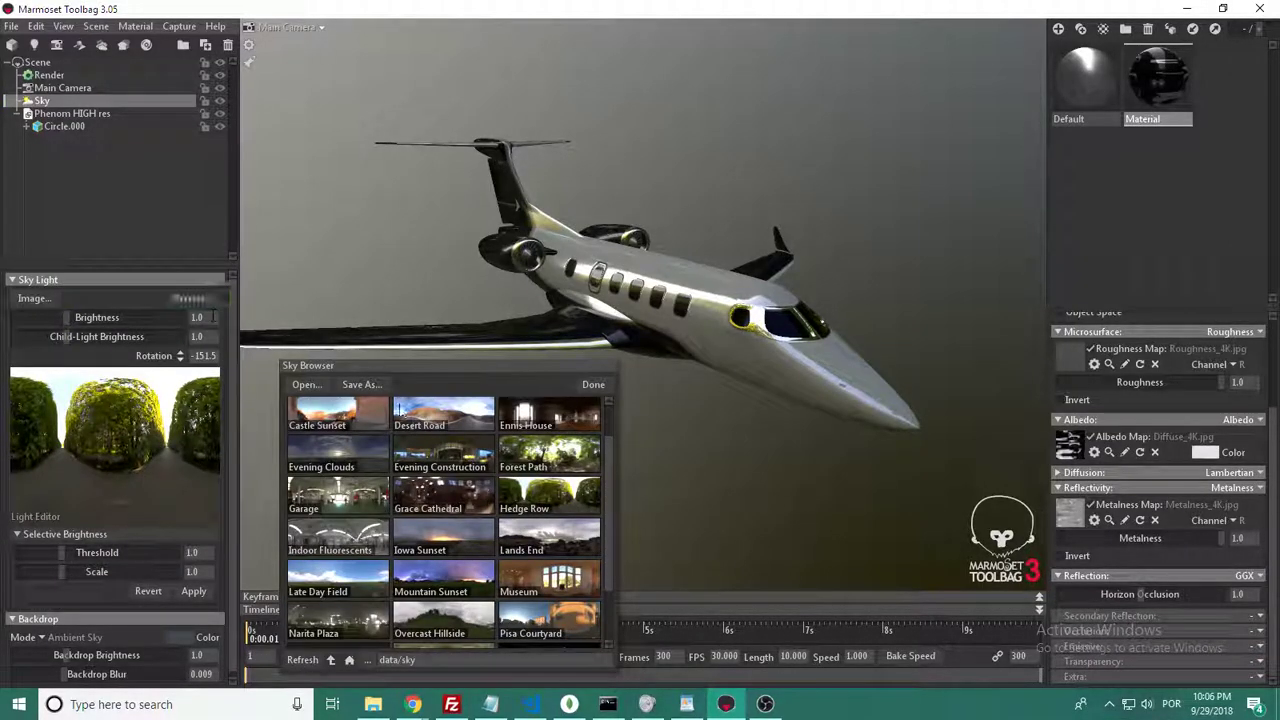
scroll(402, 422, "up", 1)
Step: Try the Canada Glacier, Ennis House and Desert Road sky presets on the aircraft
left_click(530, 424)
left_click(455, 462)
left_click(532, 466)
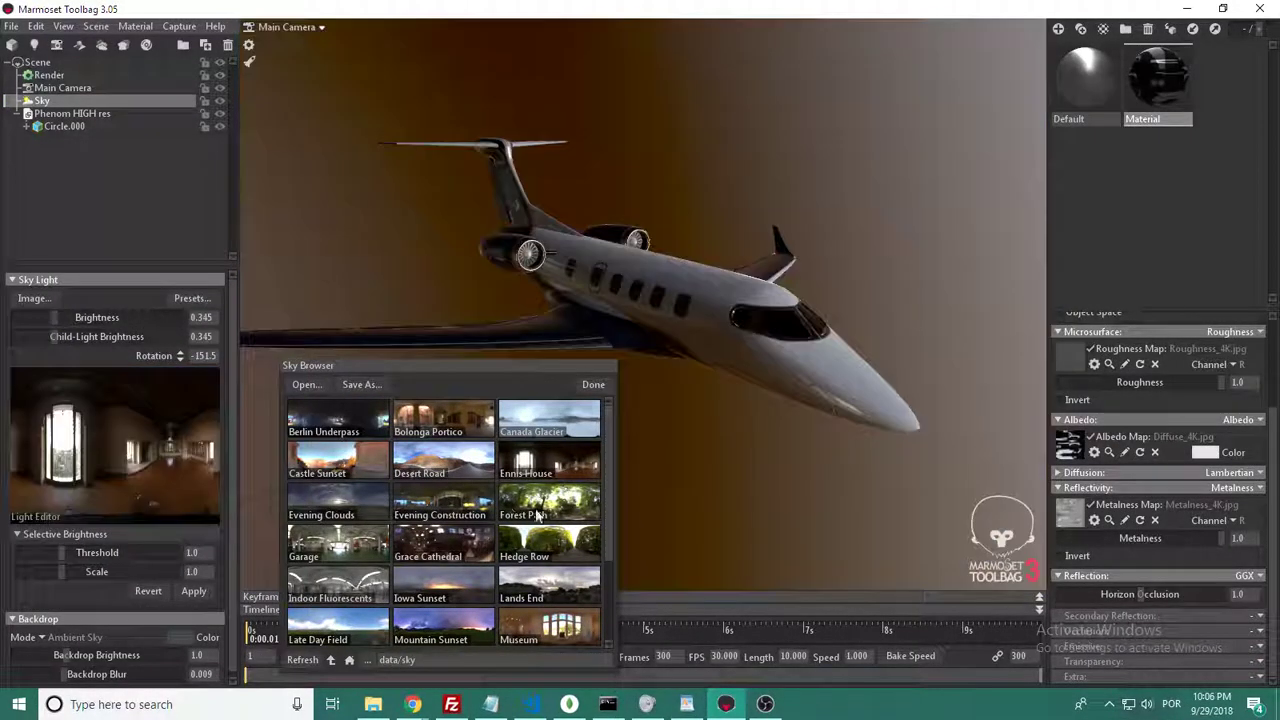
left_click(443, 462)
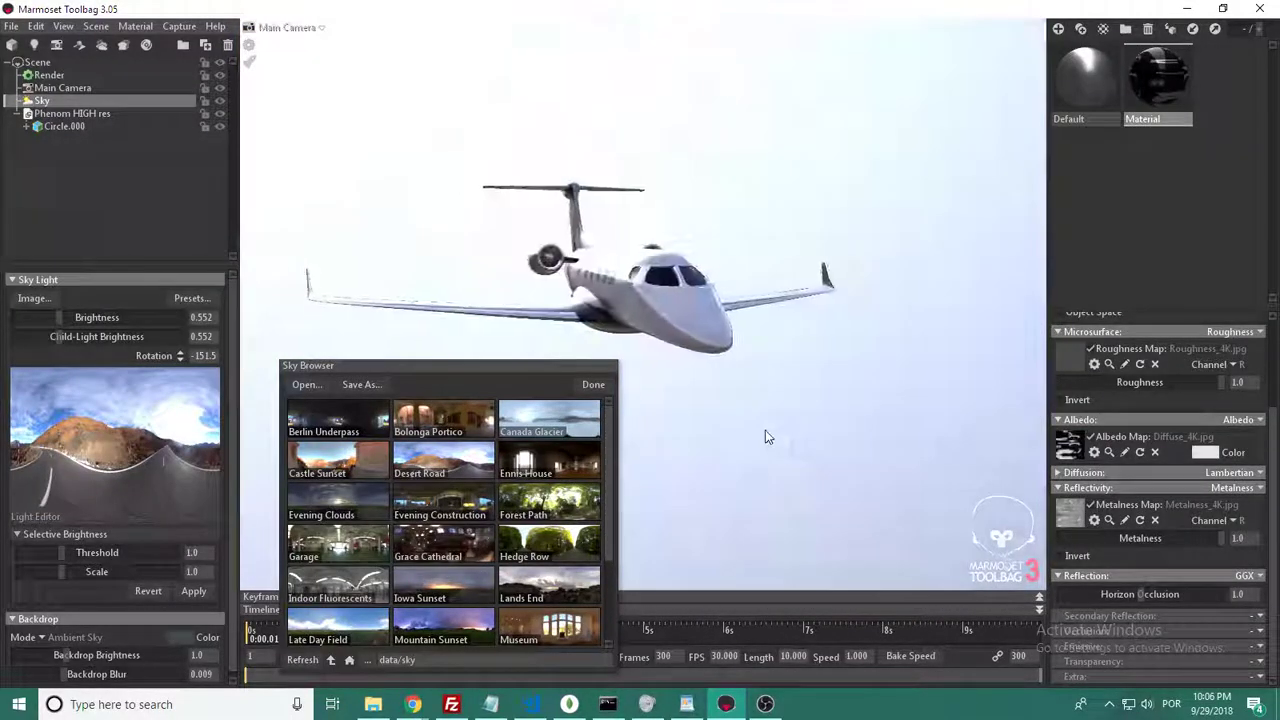
Step: Apply the Indoor Fluorescents sky preset, close the preset browser and rotate the sky to about -177.5
mouse_move(765, 436)
left_mouse_down()
mouse_move(614, 411)
mouse_move(772, 412)
left_mouse_up()
scroll(421, 478, "down", 2)
left_click(346, 508)
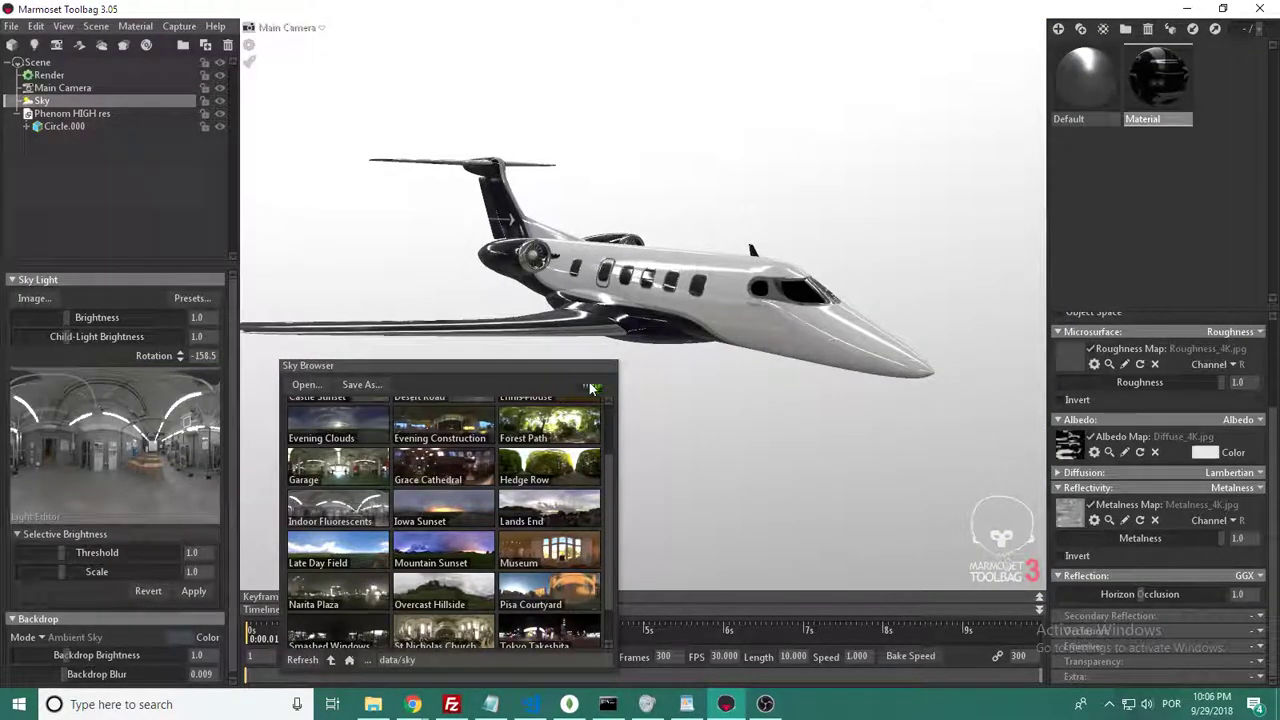
left_click(591, 387)
left_click_drag(604, 394, 626, 429, "shift")
Step: Try a brighter sky light, with brightness around 1.28, and check it on the aircraft
left_click_drag(50, 320, 70, 317)
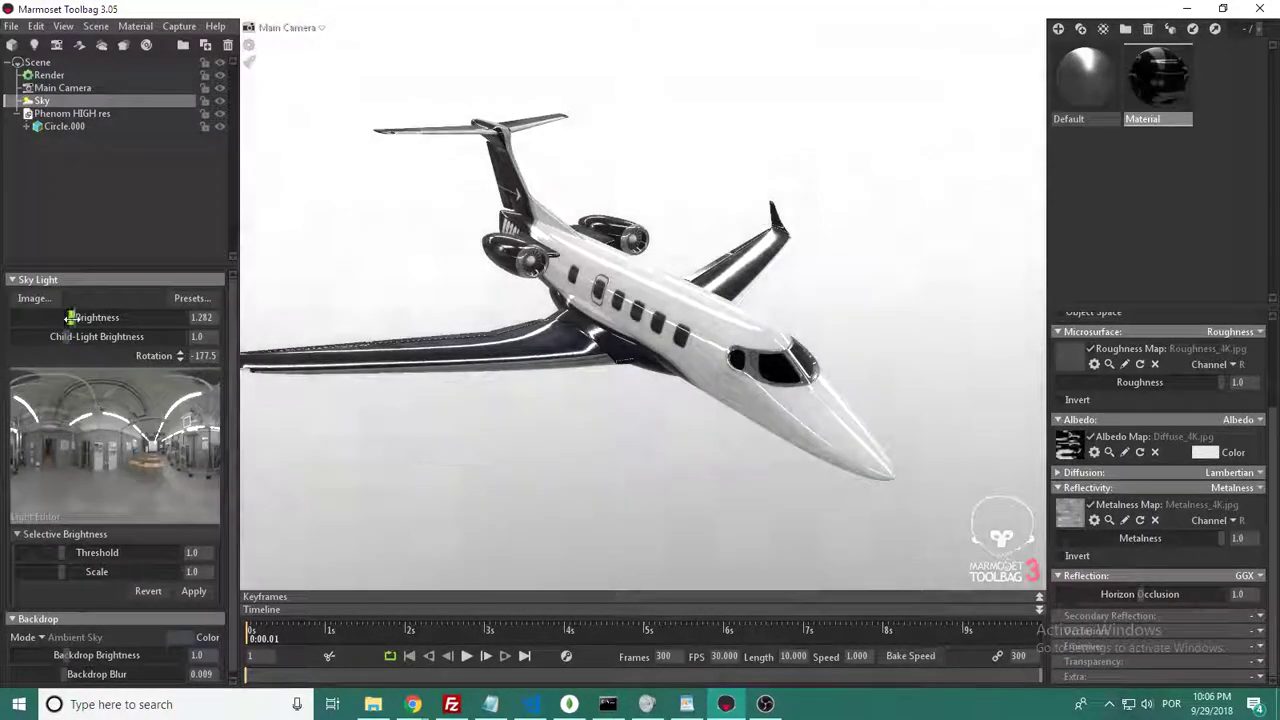
left_click_drag(572, 463, 537, 438)
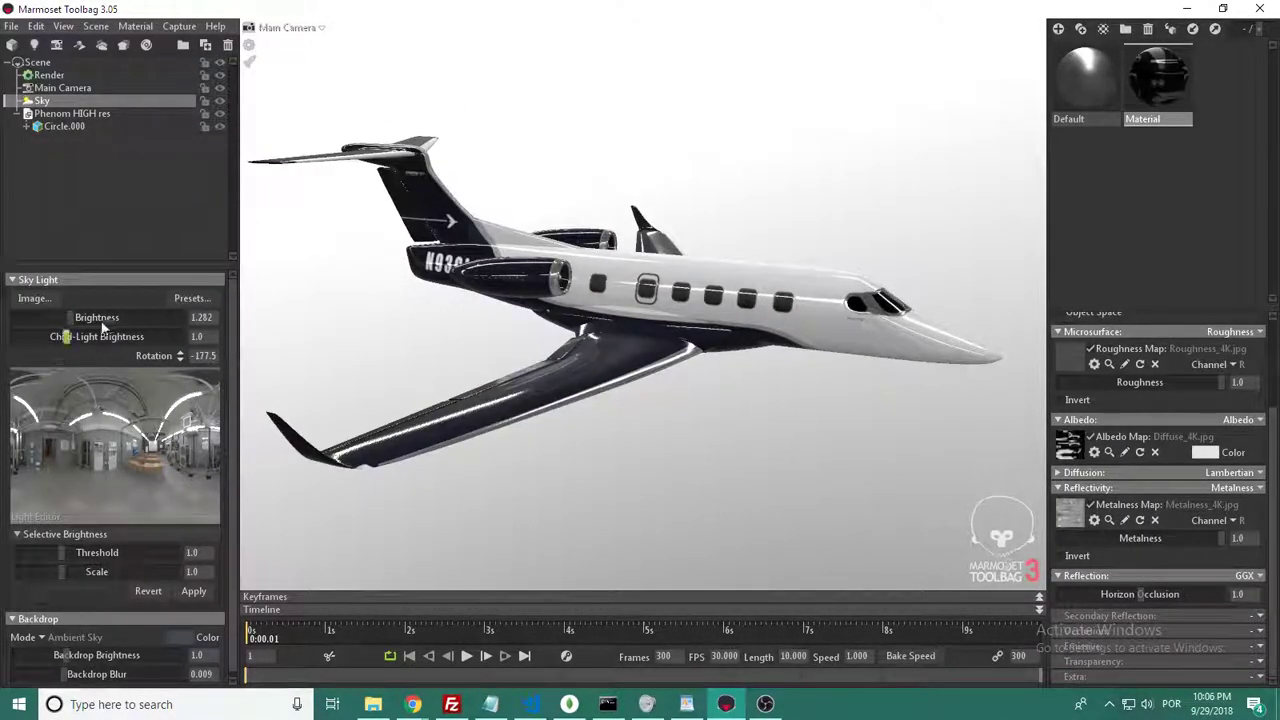
left_click_drag(101, 325, 76, 326)
left_click_drag(467, 388, 381, 391)
Step: Add a child light on the ceiling area of the sky image and lower the sky brightness to about 0.421
left_click(84, 416)
left_click_drag(85, 418, 110, 428)
left_click_drag(75, 317, 55, 317)
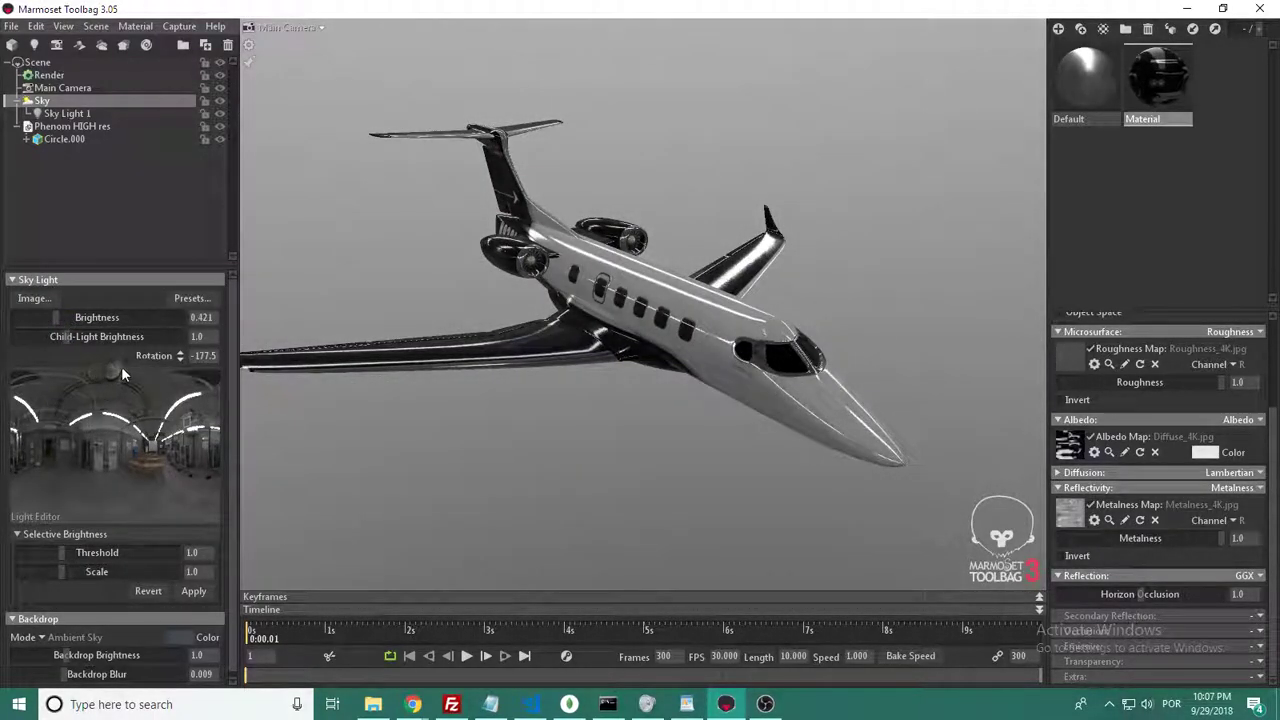
mouse_move(125, 369)
left_mouse_down()
mouse_move(138, 404)
mouse_move(101, 456)
left_mouse_up()
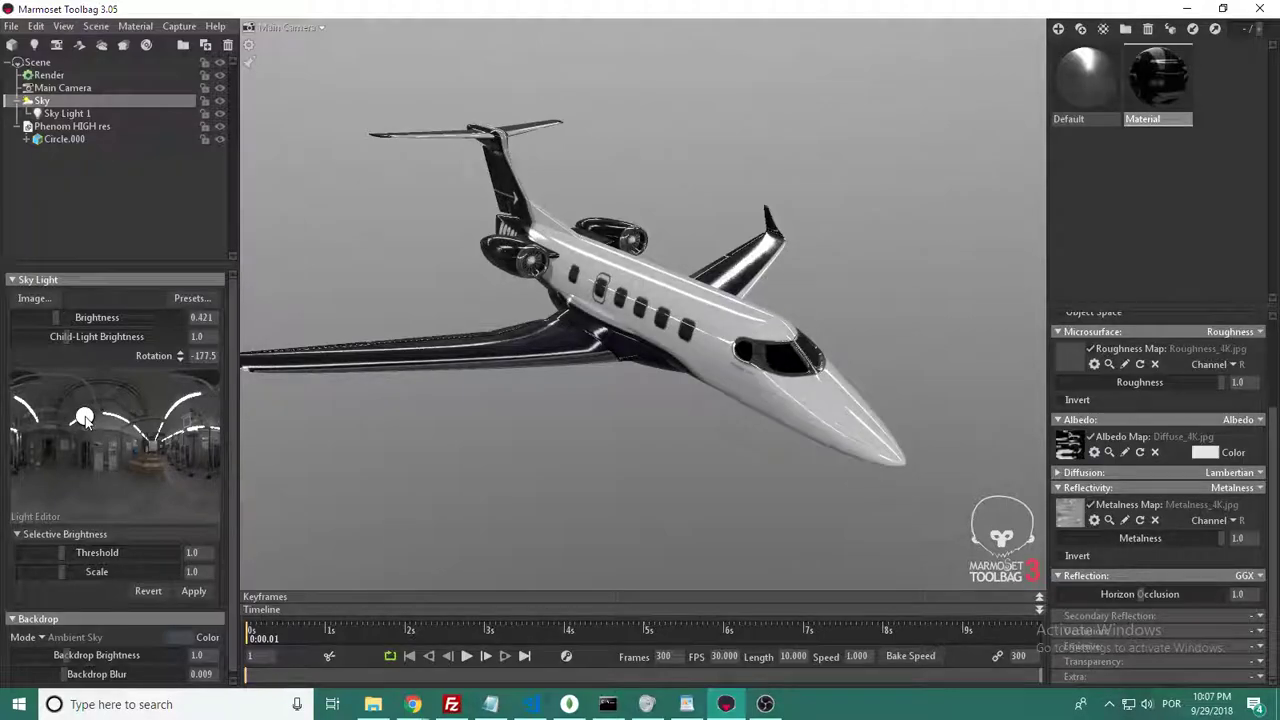
left_click_drag(300, 425, 481, 456)
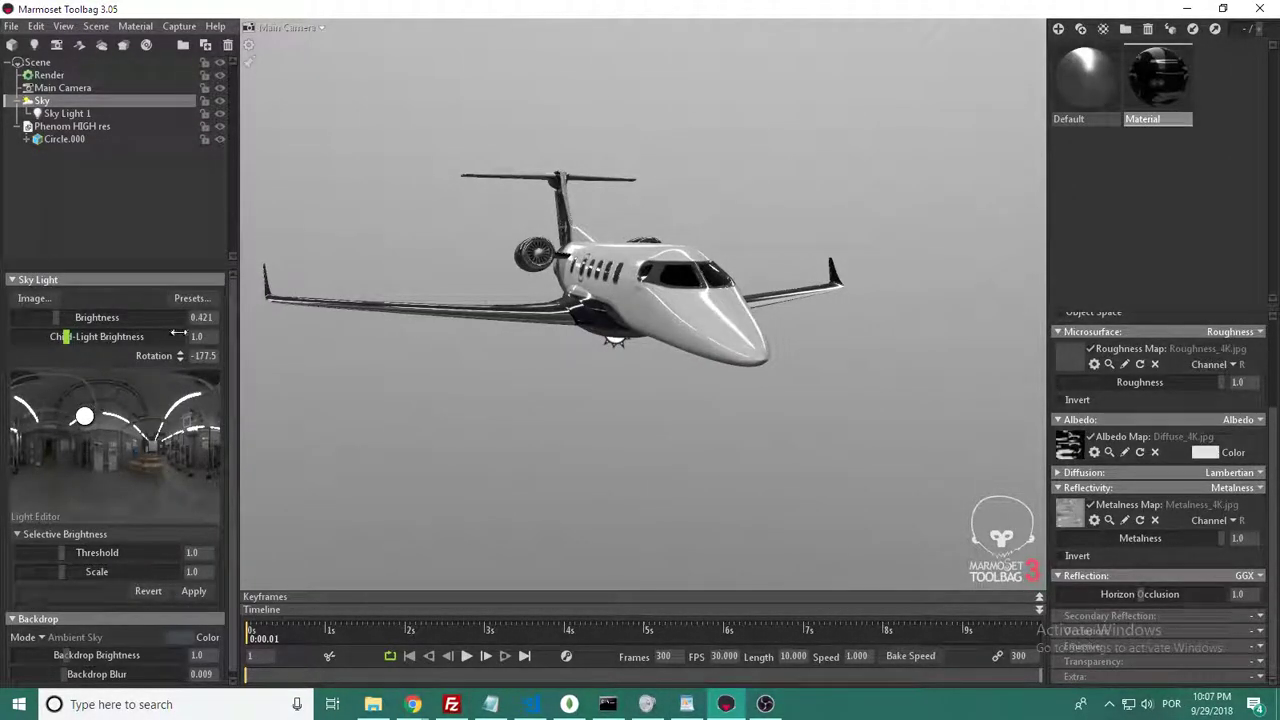
Step: Raise the sky's child-light brightness to about 2.188
mouse_move(64, 337)
left_mouse_down()
mouse_move(177, 337)
mouse_move(76, 336)
left_mouse_up()
left_click_drag(600, 326, 565, 356)
left_click_drag(75, 337, 88, 337)
mouse_move(596, 434)
left_mouse_down()
mouse_move(676, 410)
mouse_move(572, 437)
left_mouse_up()
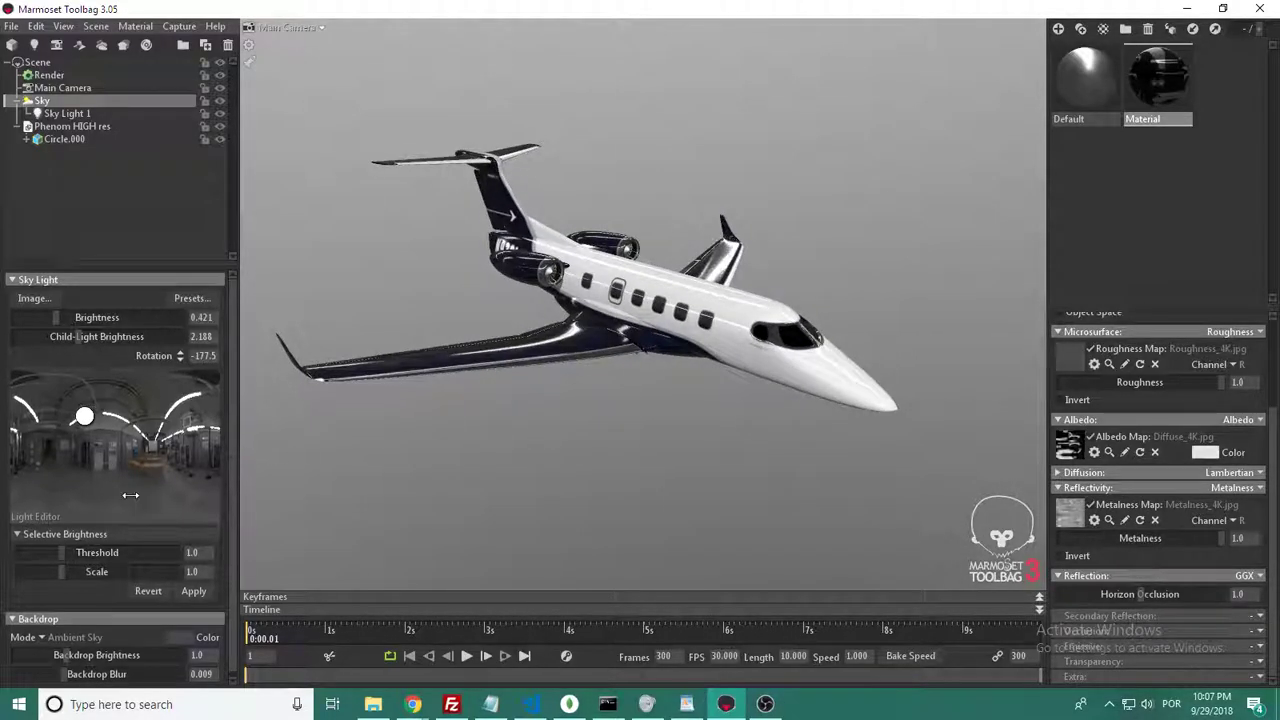
Step: Lower the backdrop brightness to about 0.239
scroll(130, 494, "down", 1)
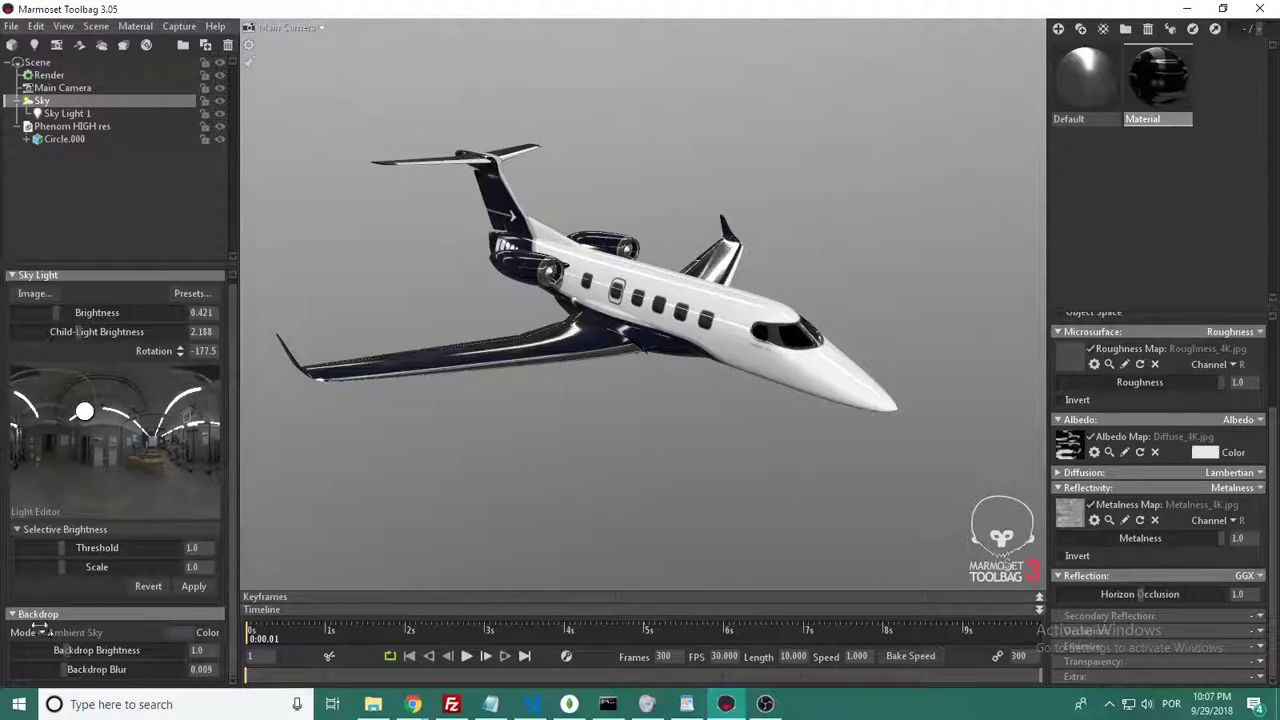
left_click_drag(305, 603, 489, 496)
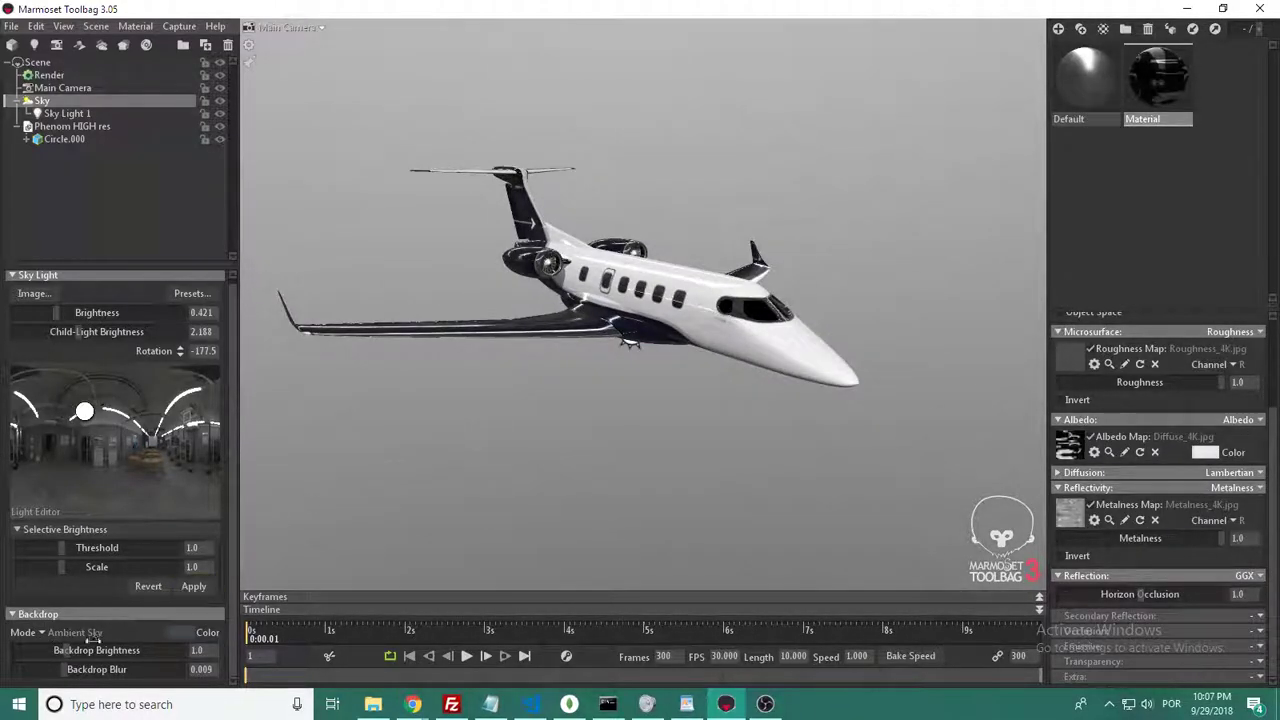
mouse_move(62, 650)
left_mouse_down()
mouse_move(85, 650)
mouse_move(46, 650)
left_mouse_up()
Step: Switch the backdrop mode to Color and pick the blue 3a5979 as the backdrop color
left_click(55, 632)
left_click(72, 588)
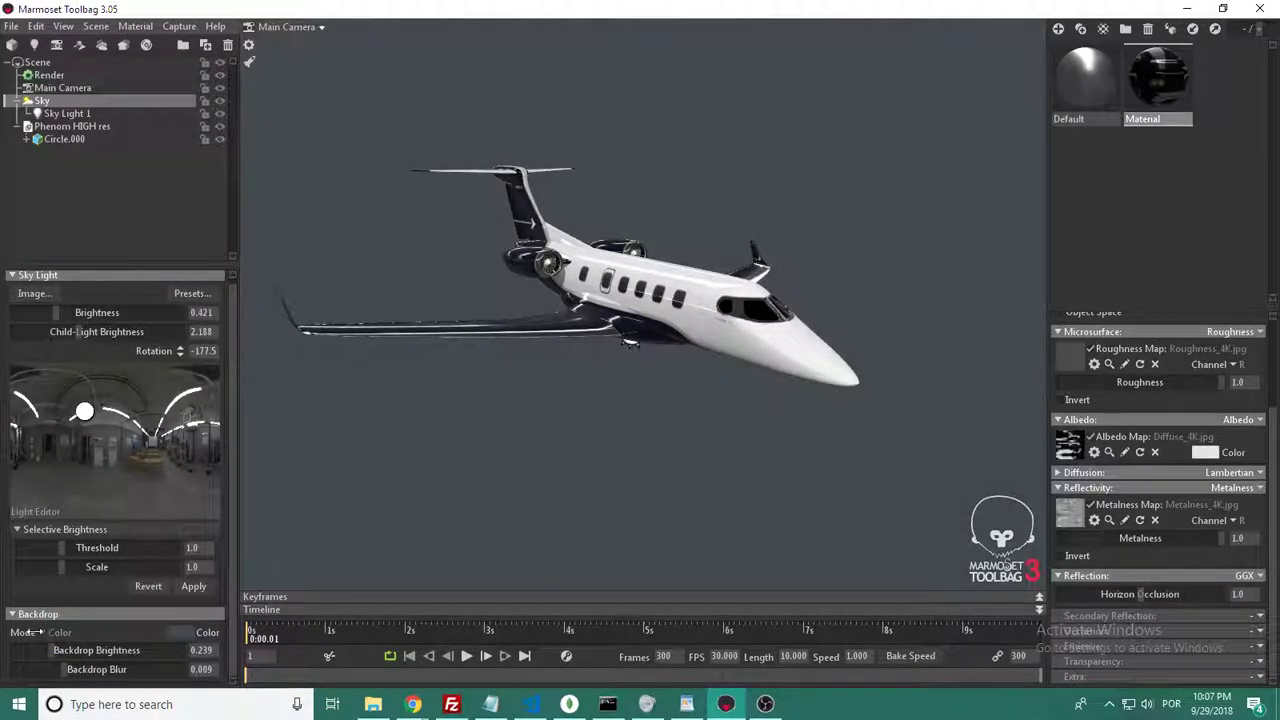
left_click(180, 632)
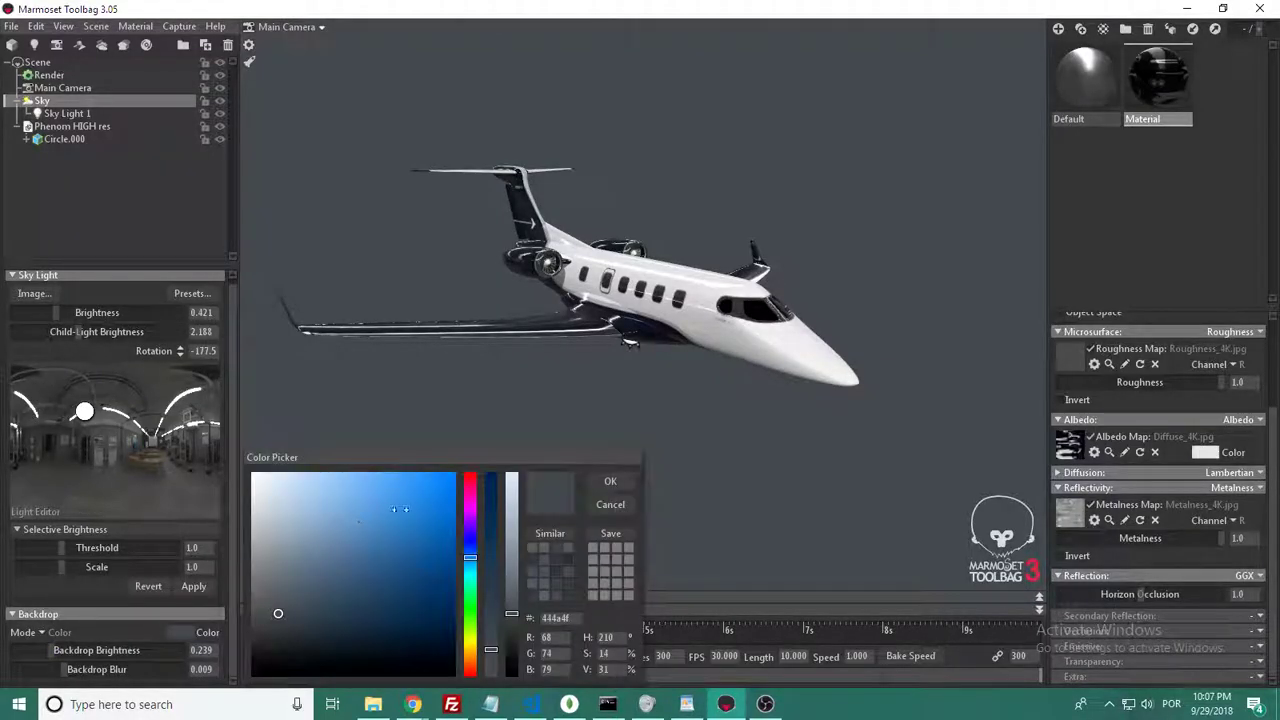
left_click(357, 580)
Step: Try the Sky backdrop mode behind the aircraft
left_click(48, 634)
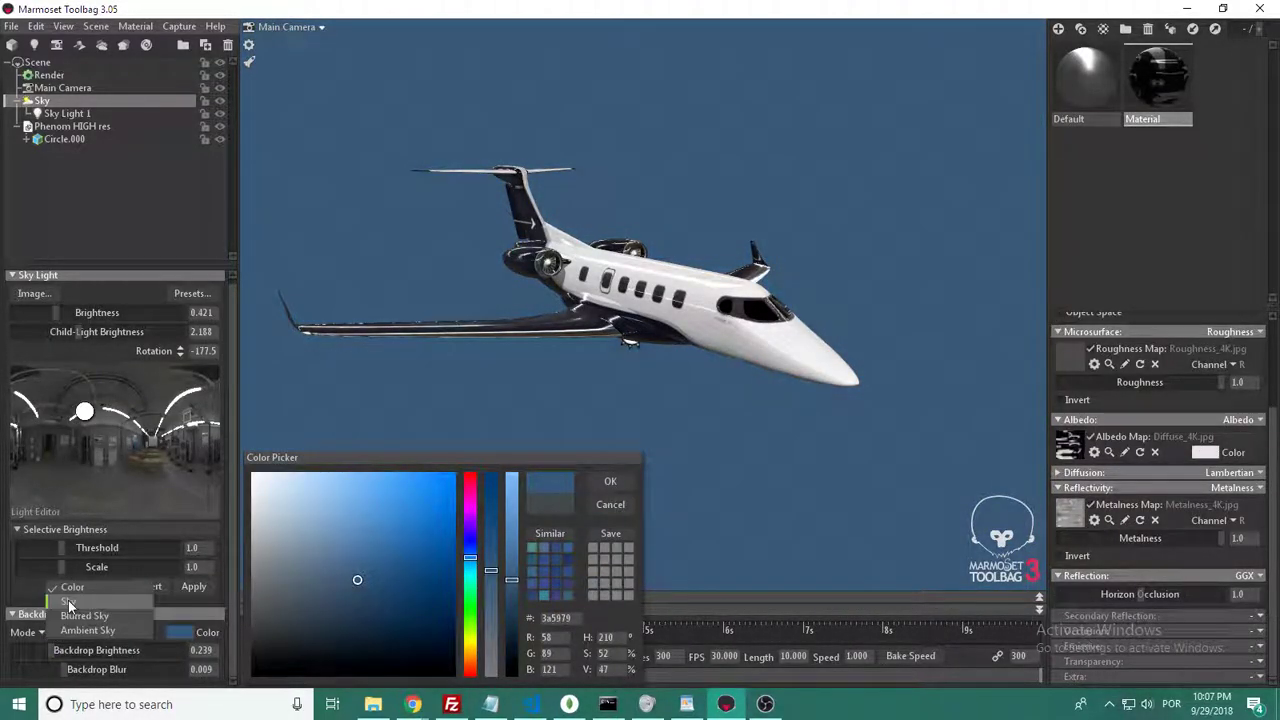
left_click(68, 603)
left_click_drag(535, 461, 506, 413)
Step: Set the backdrop mode to Blurred Sky, accept the picked color and raise the backdrop blur to about 0.092
left_click(44, 632)
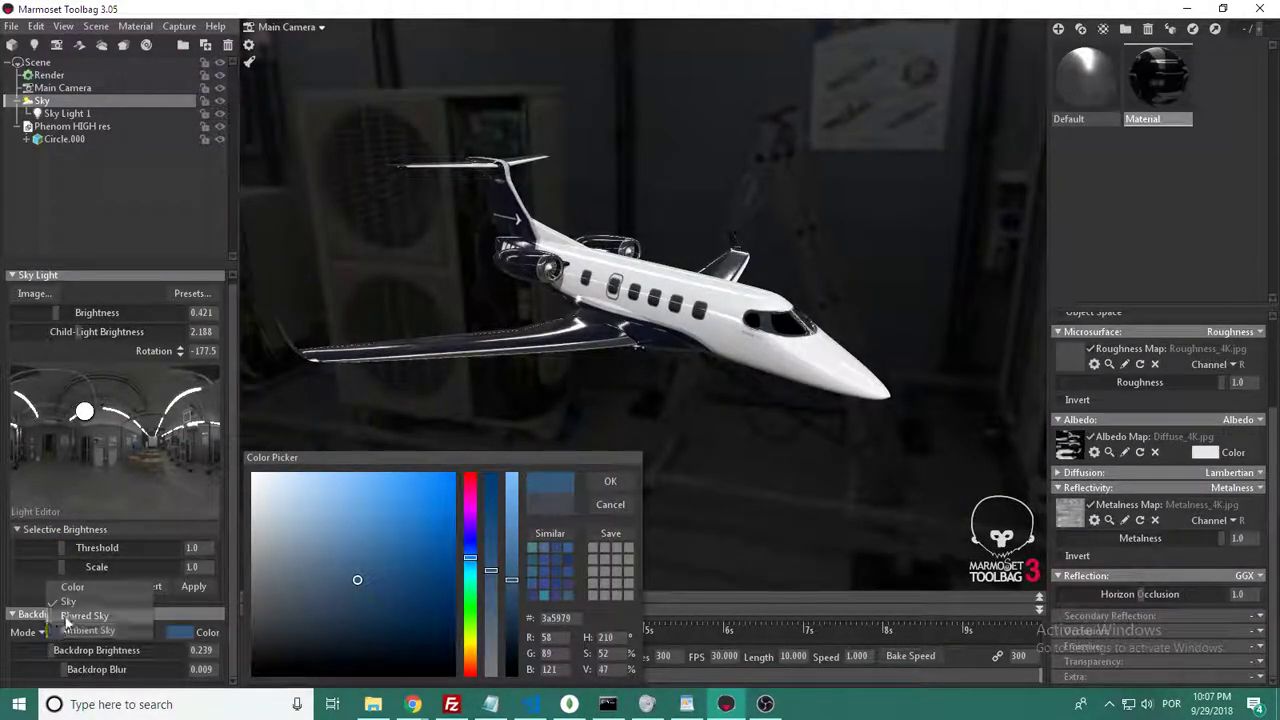
left_click(68, 616)
left_click(607, 488)
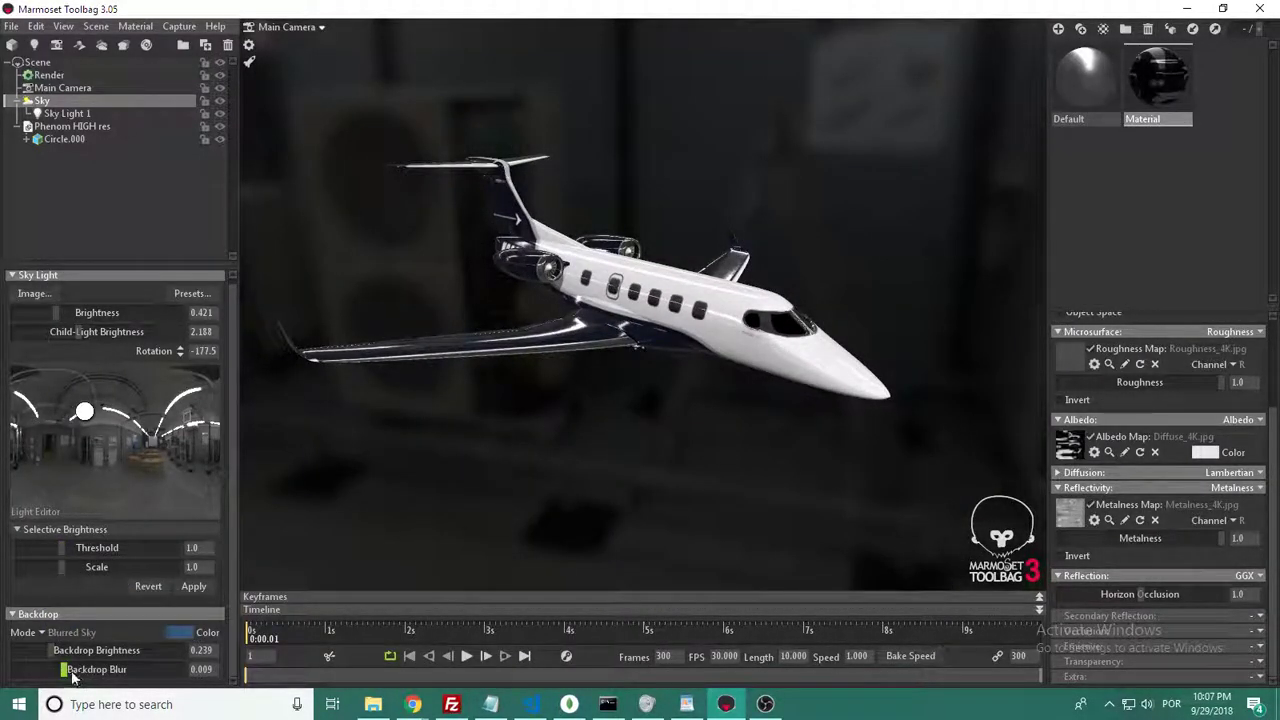
left_click_drag(72, 678, 177, 657)
left_click_drag(456, 426, 289, 451)
Step: Return the backdrop mode to Ambient Sky and lower the backdrop brightness until the background is nearly black
left_click(60, 632)
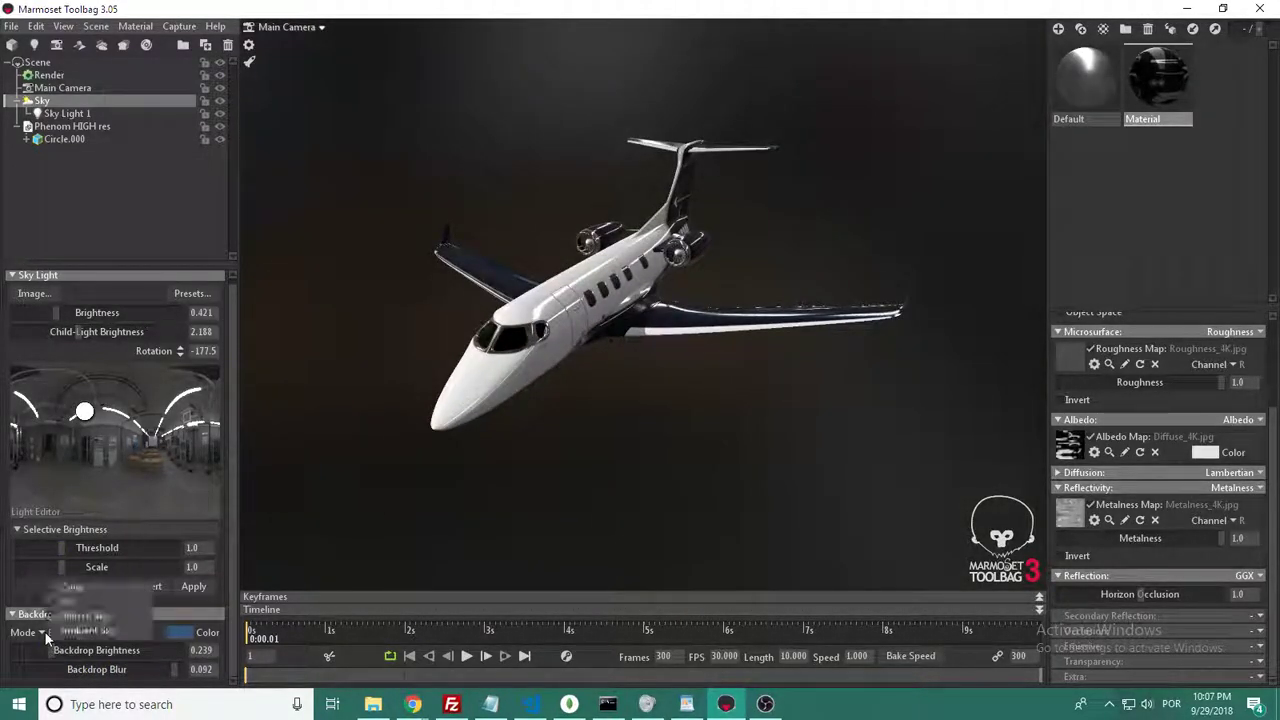
left_click(80, 646)
left_click_drag(367, 495, 646, 366)
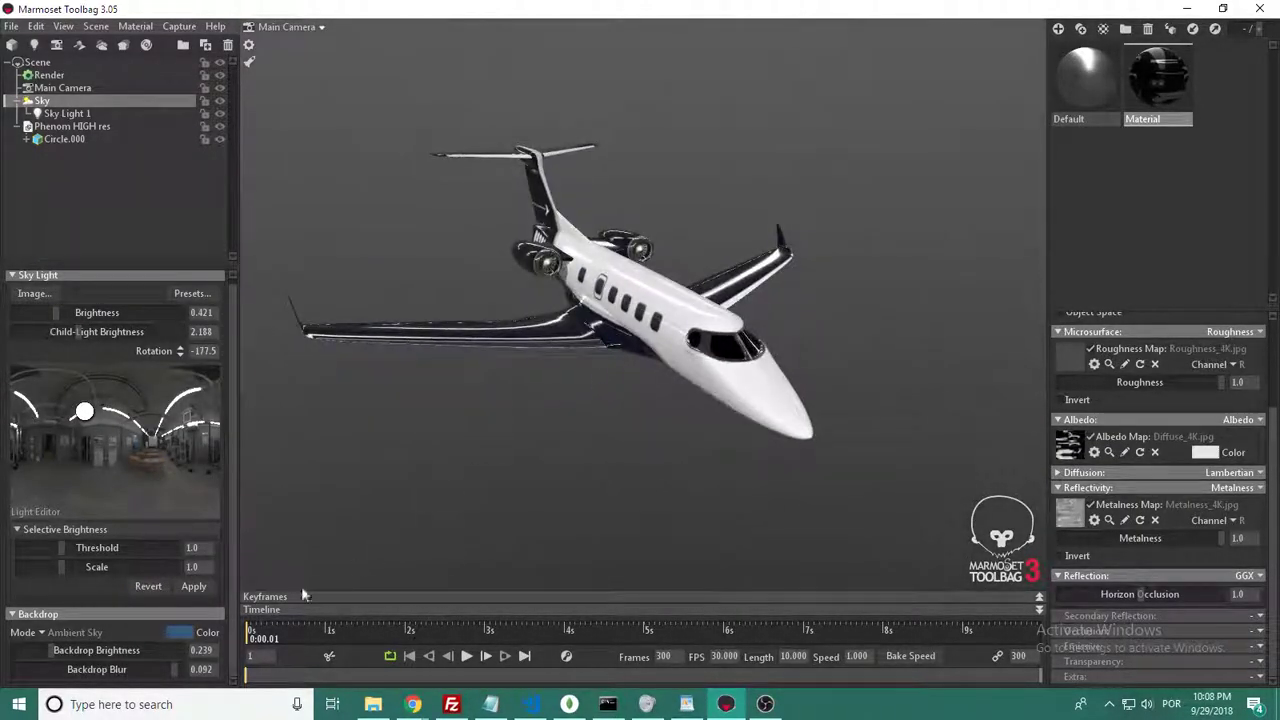
mouse_move(511, 486)
left_mouse_down()
mouse_move(465, 473)
mouse_move(494, 480)
left_mouse_up()
left_click_drag(52, 650, 36, 650)
left_click_drag(490, 488, 691, 379)
left_click_drag(567, 493, 491, 377)
Step: Try rotating Sky Light 1 with its manipulator, and undo the rotation
left_click(67, 113)
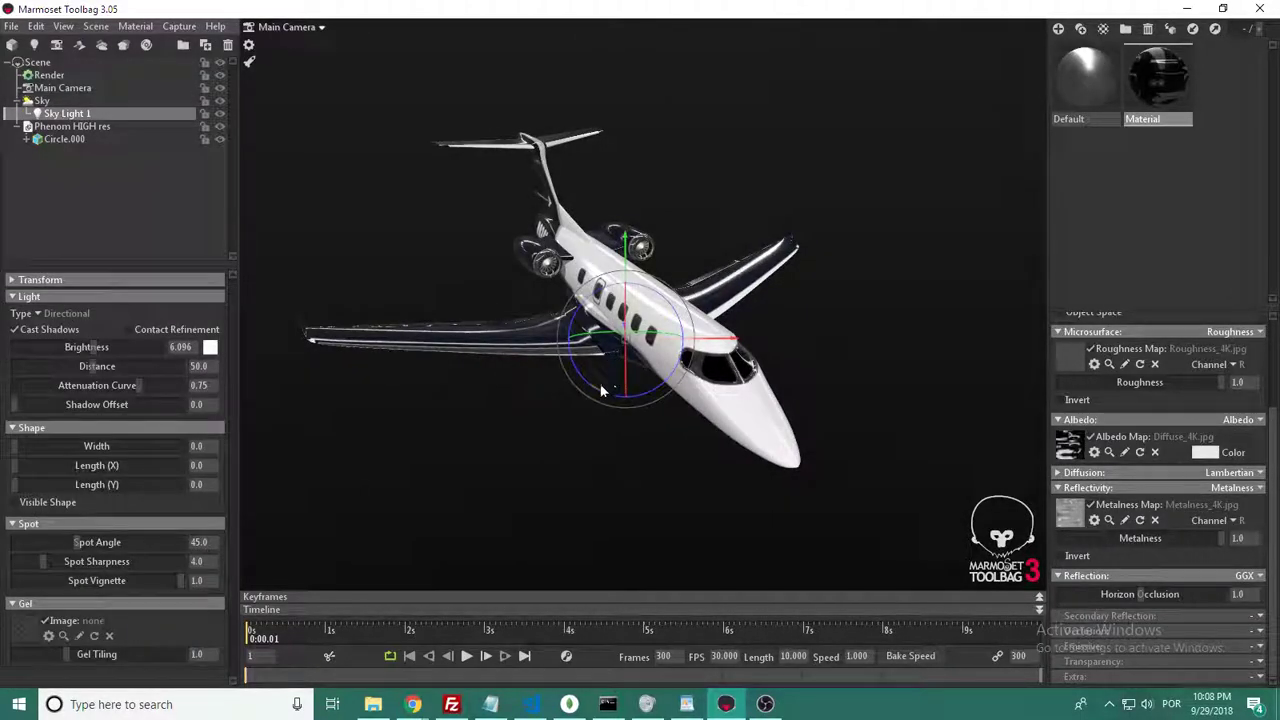
left_click_drag(596, 284, 601, 379)
key("ctrl+z")
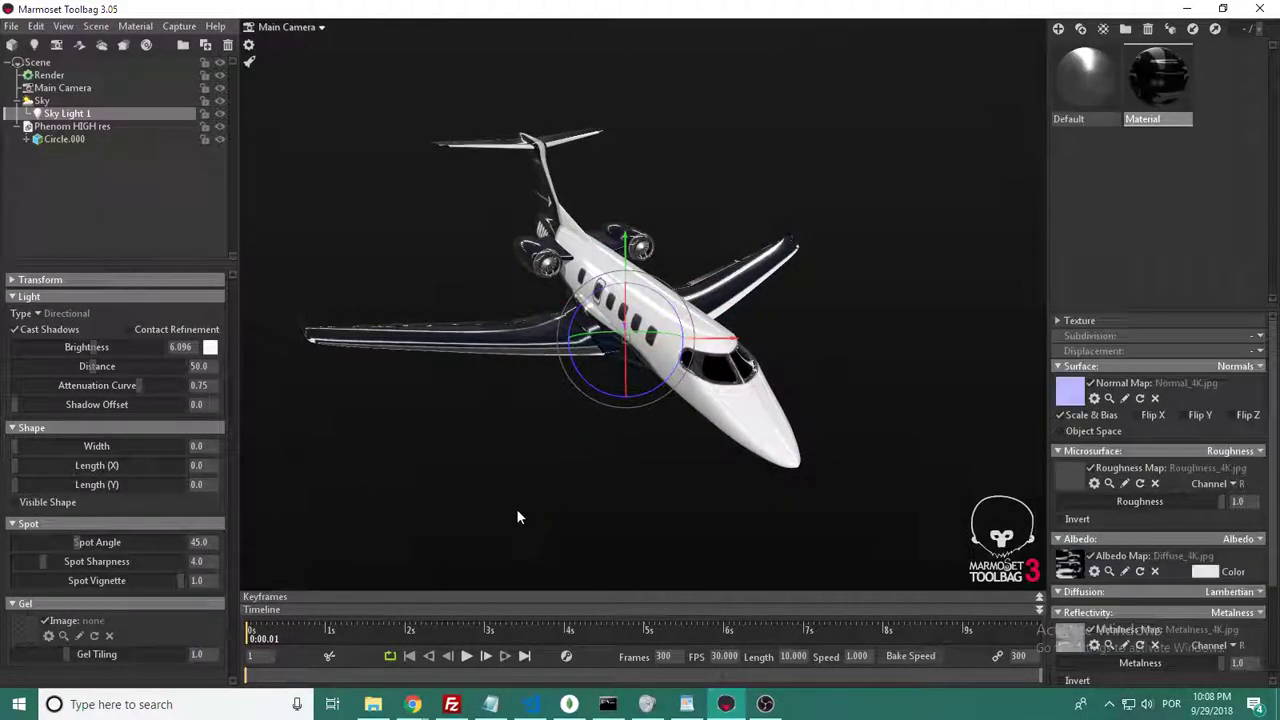
Step: Try rotating the aircraft mesh with its manipulator, undo the rotation and deselect the mesh
left_click(518, 487)
left_click_drag(520, 477, 732, 313)
left_click(732, 313)
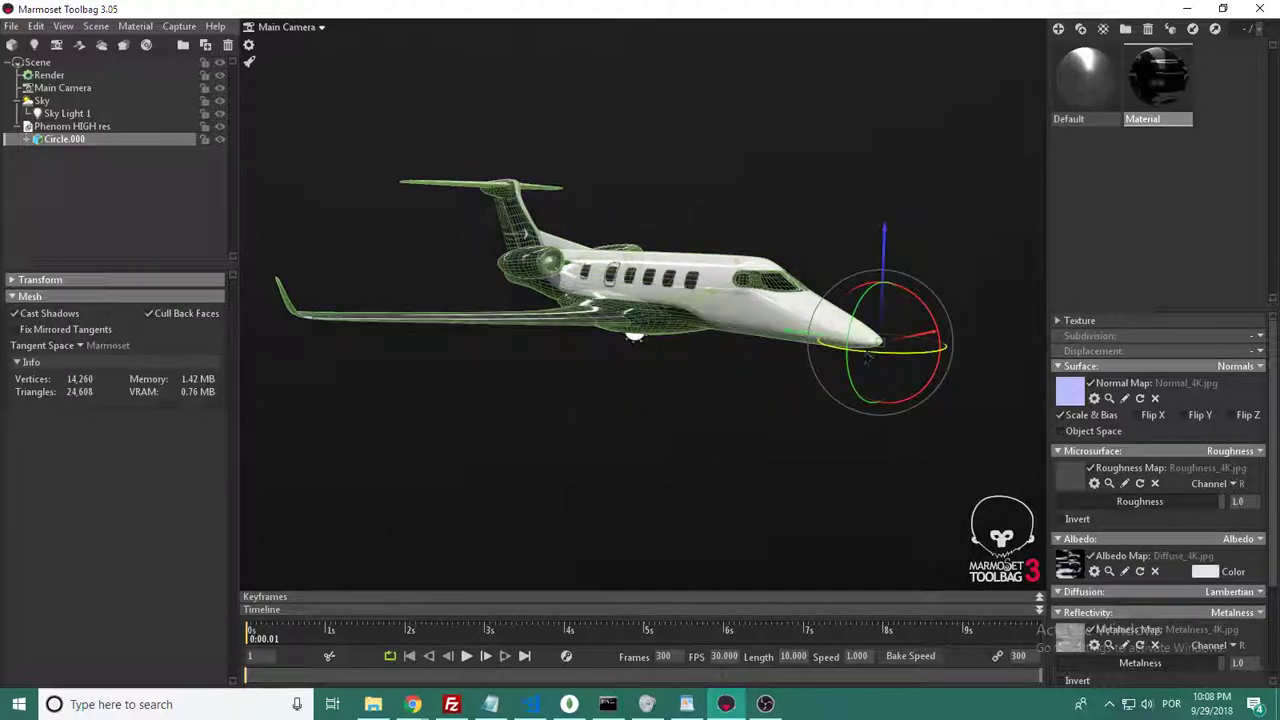
left_click_drag(828, 350, 794, 454)
key("ctrl+z")
left_click_drag(643, 474, 642, 457)
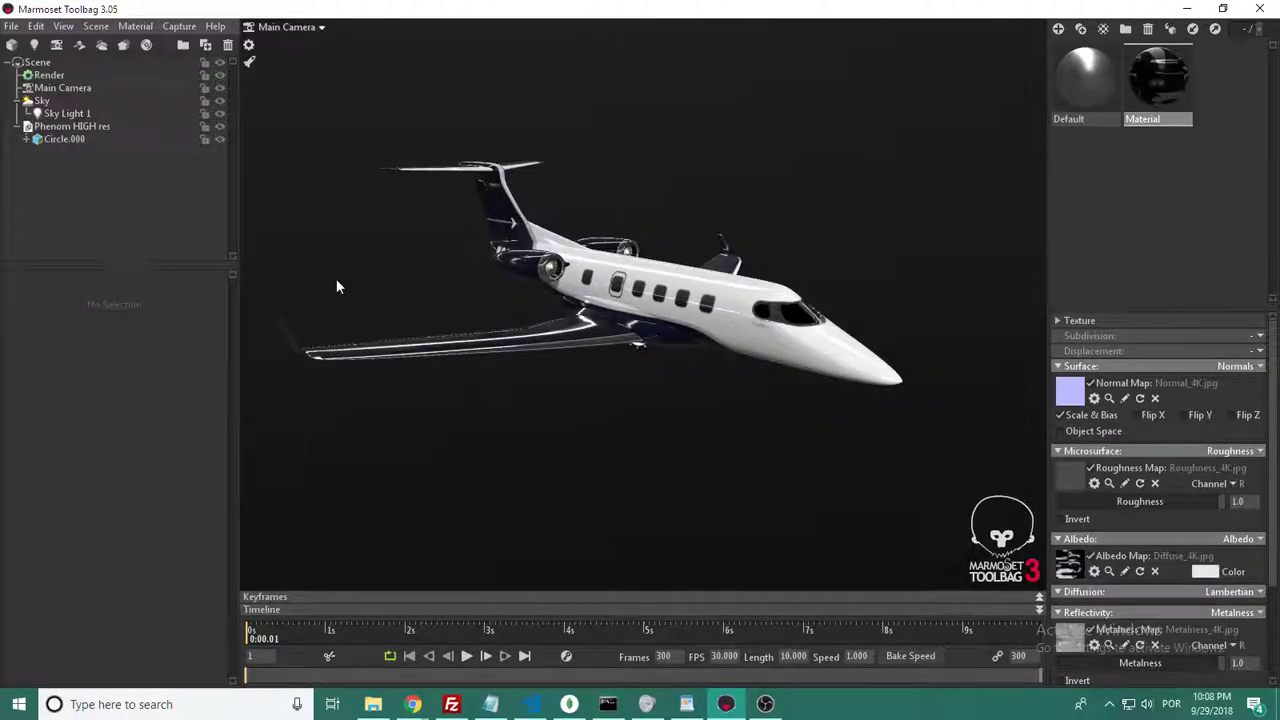
Step: Turn on the scene wireframe in the Render object's settings
left_click(472, 337)
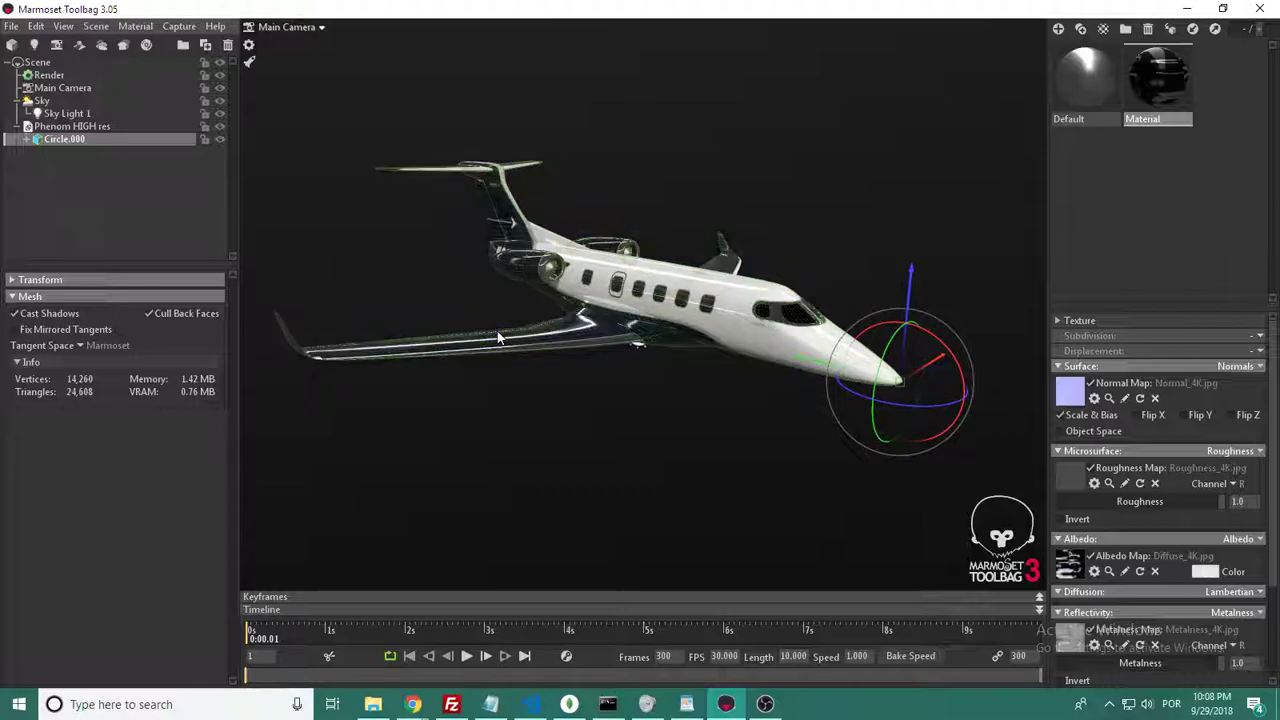
left_click(107, 77)
scroll(502, 418, "down", 2)
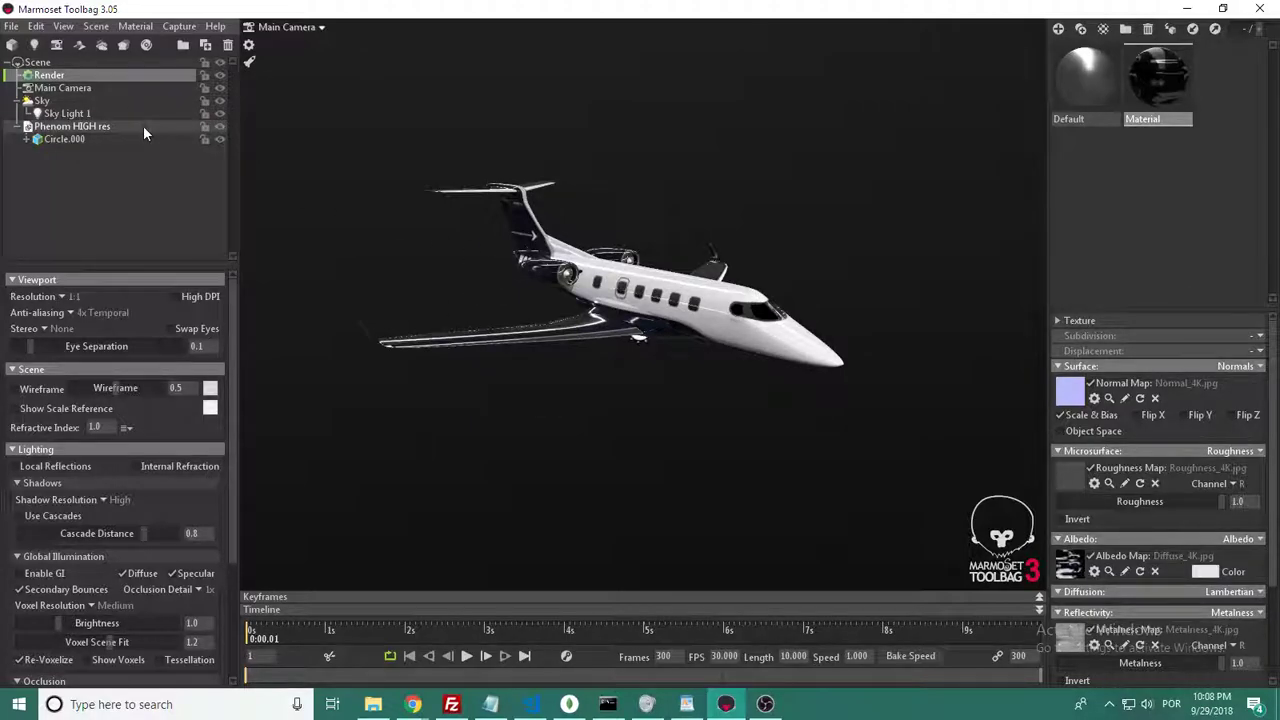
scroll(495, 390, "up", 3)
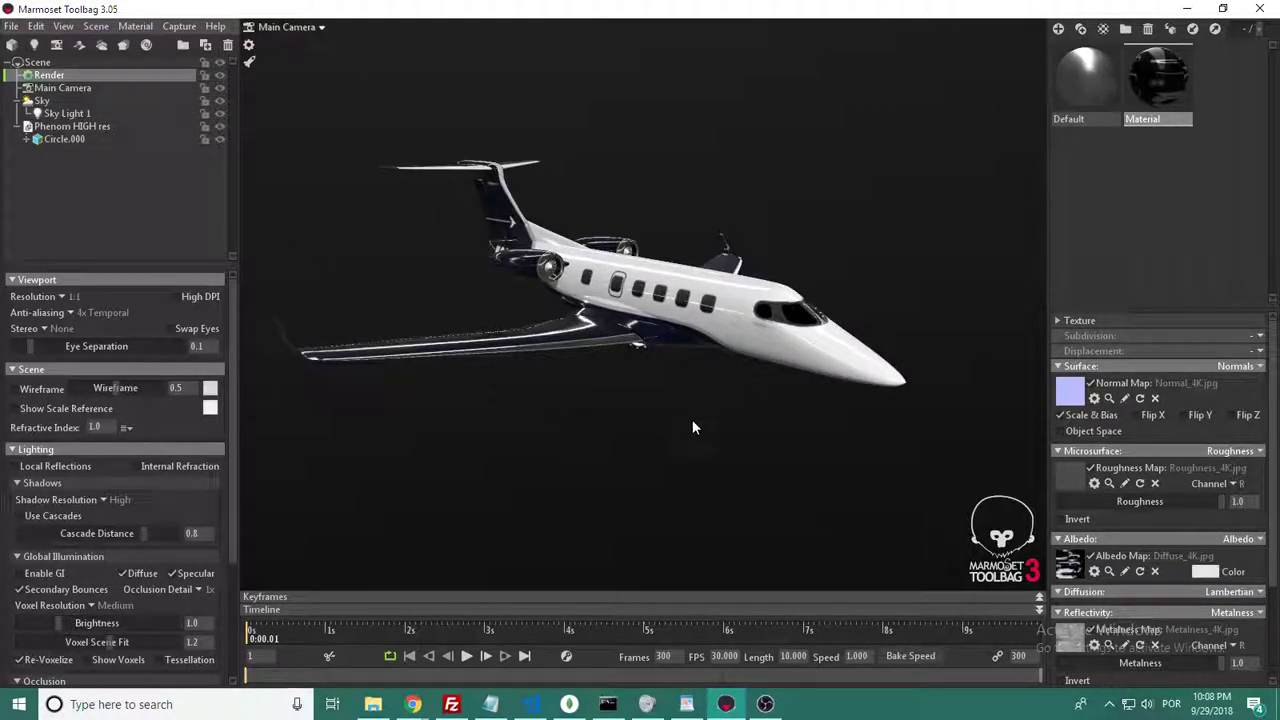
left_click_drag(694, 426, 563, 469)
scroll(196, 425, "down", 2)
left_click_drag(243, 404, 490, 437)
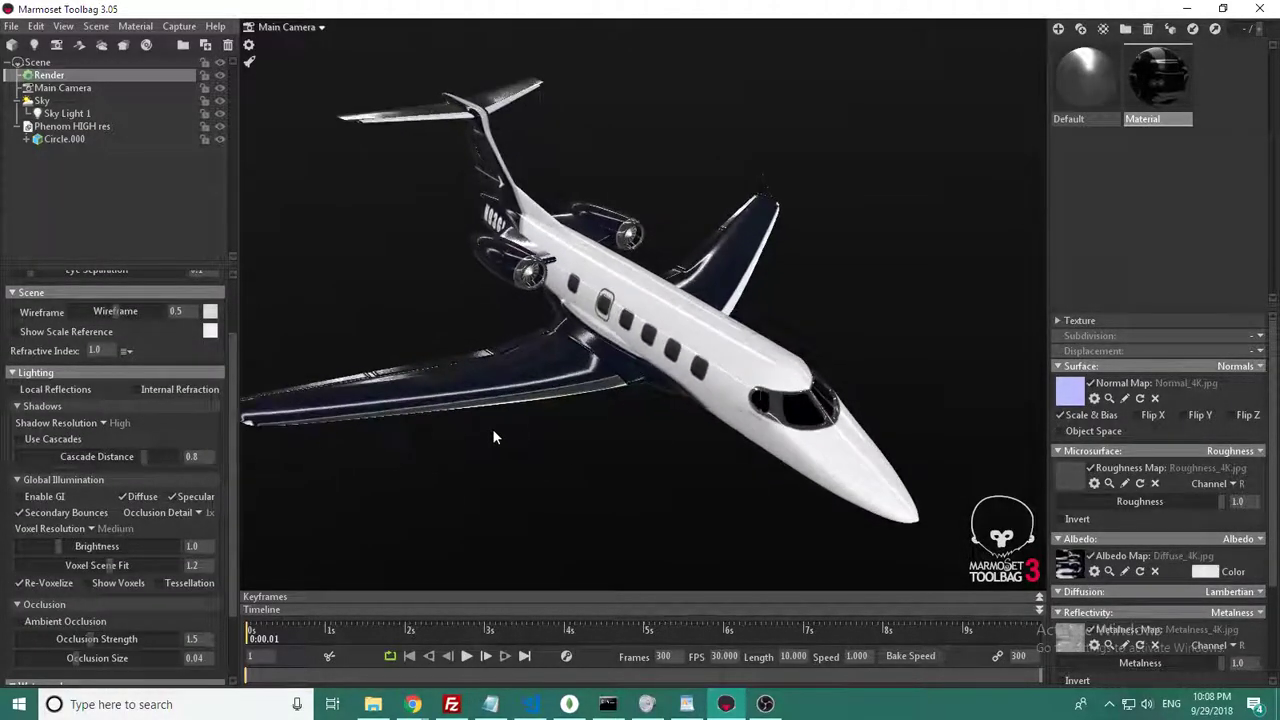
left_click(28, 314)
left_click(28, 314)
left_click(28, 314)
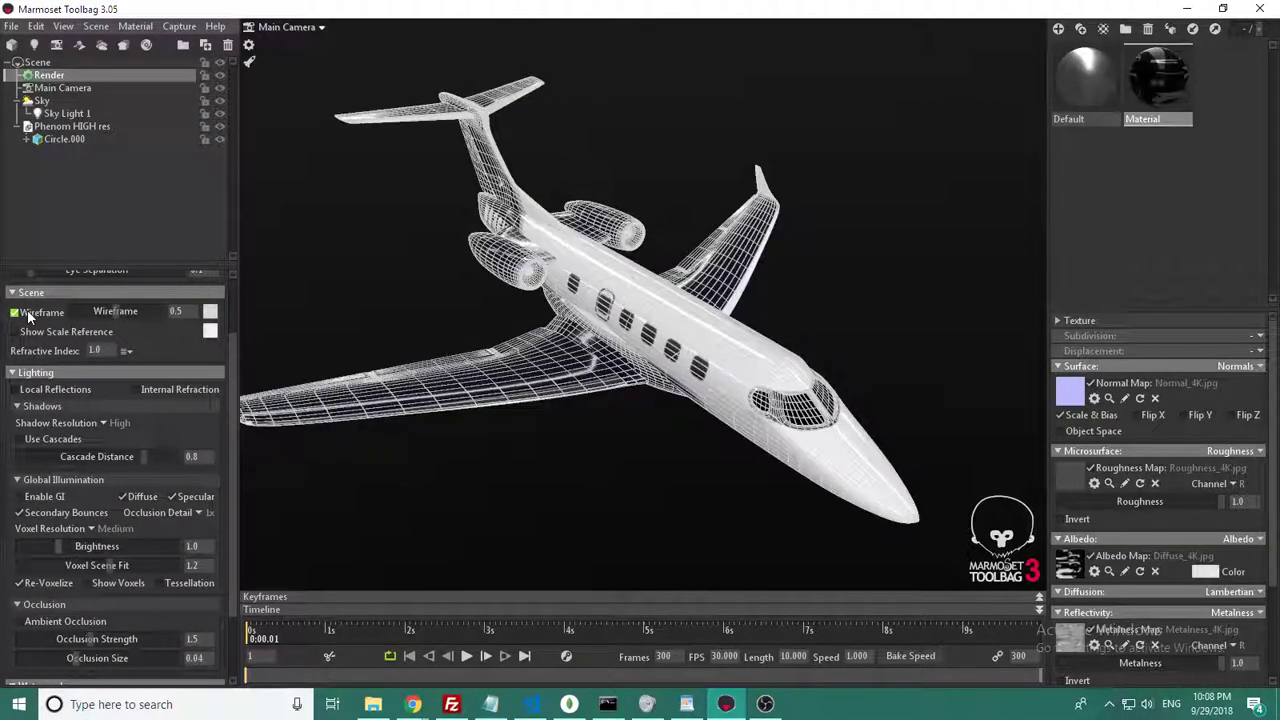
Step: Turn off the scene wireframe and enable Local Reflections in the Render object's lighting settings
left_click(92, 313)
scroll(85, 389, "down", 1)
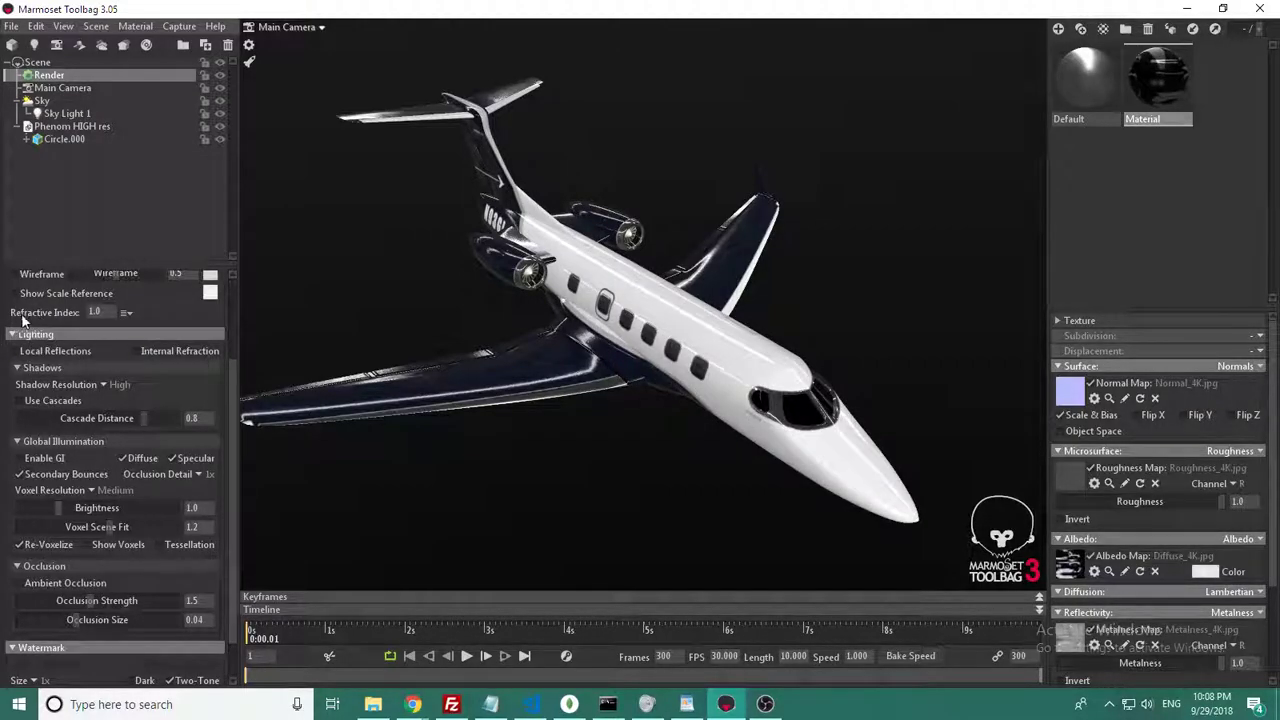
left_click(214, 356)
left_click_drag(557, 453, 657, 429)
left_click_drag(830, 466, 408, 436)
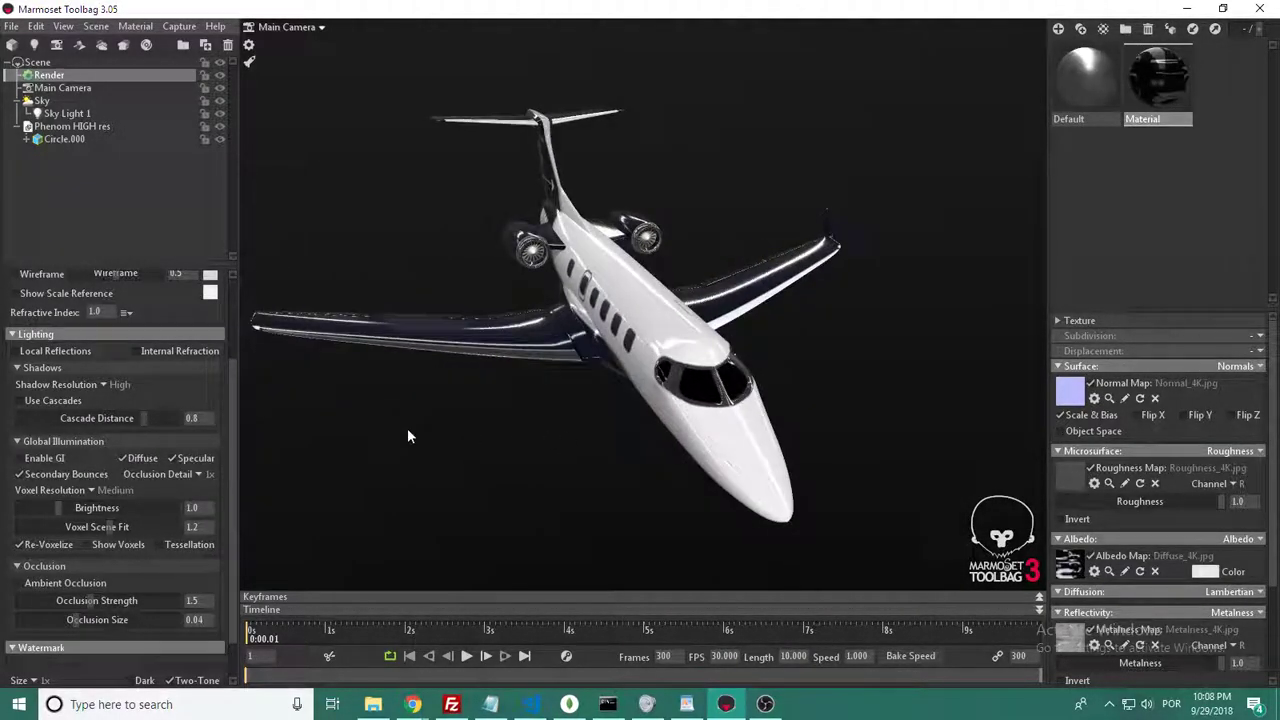
left_click(176, 355)
left_click_drag(474, 380, 517, 409)
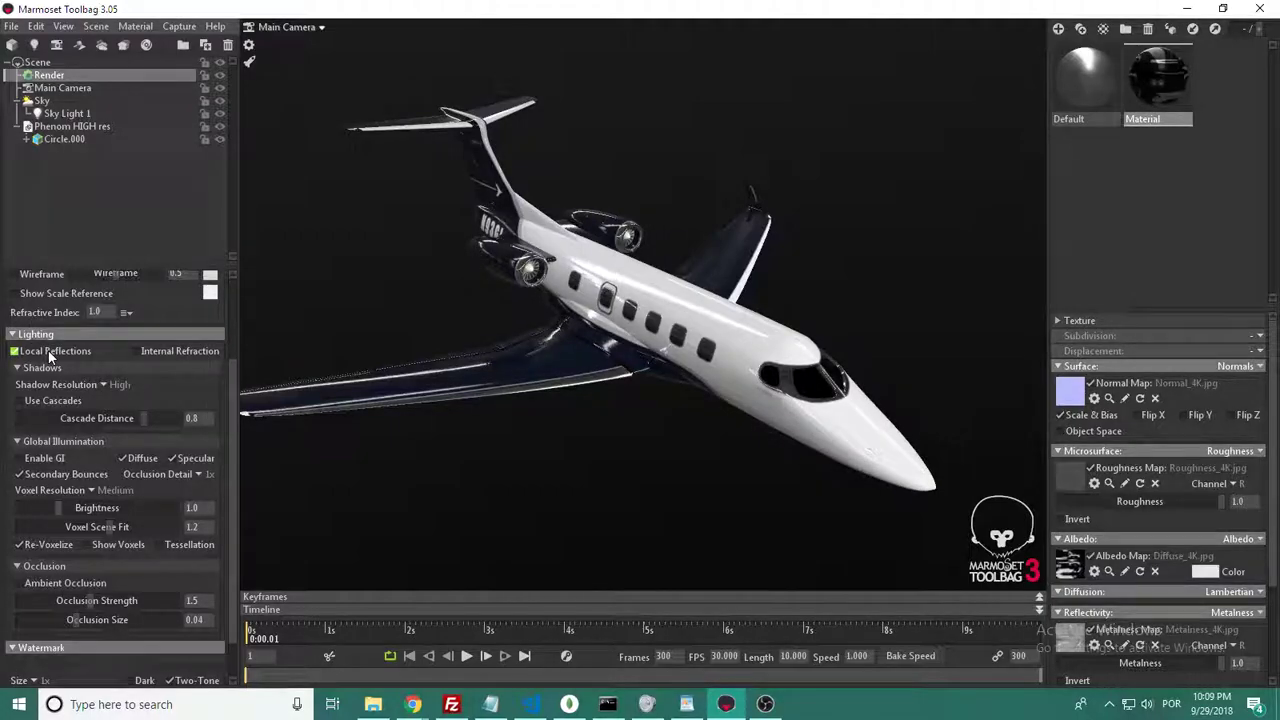
left_click_drag(620, 412, 403, 412)
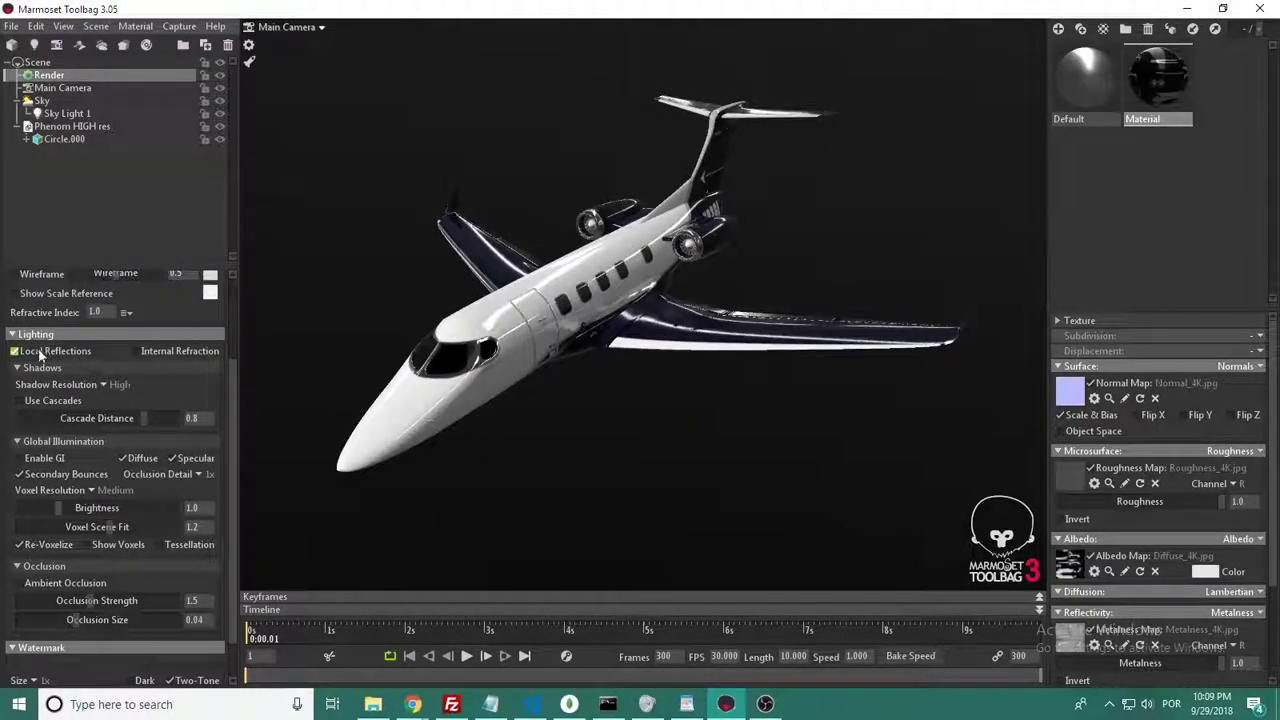
Step: Enable shadow cascades and global illumination in the Render object's lighting settings
left_click_drag(523, 384, 556, 420)
left_click_drag(262, 420, 298, 438)
left_click(29, 456)
left_click_drag(463, 463, 587, 463)
mouse_move(378, 350)
left_mouse_down()
mouse_move(480, 380)
mouse_move(370, 328)
left_mouse_up()
scroll(163, 487, "down", 2)
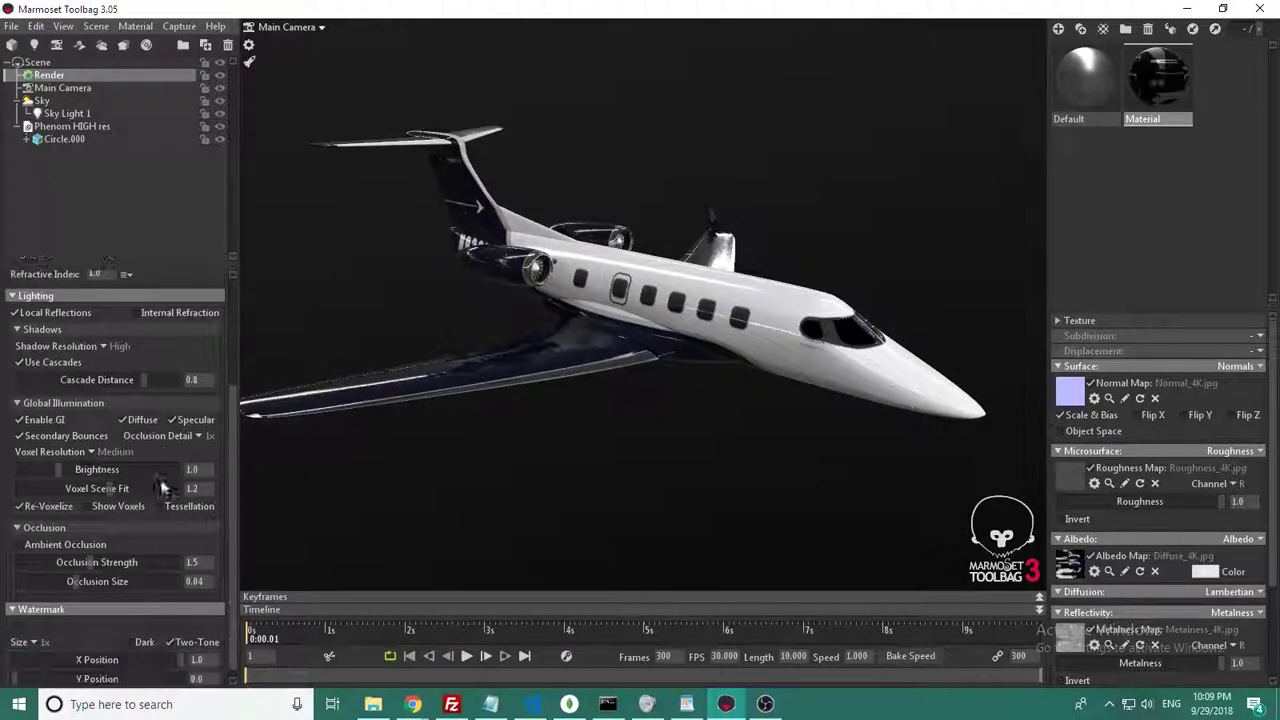
Step: Set the global illumination brightness to about 7.367 and the Voxel Scene Fit to about 0.885
left_click_drag(62, 469, 86, 489)
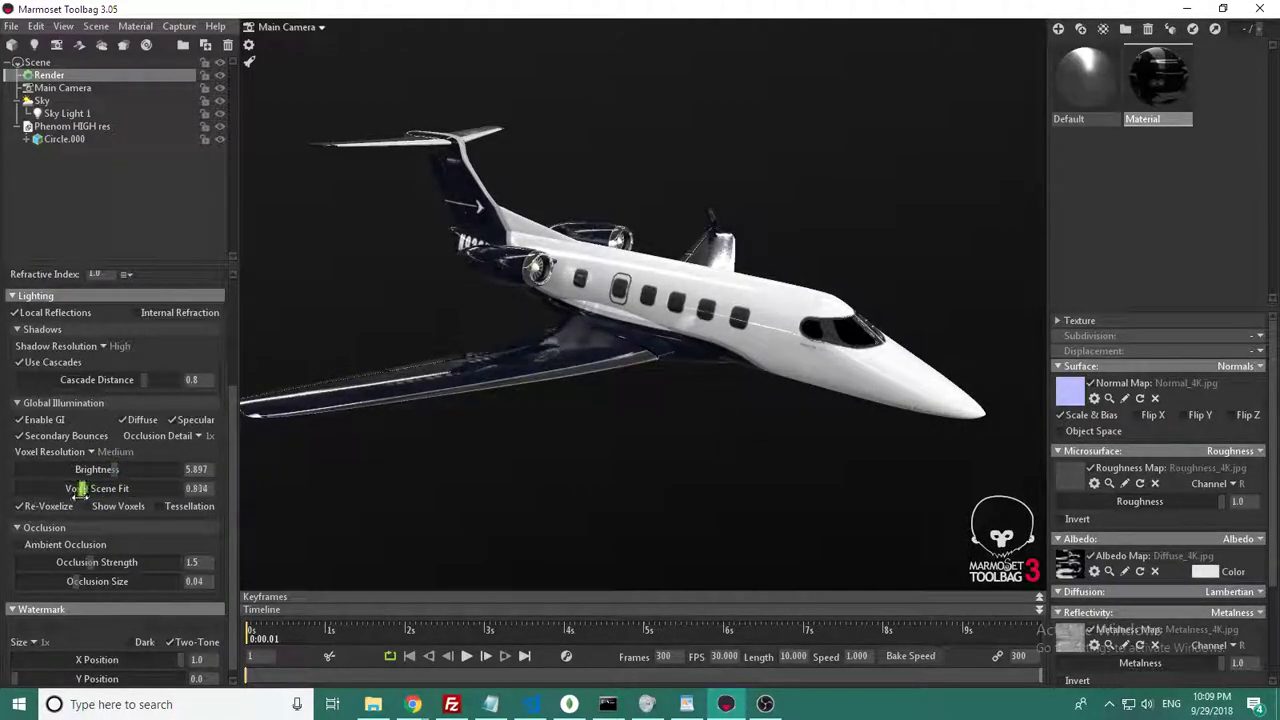
scroll(96, 471, "down", 1)
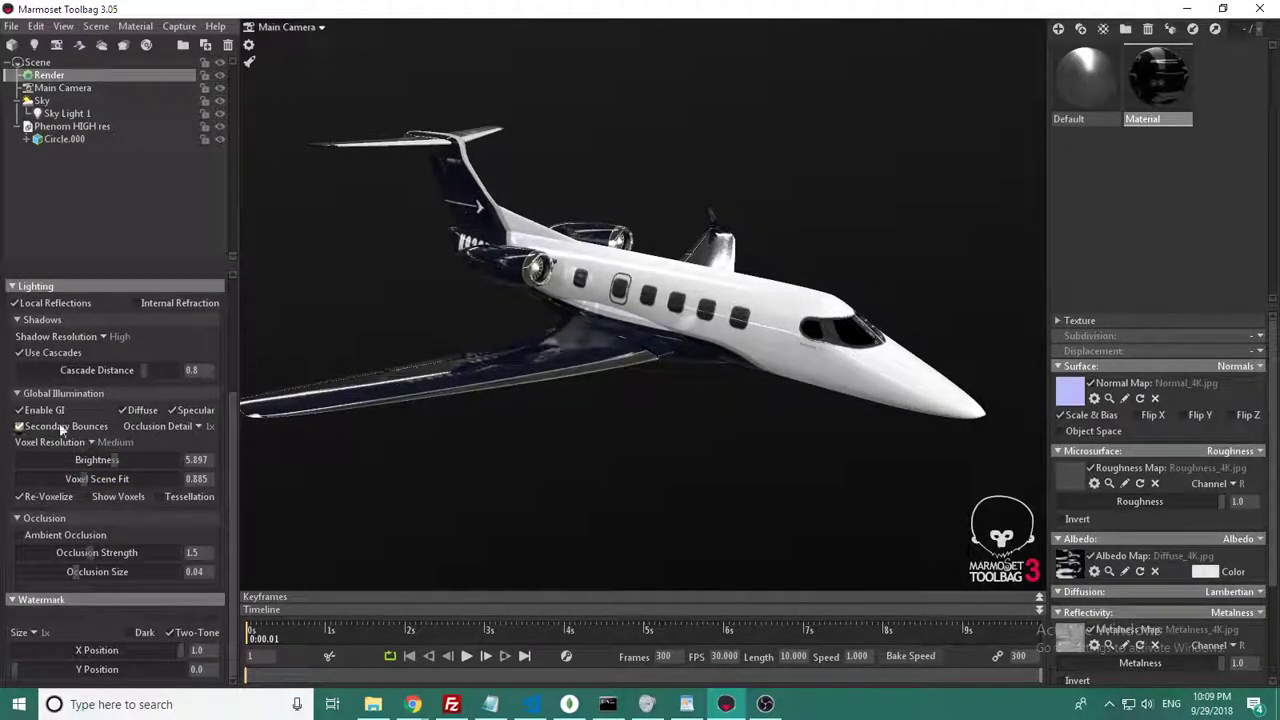
left_click_drag(115, 463, 126, 463)
Step: Enable Ambient Occlusion for the render and check the aircraft from several angles
left_click_drag(652, 458, 341, 492)
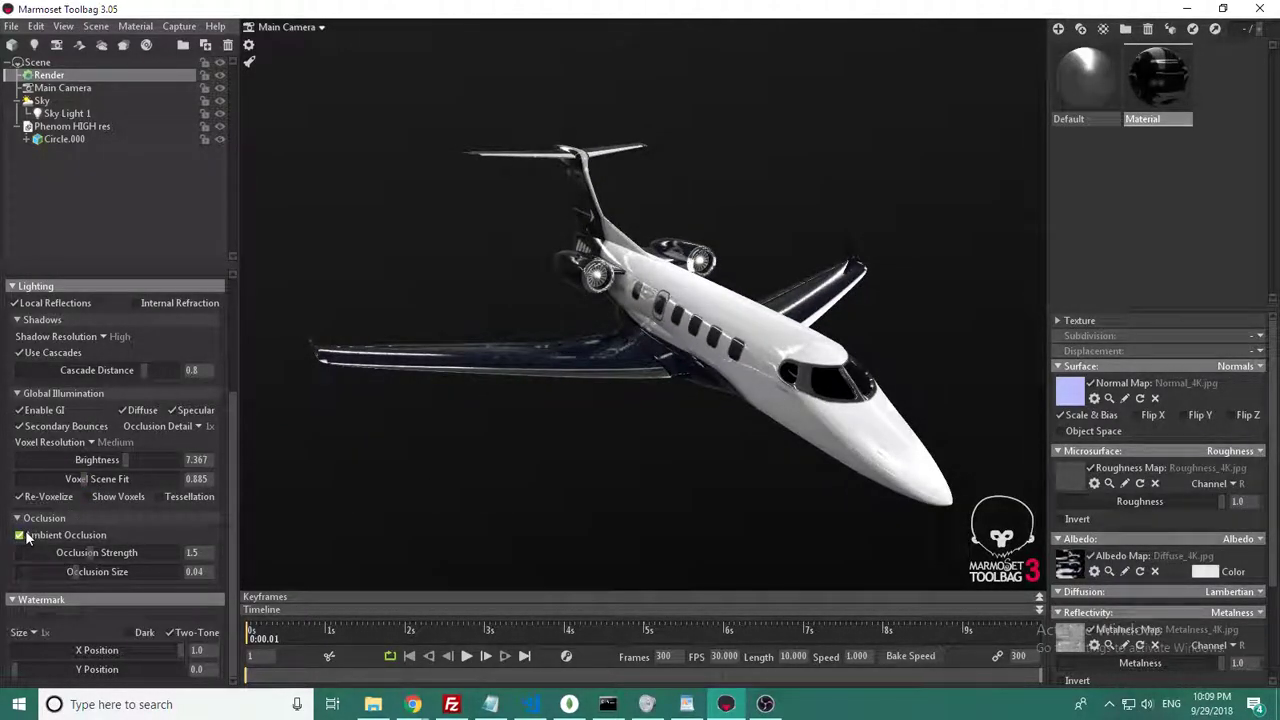
left_click_drag(500, 480, 716, 399)
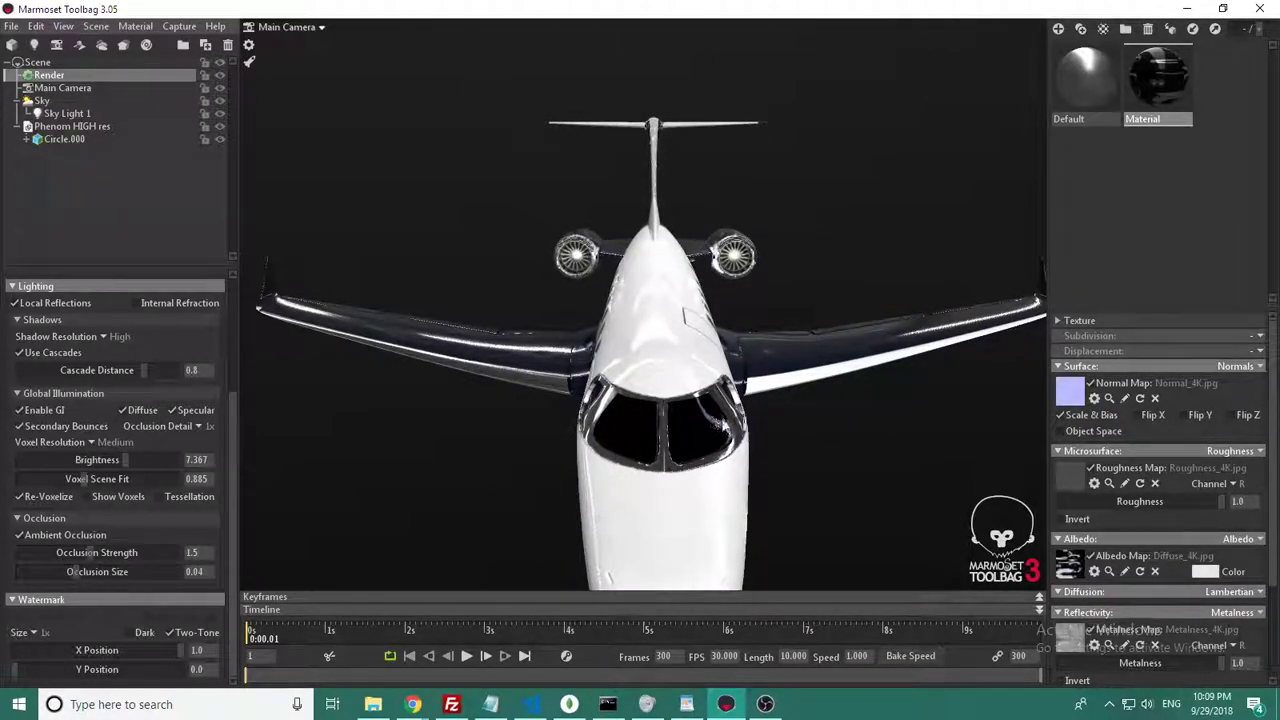
left_click_drag(700, 415, 790, 405)
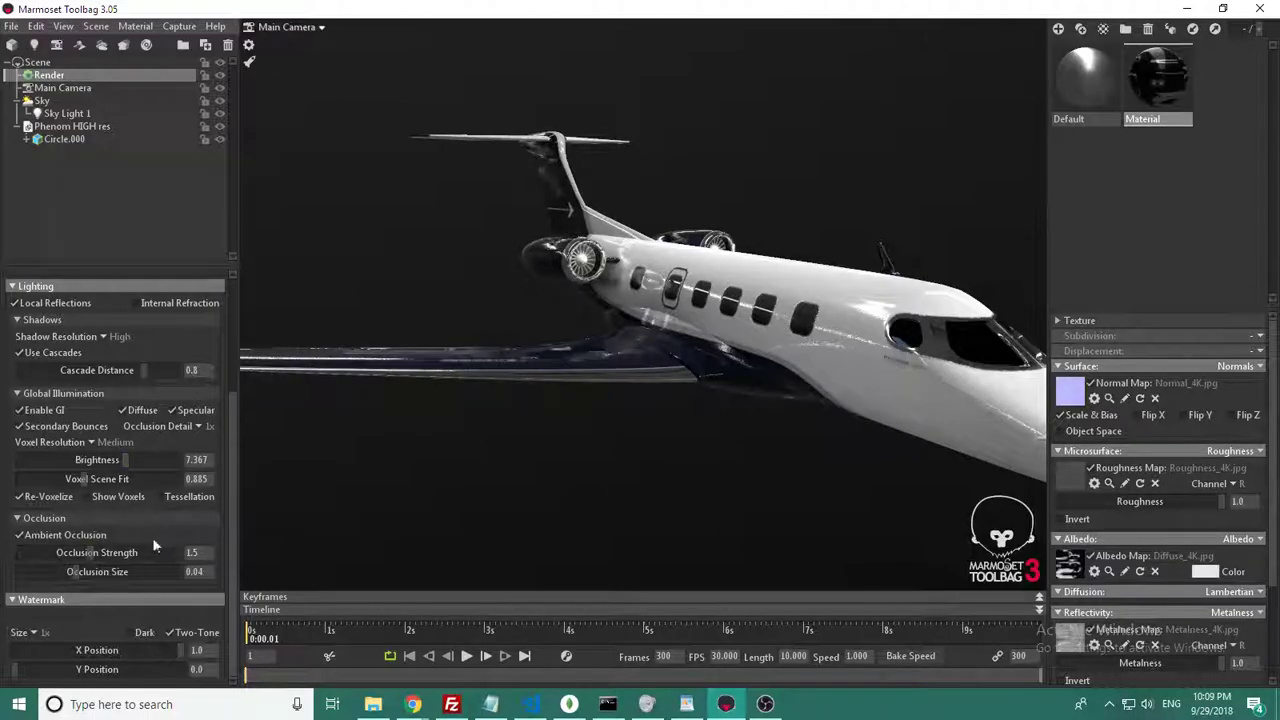
left_click_drag(329, 466, 397, 389)
Step: Set the Main Camera's field of view to about 50.82 degrees
left_click(62, 88)
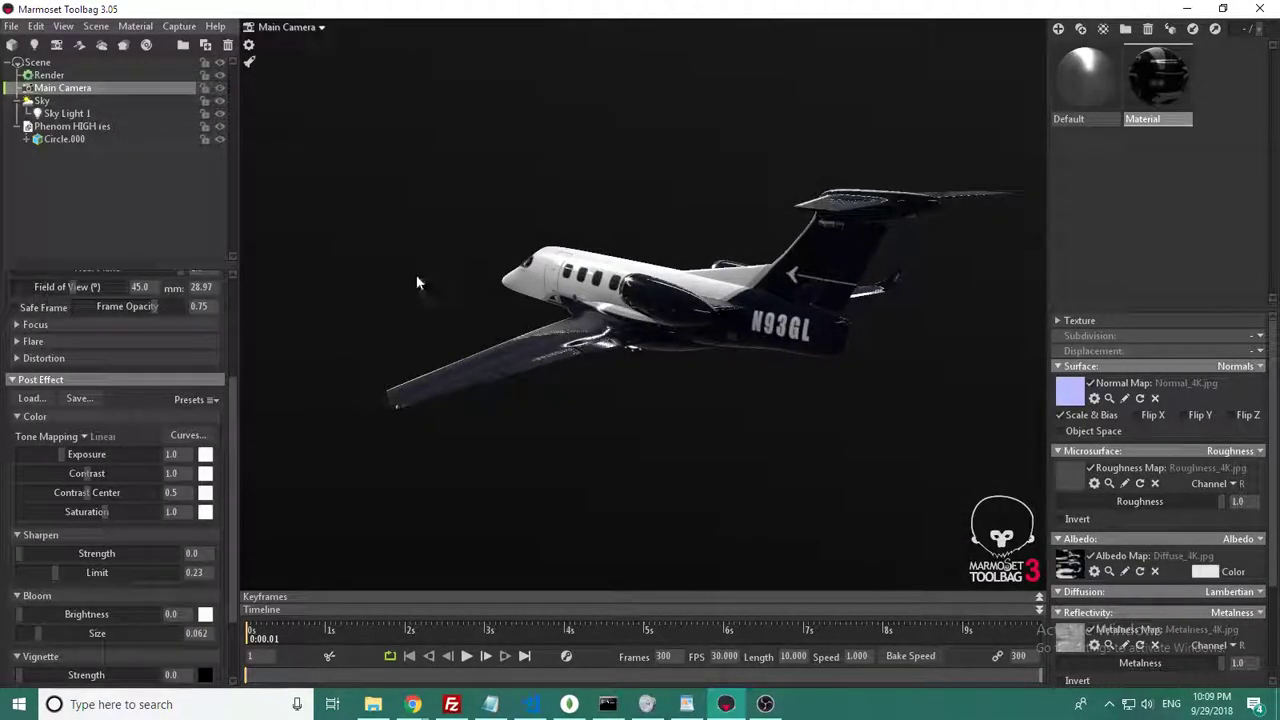
left_click_drag(476, 302, 666, 419)
scroll(129, 430, "up", 3)
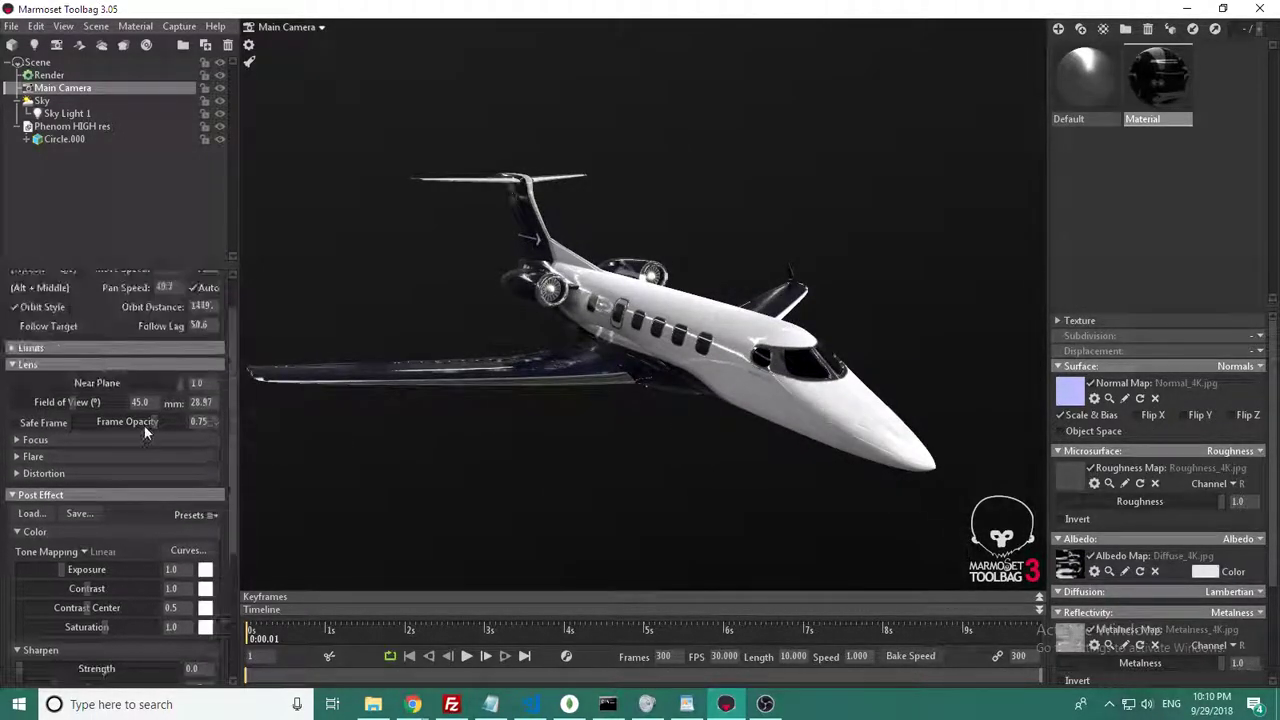
left_click_drag(76, 373, 100, 376)
scroll(607, 408, "up", 4)
left_click_drag(607, 408, 352, 426)
scroll(352, 426, "up", 1)
left_click_drag(115, 373, 88, 373)
left_click_drag(575, 413, 650, 458)
left_click_drag(78, 375, 77, 372)
Step: Look through the Main Camera's Focus, Flare and Distortion lens settings
left_click(47, 411)
left_click(47, 411)
left_click(45, 411)
left_click(51, 428)
left_click(54, 427)
left_click(54, 427)
left_click(54, 427)
left_click(54, 427)
mouse_move(97, 445)
left_mouse_down()
mouse_move(143, 446)
mouse_move(106, 446)
mouse_move(121, 445)
left_mouse_up()
left_click(40, 413)
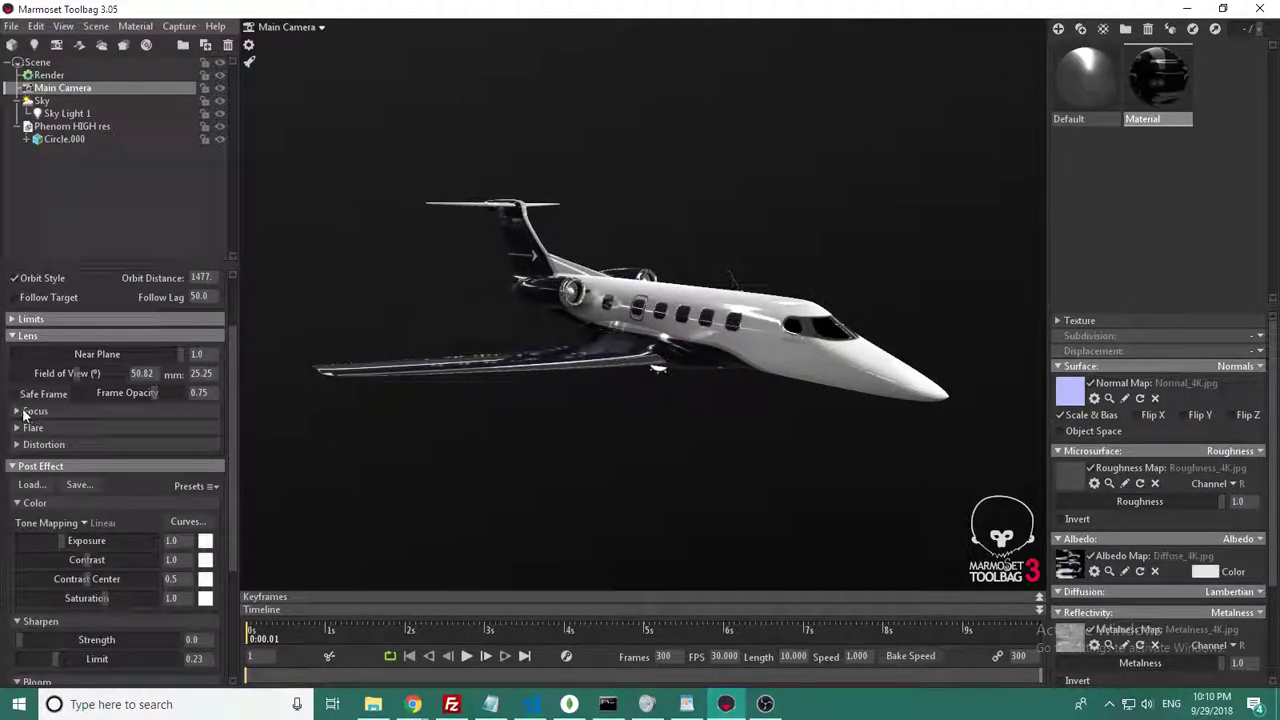
left_click(24, 413)
left_click(24, 413)
Step: Try out the camera's lens flare strength and return it to 0
left_click(20, 429)
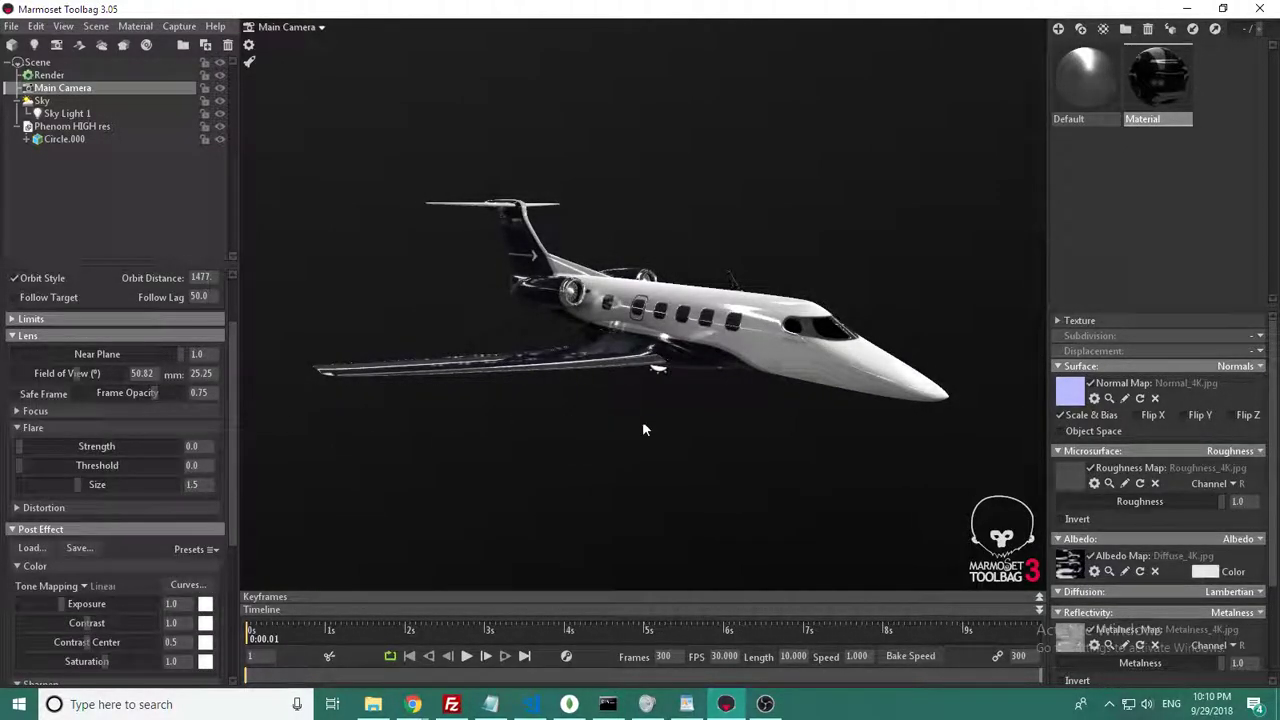
mouse_move(642, 430)
left_mouse_down()
mouse_move(551, 506)
mouse_move(725, 463)
mouse_move(551, 449)
mouse_move(640, 455)
left_mouse_up()
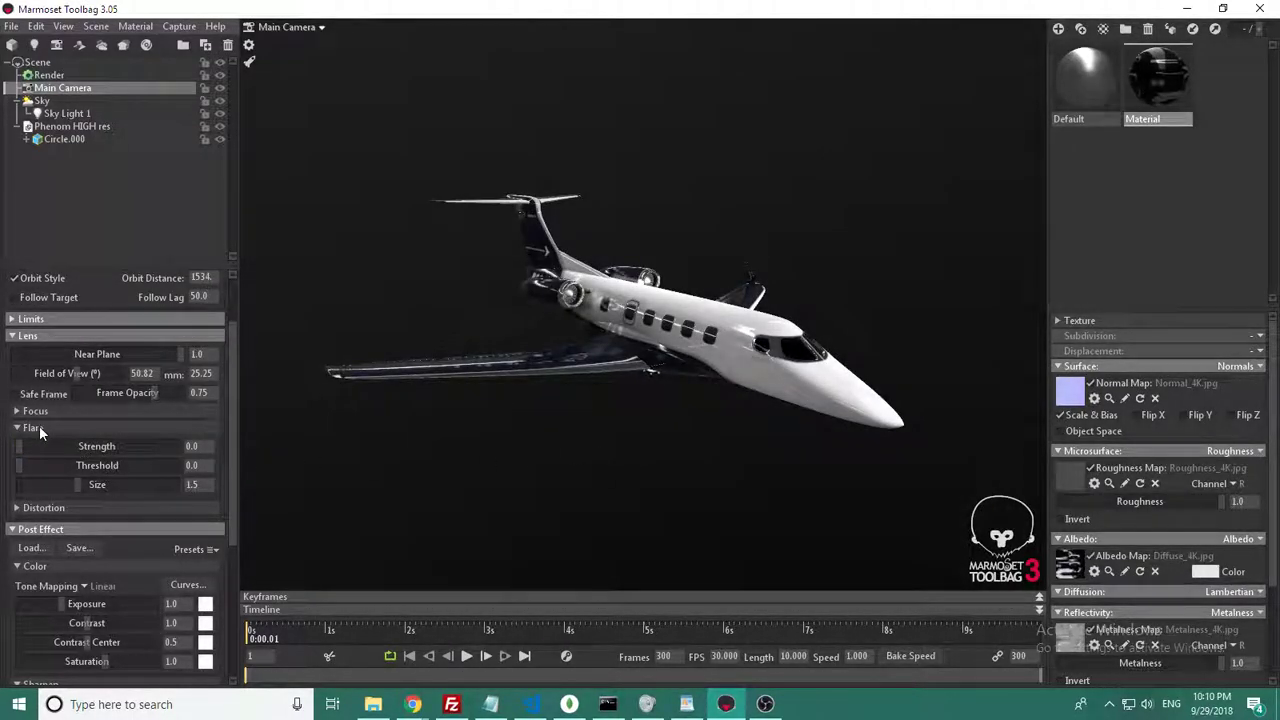
left_click_drag(45, 447, 5, 447)
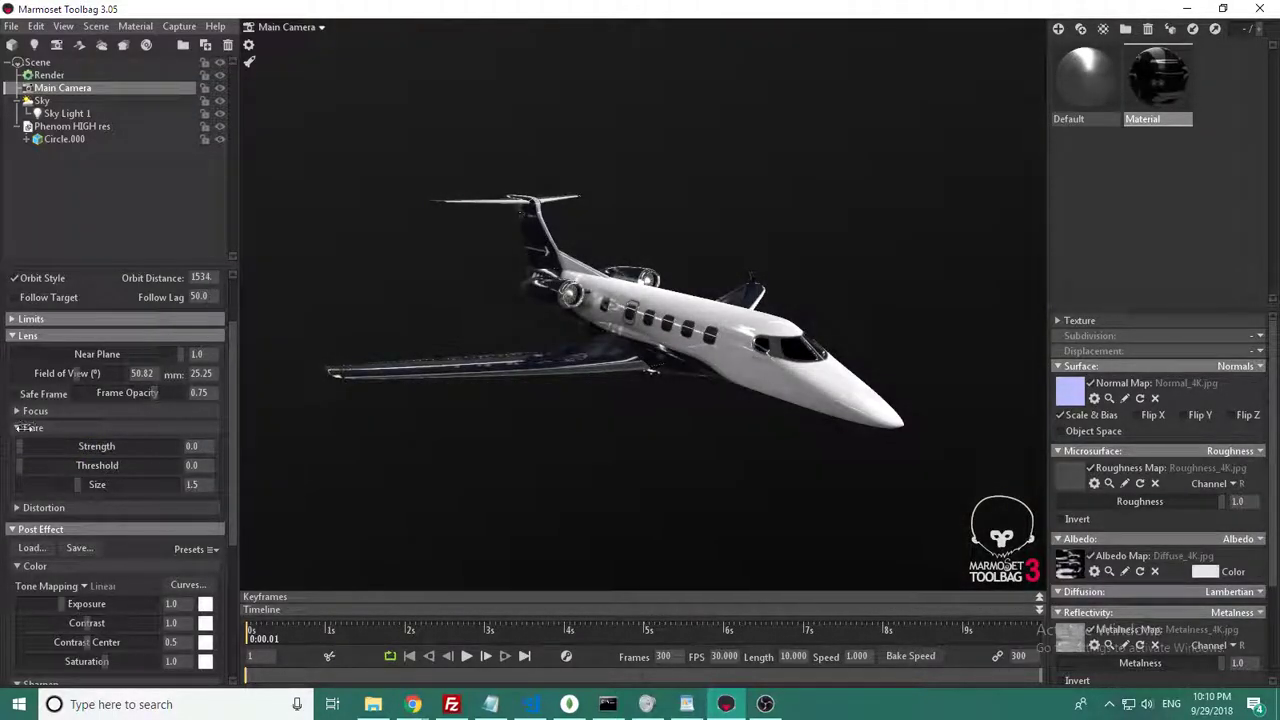
left_click(20, 428)
Step: Set the camera's post-effect exposure to about 1.886, contrast to 1.002 and saturation to 1.478
scroll(60, 450, "down", 2)
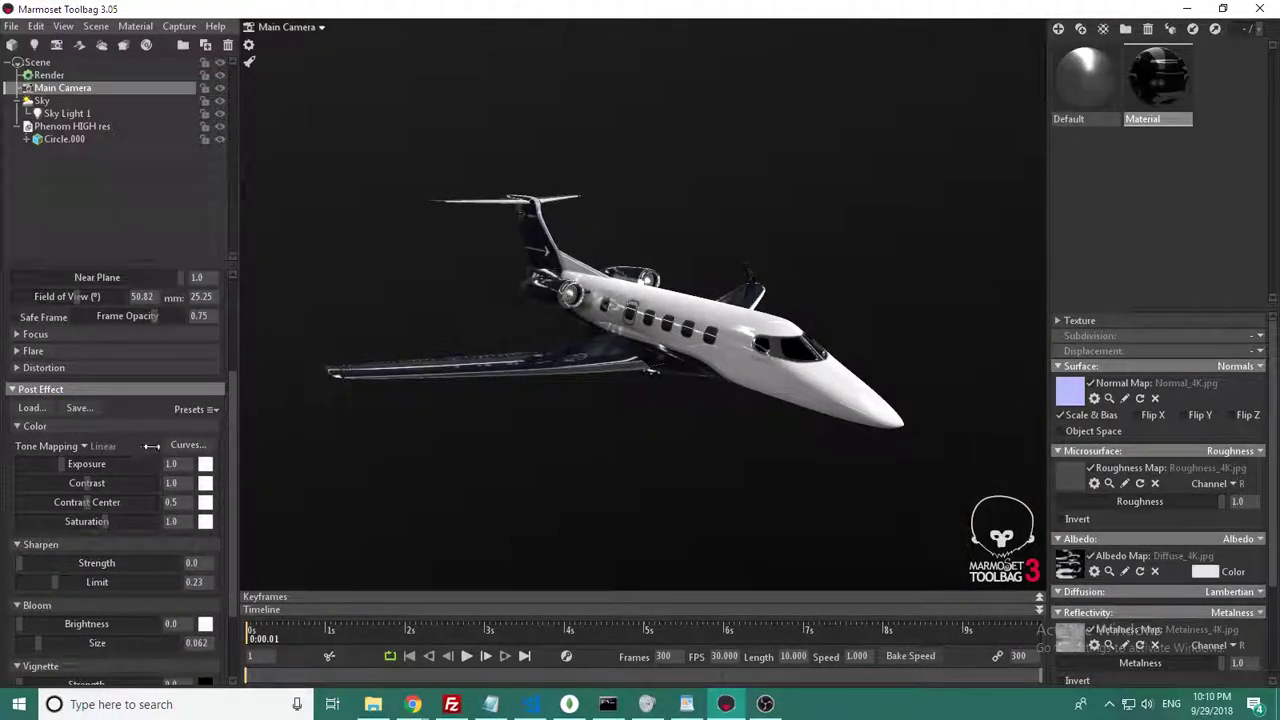
scroll(150, 444, "down", 1)
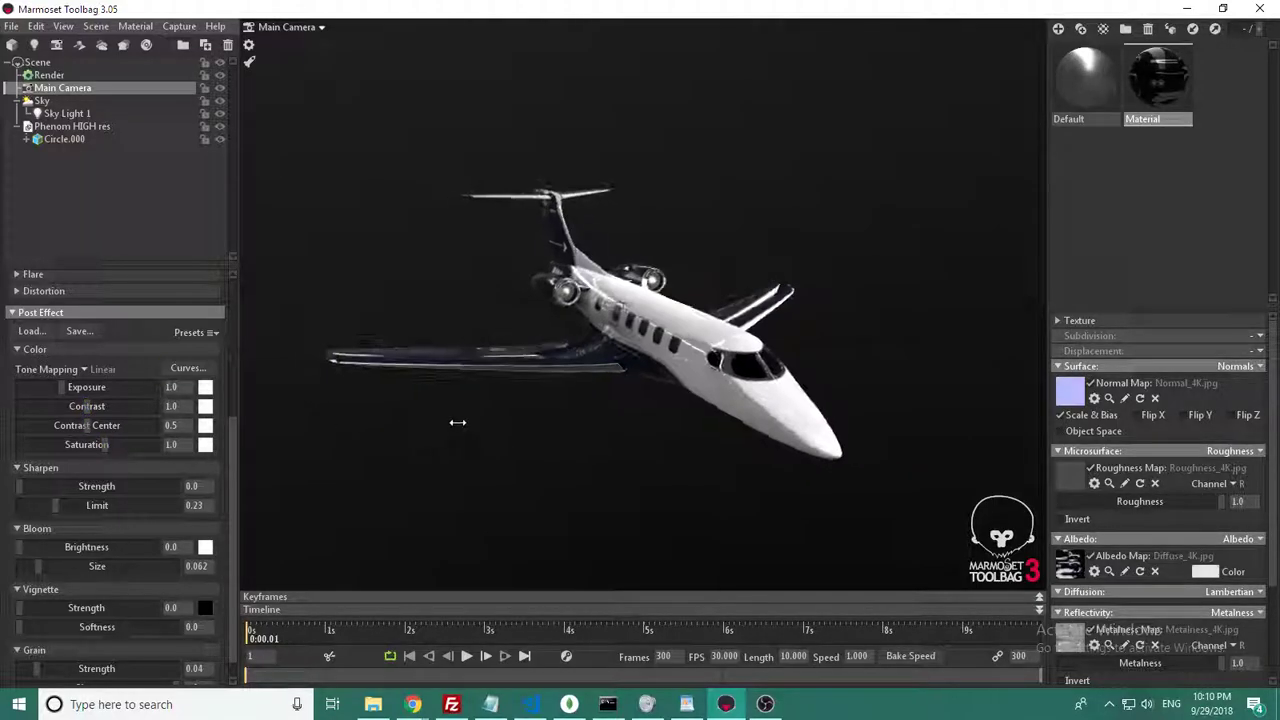
left_click_drag(62, 387, 94, 406)
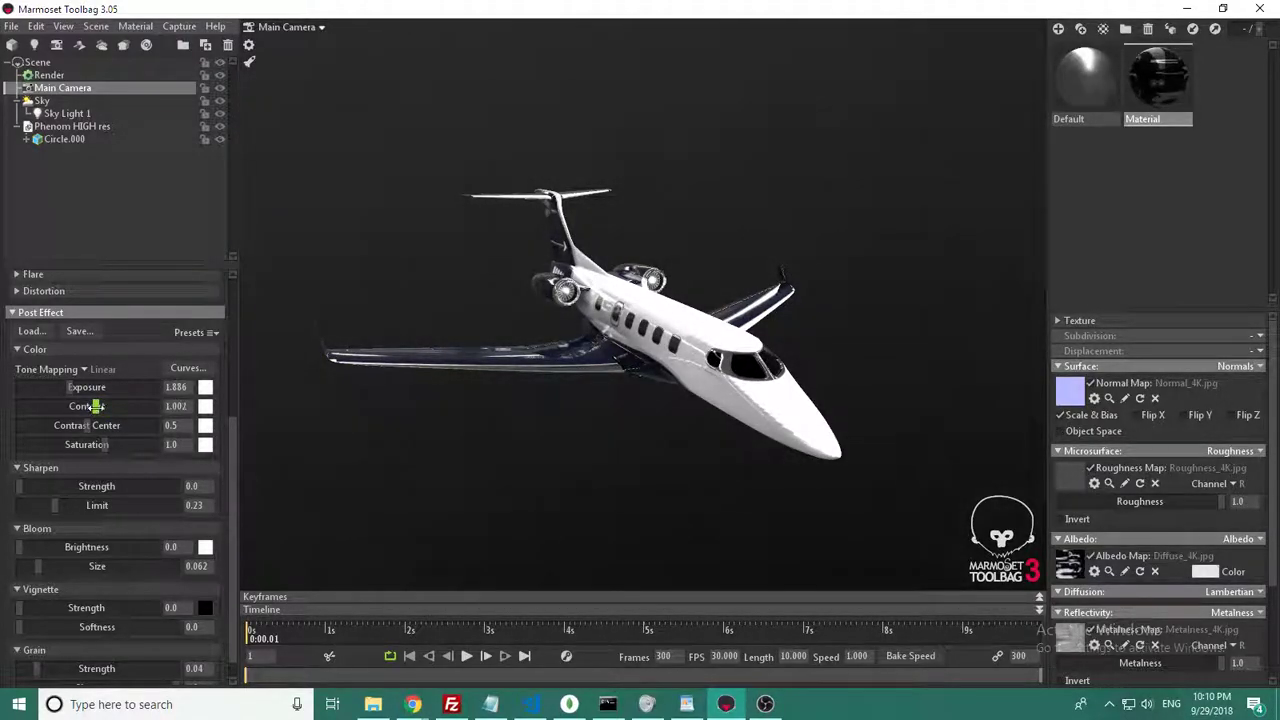
left_click_drag(125, 450, 127, 450)
mouse_move(530, 432)
left_mouse_down()
mouse_move(700, 440)
mouse_move(545, 440)
left_mouse_up()
scroll(708, 463, "up", 3)
left_click_drag(708, 463, 653, 467)
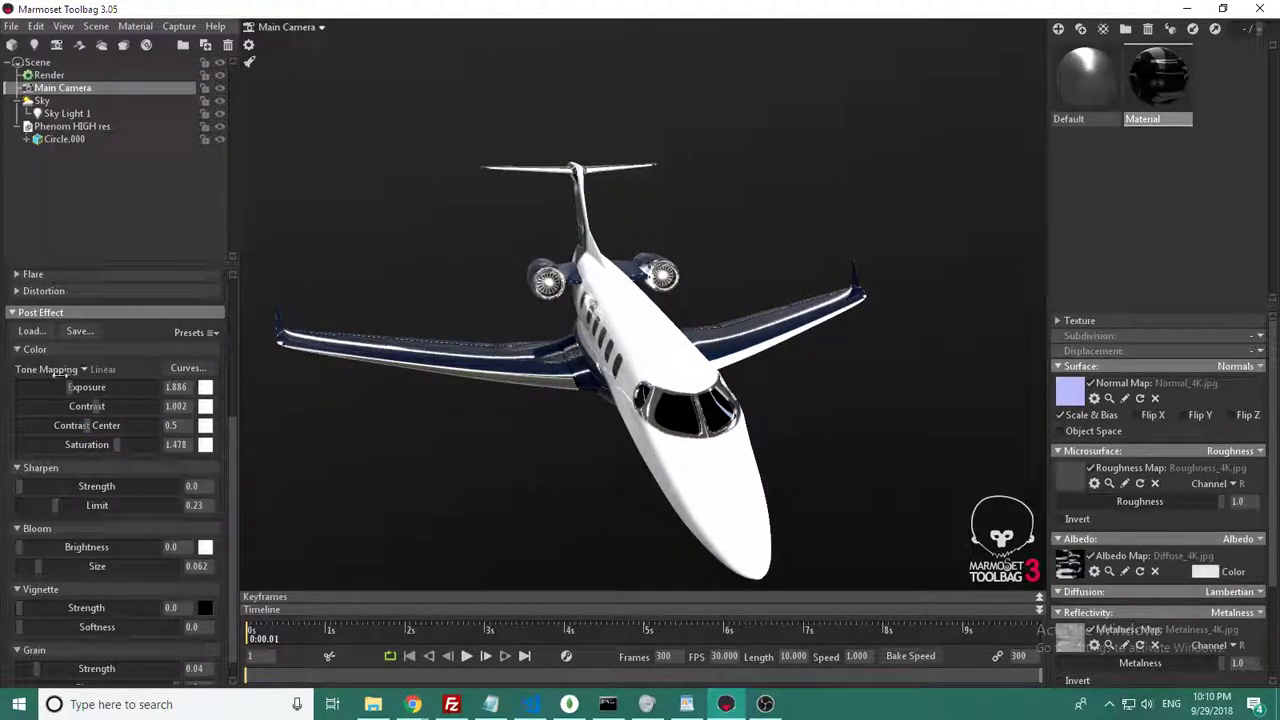
Step: Try camera exposures up to about 13.47, then bring the exposure down to about 1.769
left_click_drag(67, 387, 59, 387)
left_click_drag(435, 408, 422, 467)
left_click_drag(60, 387, 102, 387)
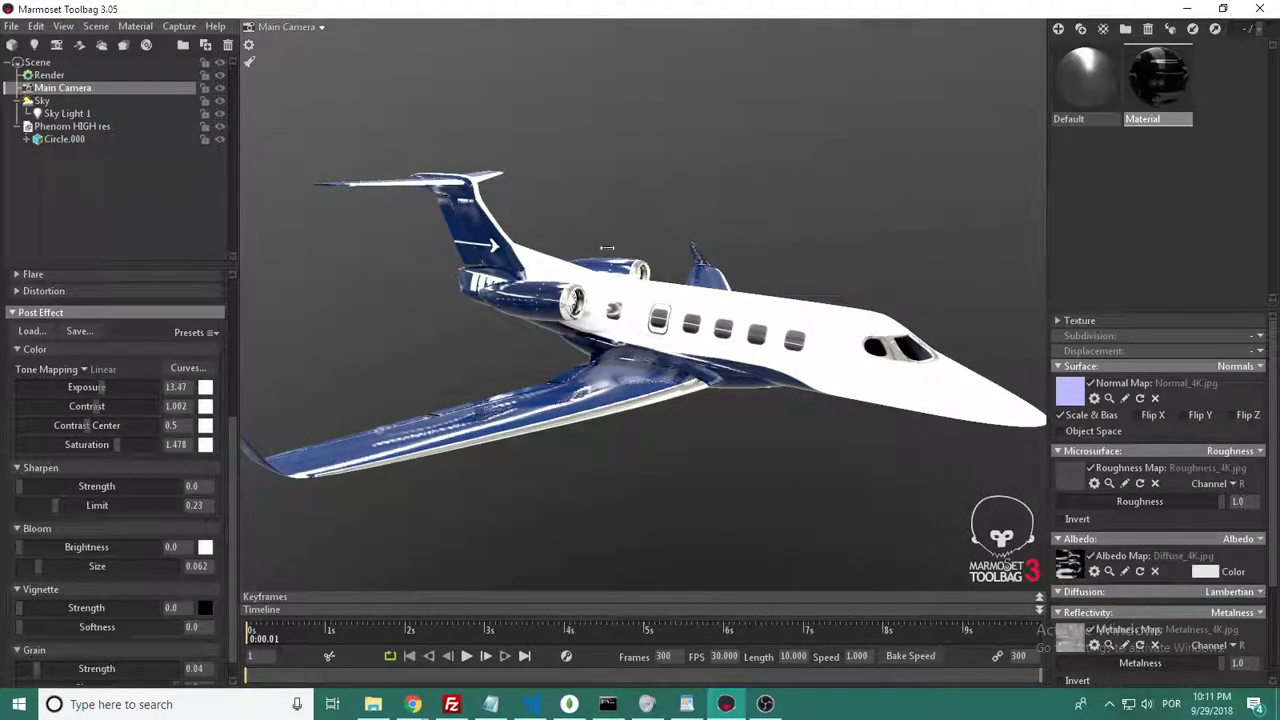
left_click_drag(620, 430, 510, 465)
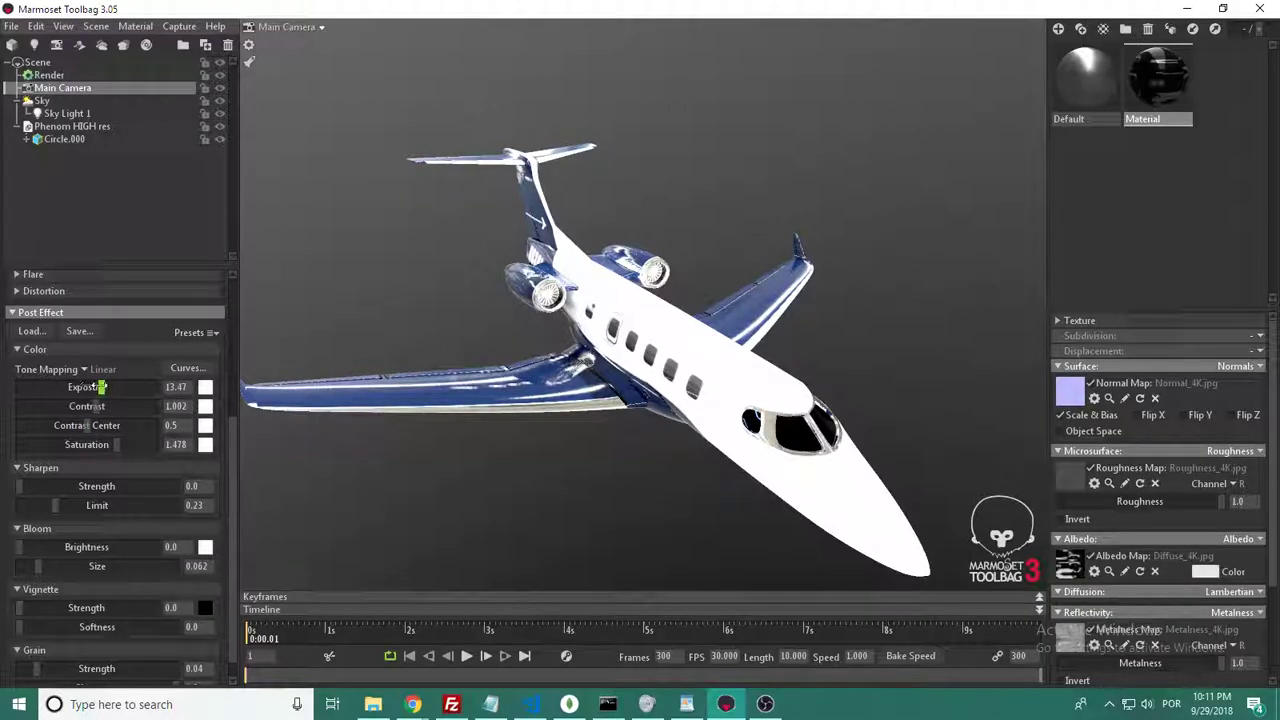
left_click_drag(102, 387, 87, 387)
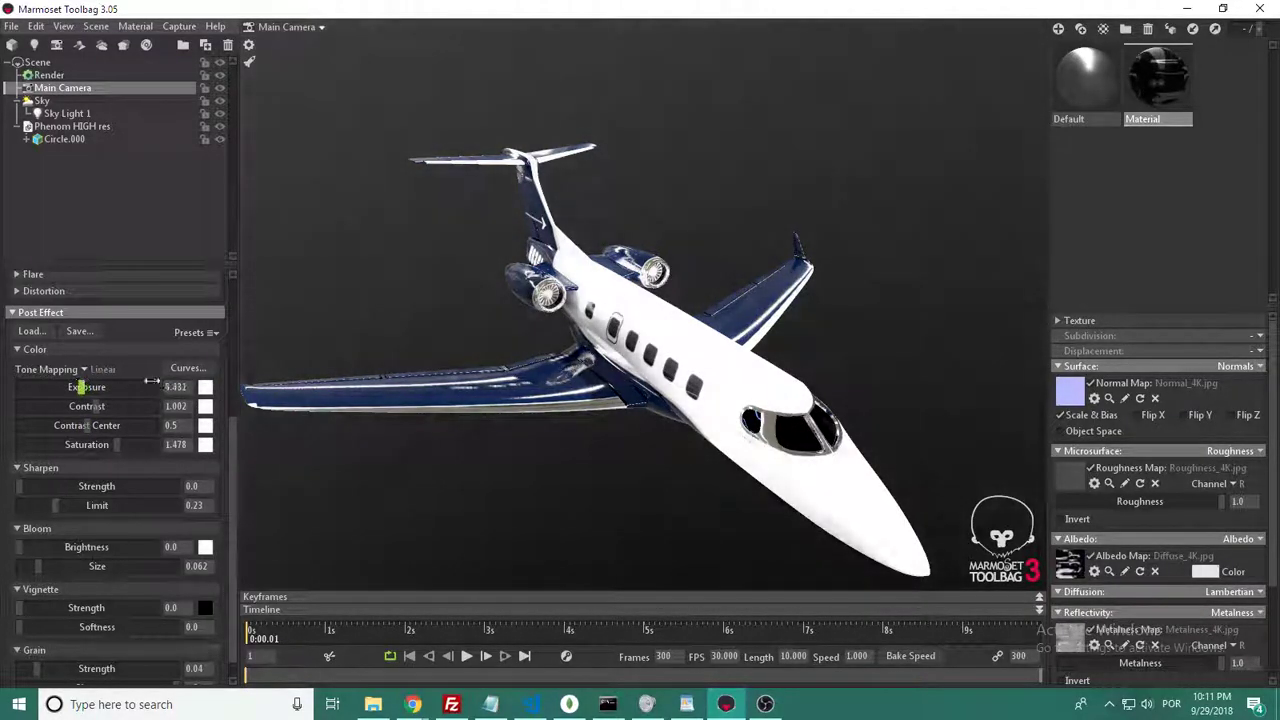
left_click_drag(87, 387, 70, 388)
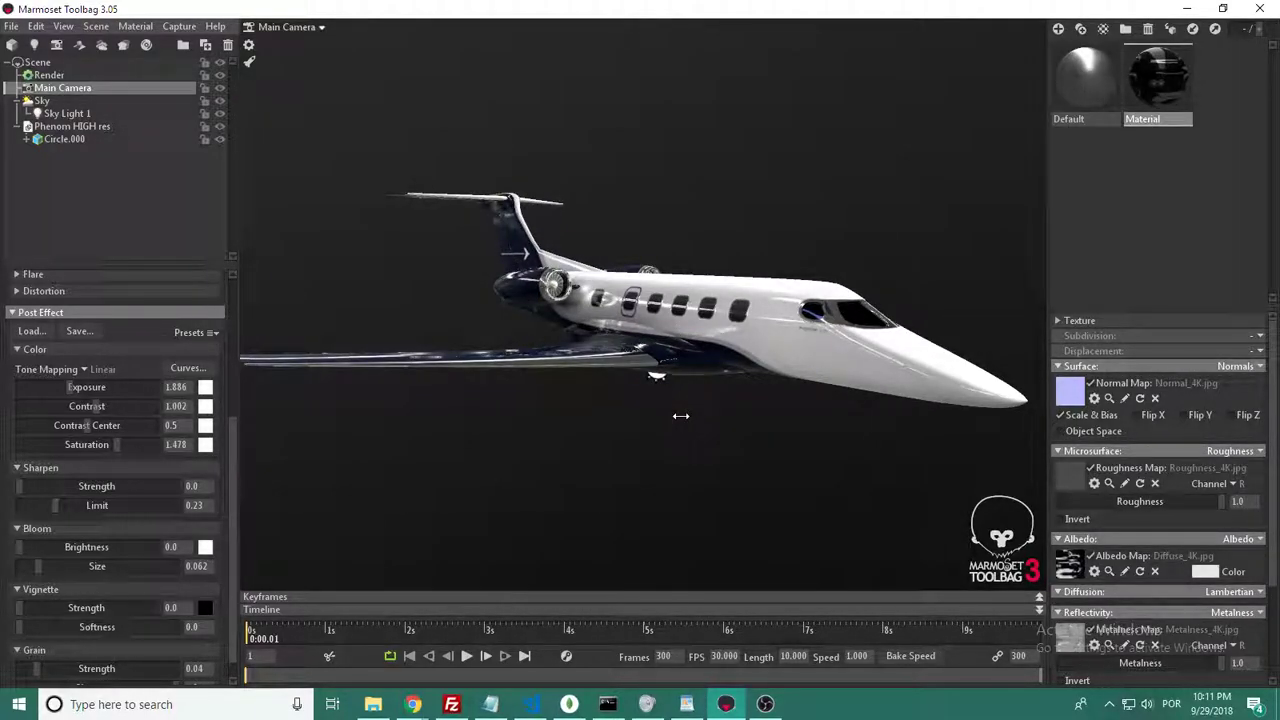
mouse_move(55, 397)
left_mouse_down()
mouse_move(105, 388)
mouse_move(65, 388)
left_mouse_up()
Step: Fine-tune the Sky object's light brightness and review the Sky Light 1 and Render settings
left_click(80, 101)
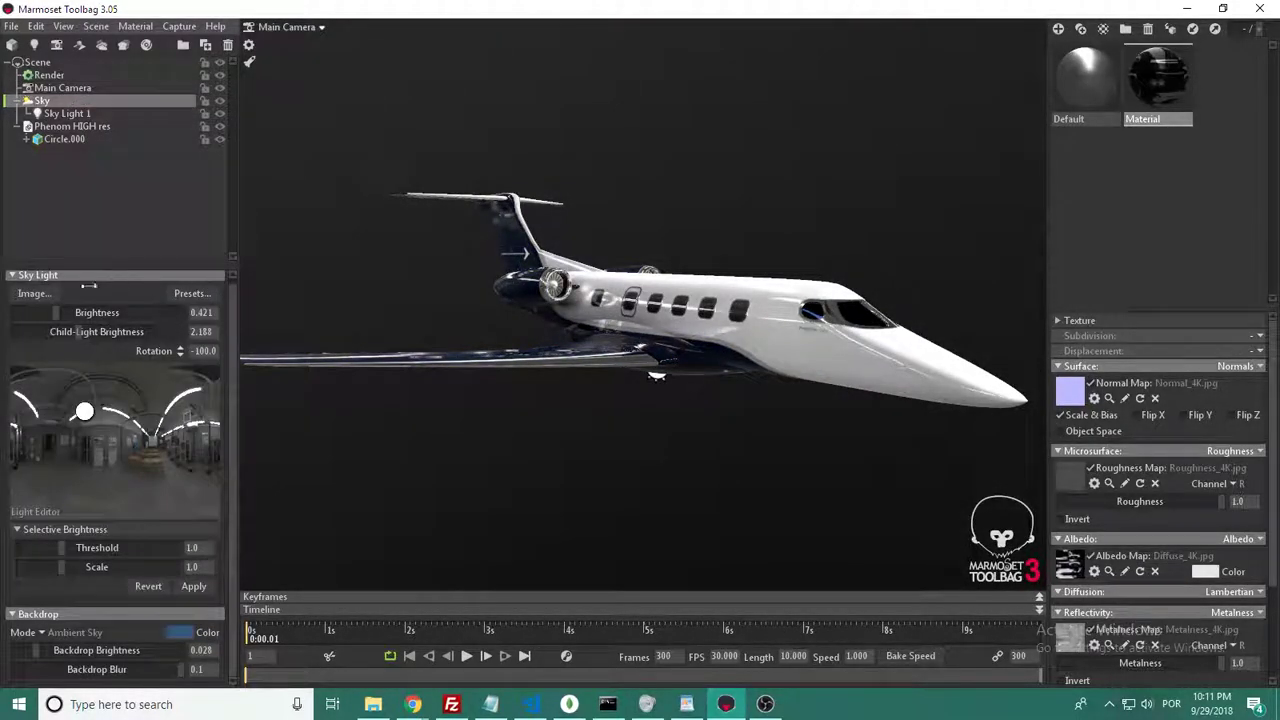
left_click_drag(70, 313, 69, 347)
left_click(66, 113)
left_click_drag(838, 406, 784, 483, "alt")
left_click(62, 88)
left_click(48, 75)
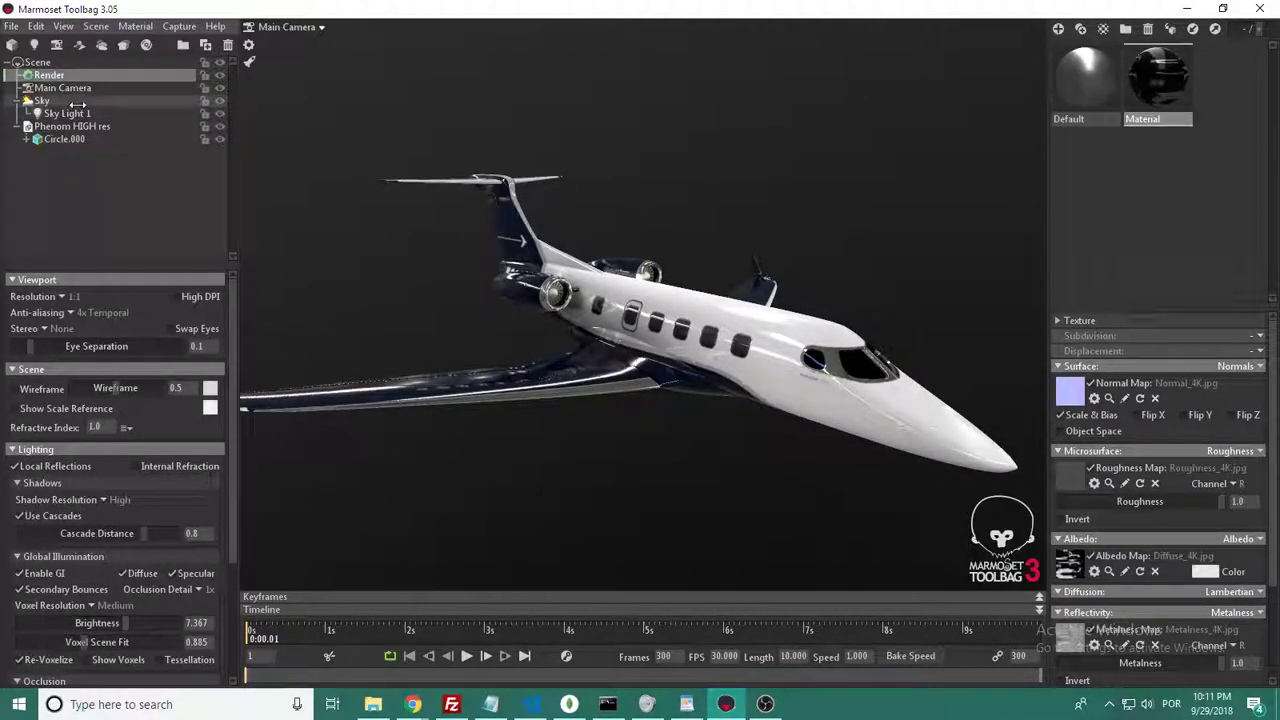
left_click(42, 100)
Step: Set the Main Camera's exposure to about 2.137, contrast to 1.005, contrast center to 0.552 and saturation to 1.406
left_click(62, 88)
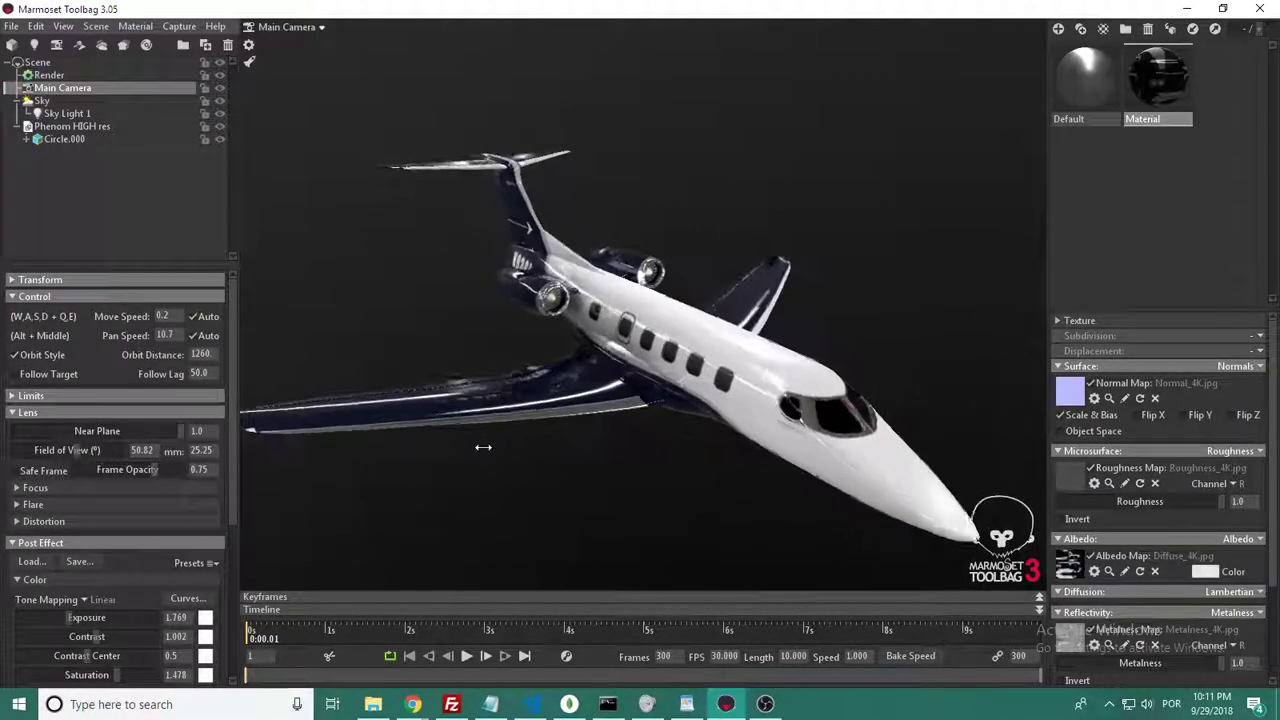
scroll(80, 470, "down", 3)
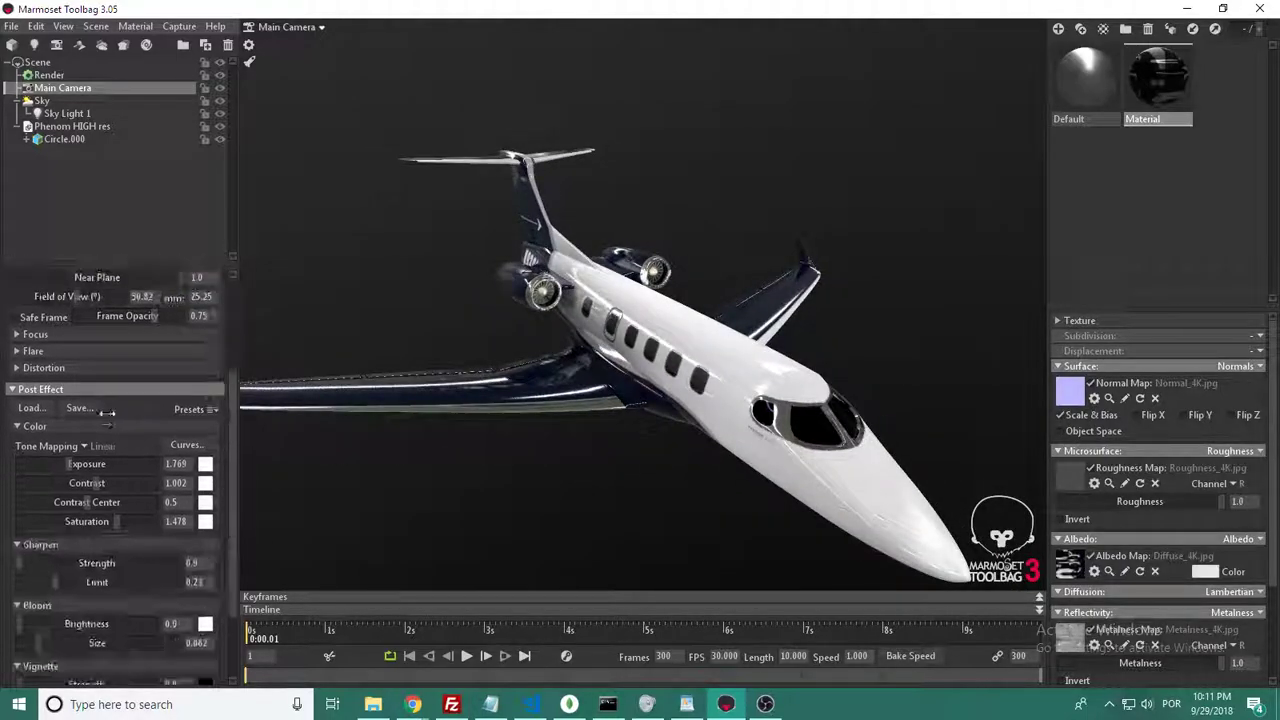
left_click_drag(70, 470, 501, 424)
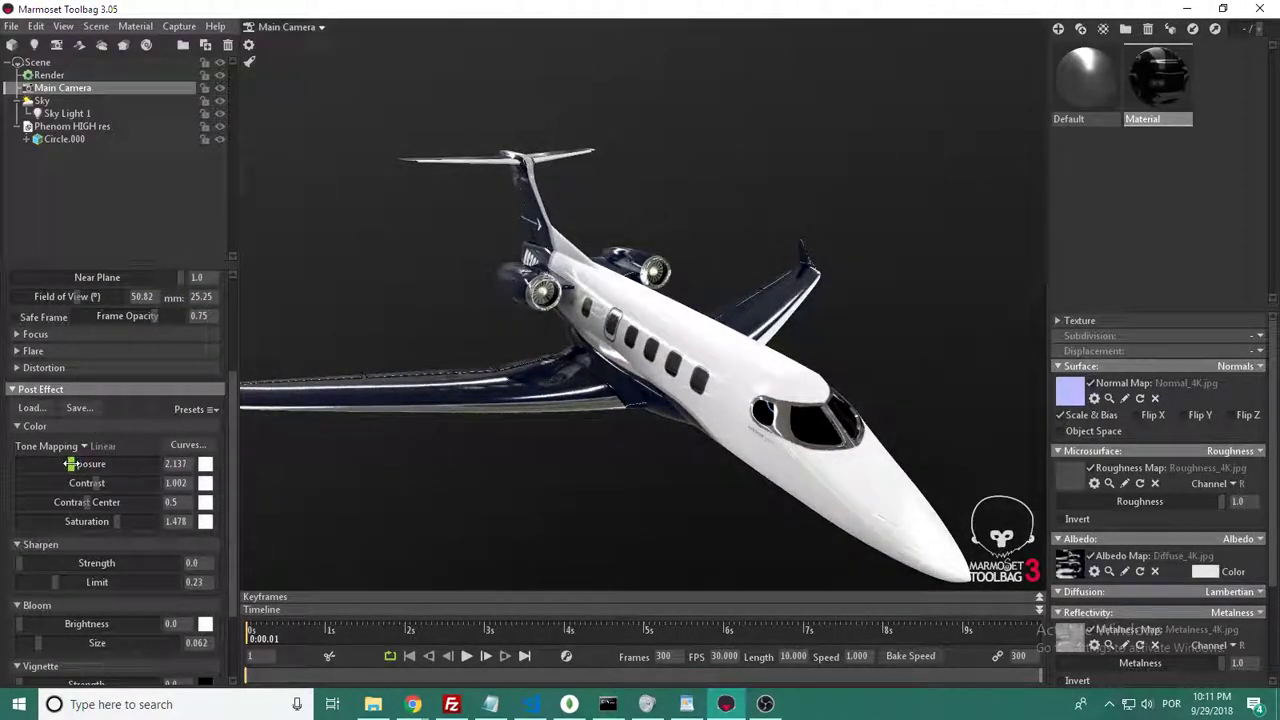
left_click_drag(90, 483, 390, 432)
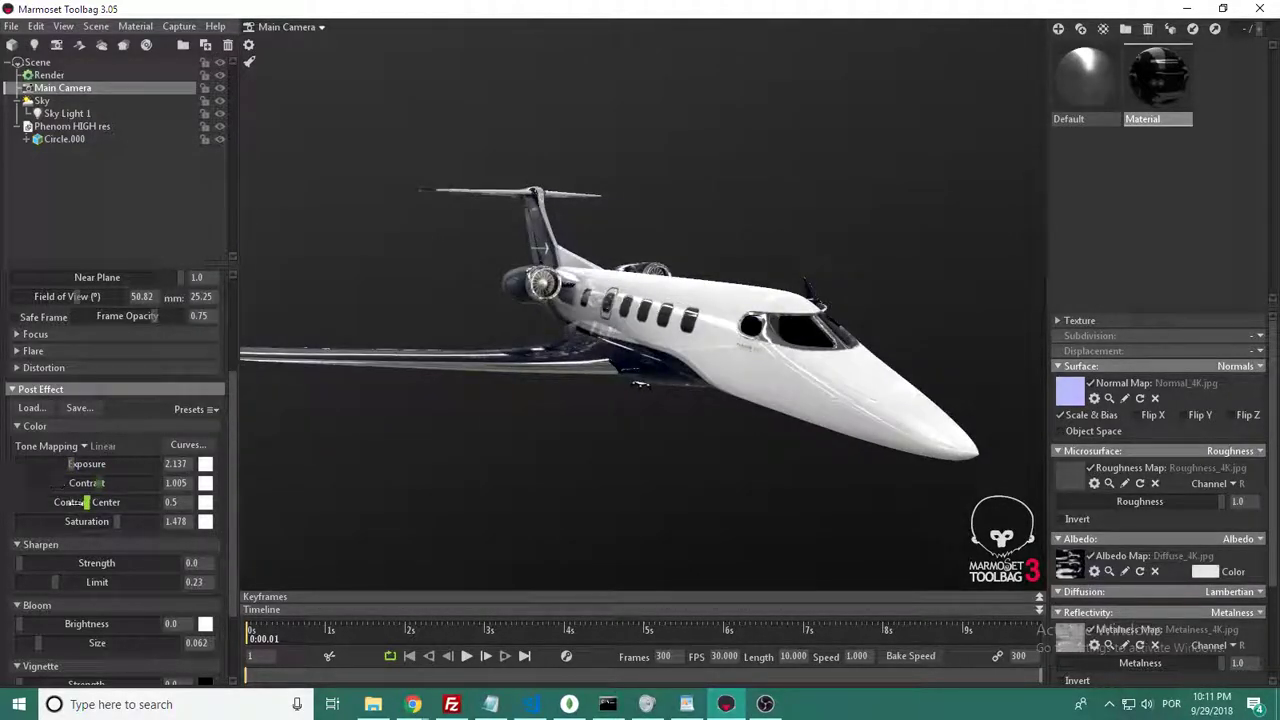
left_click_drag(87, 502, 496, 411)
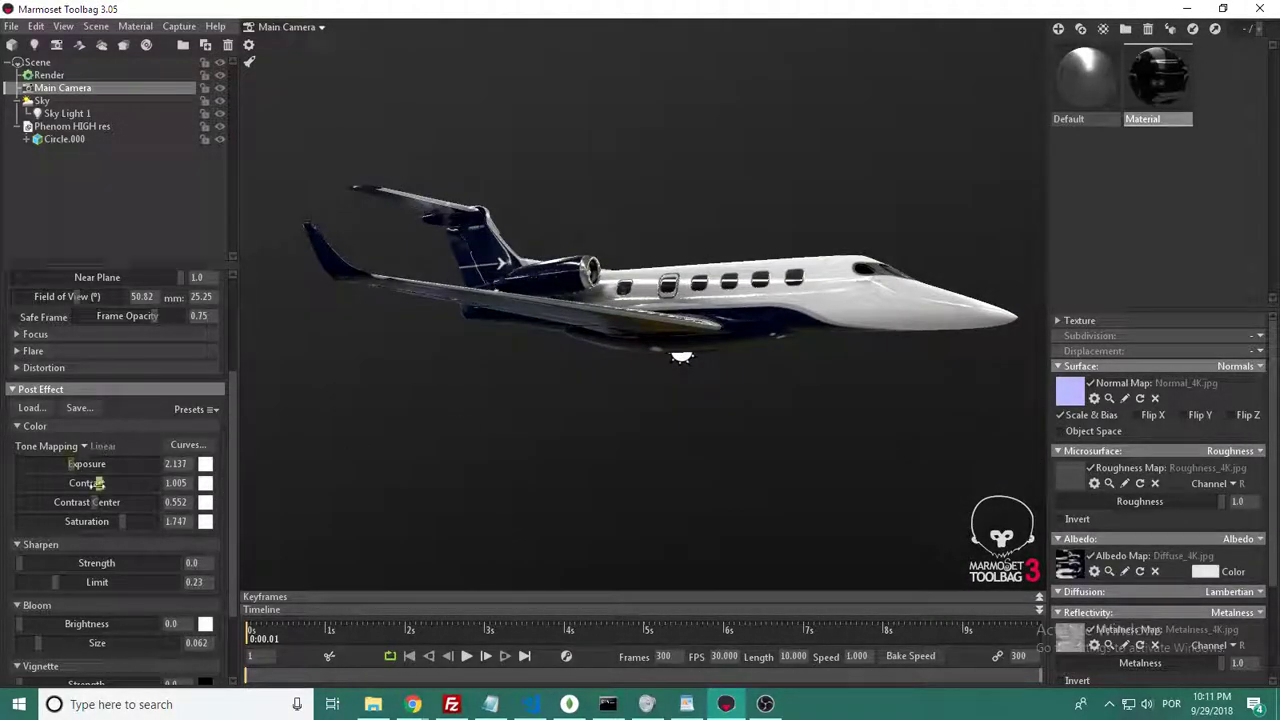
left_click_drag(650, 364, 597, 439)
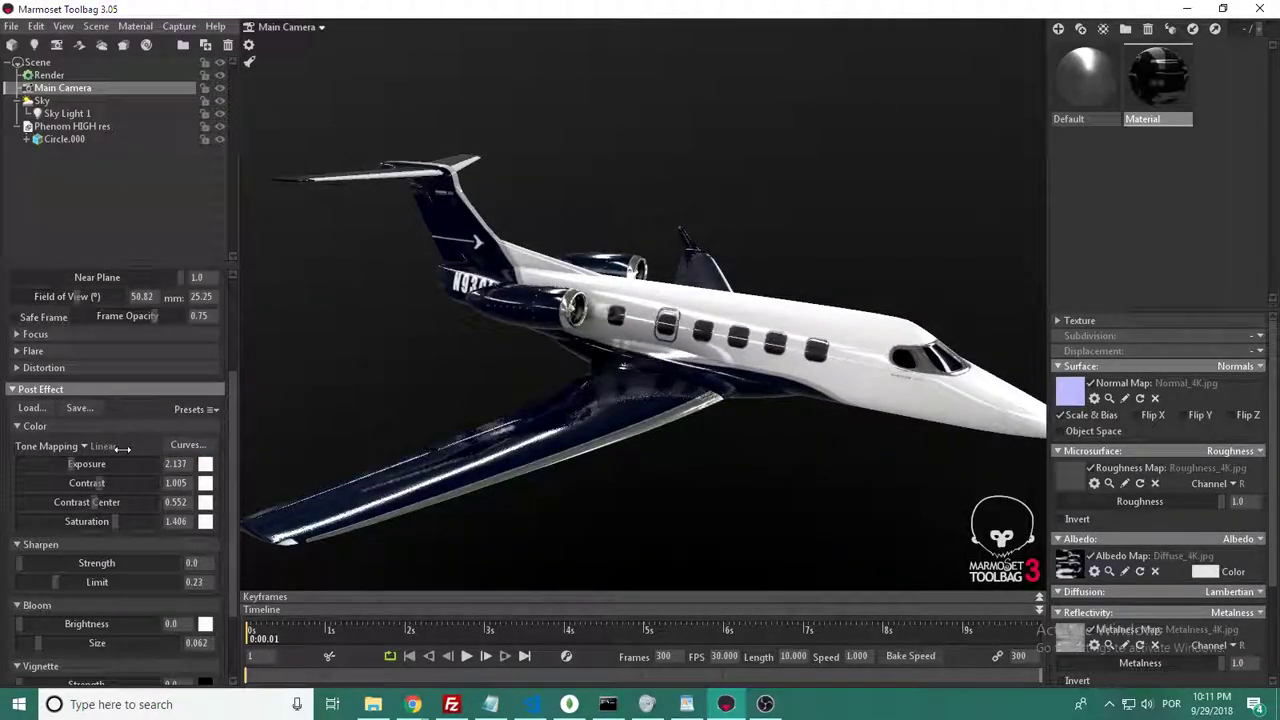
Step: Set the camera's post-effect sharpen strength to about 0.018 and check the aircraft from another angle
scroll(122, 447, "down", 3)
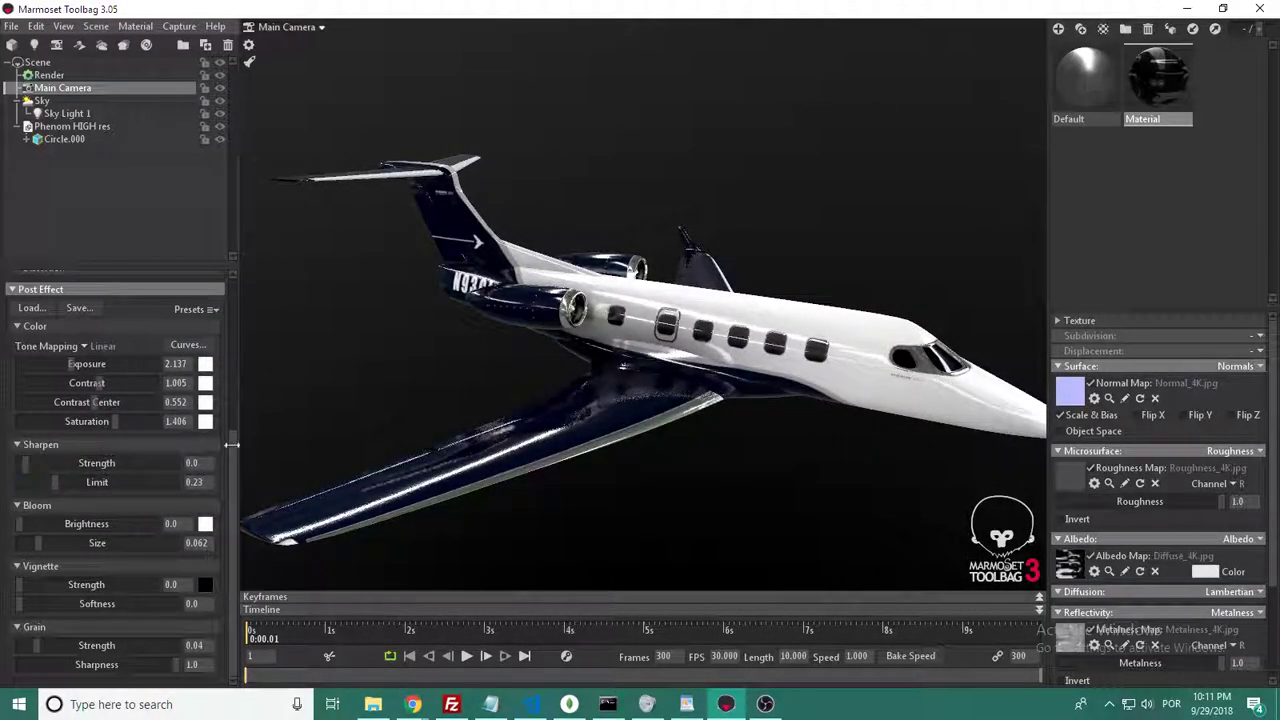
left_click_drag(490, 415, 319, 479)
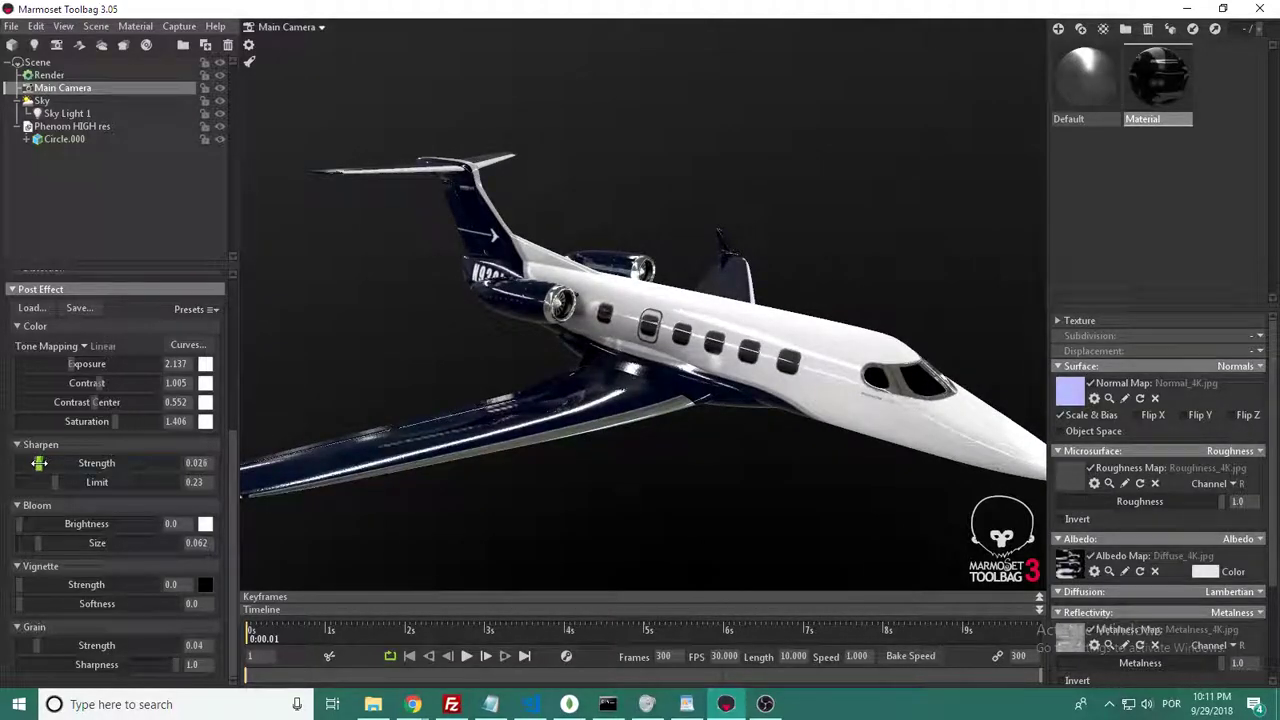
left_click_drag(725, 405, 510, 411)
scroll(91, 402, "up", 1)
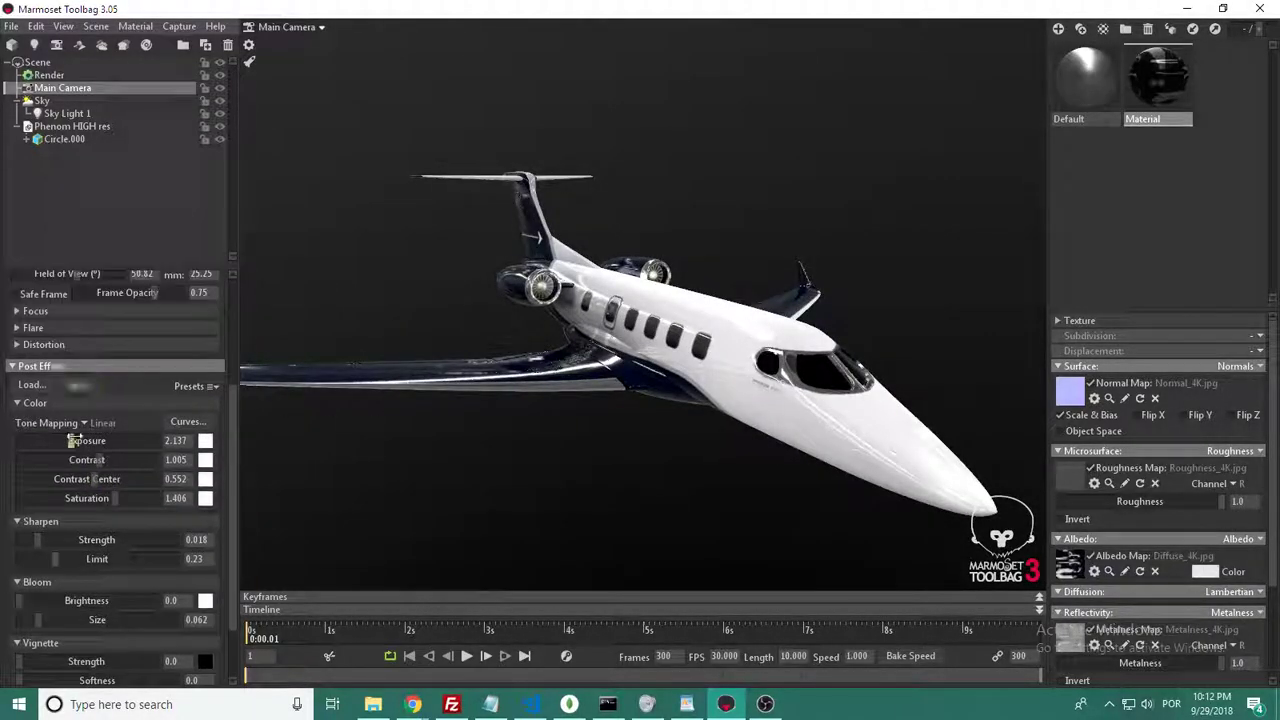
Step: Try lower exposures on the Main Camera, then set the exposure to about 1.769
left_click_drag(70, 441, 64, 441)
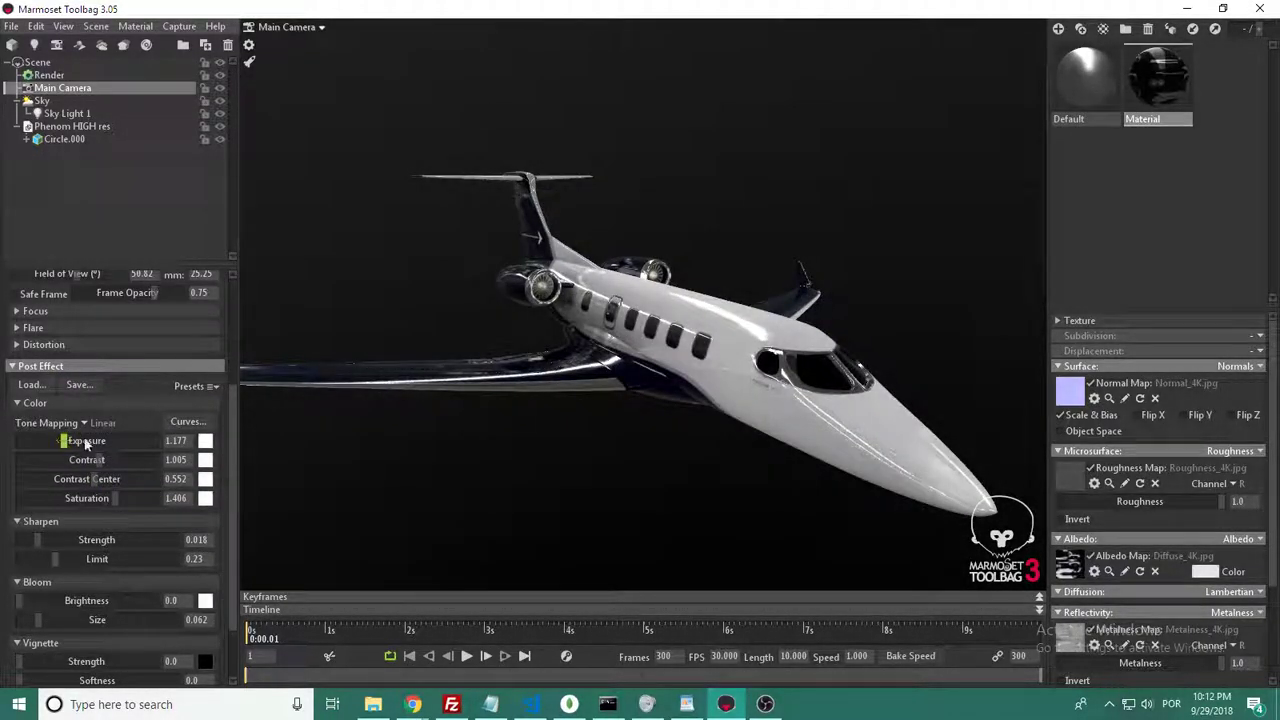
left_click_drag(592, 468, 450, 457)
left_click_drag(64, 440, 70, 441)
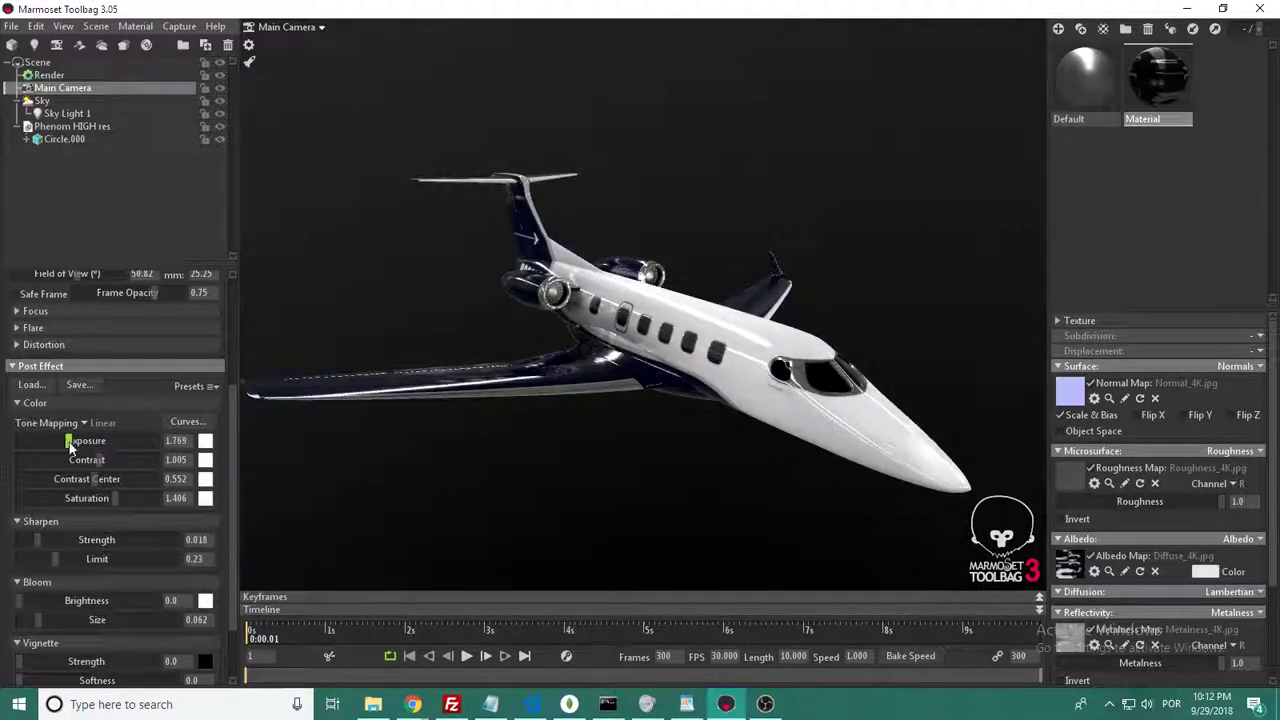
Step: Set the camera's vignette strength to about 0.127, vignette softness to 0.936 and grain strength to 0.013
scroll(95, 478, "down", 2)
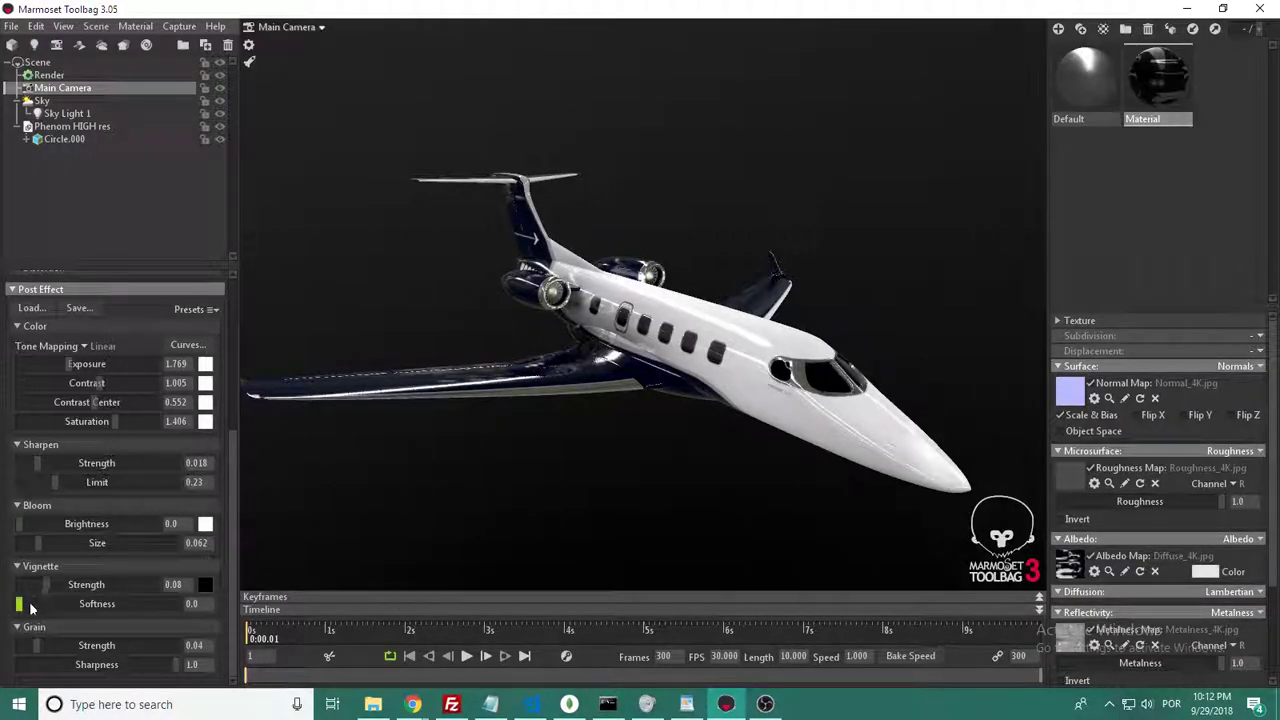
left_click_drag(84, 588, 55, 586)
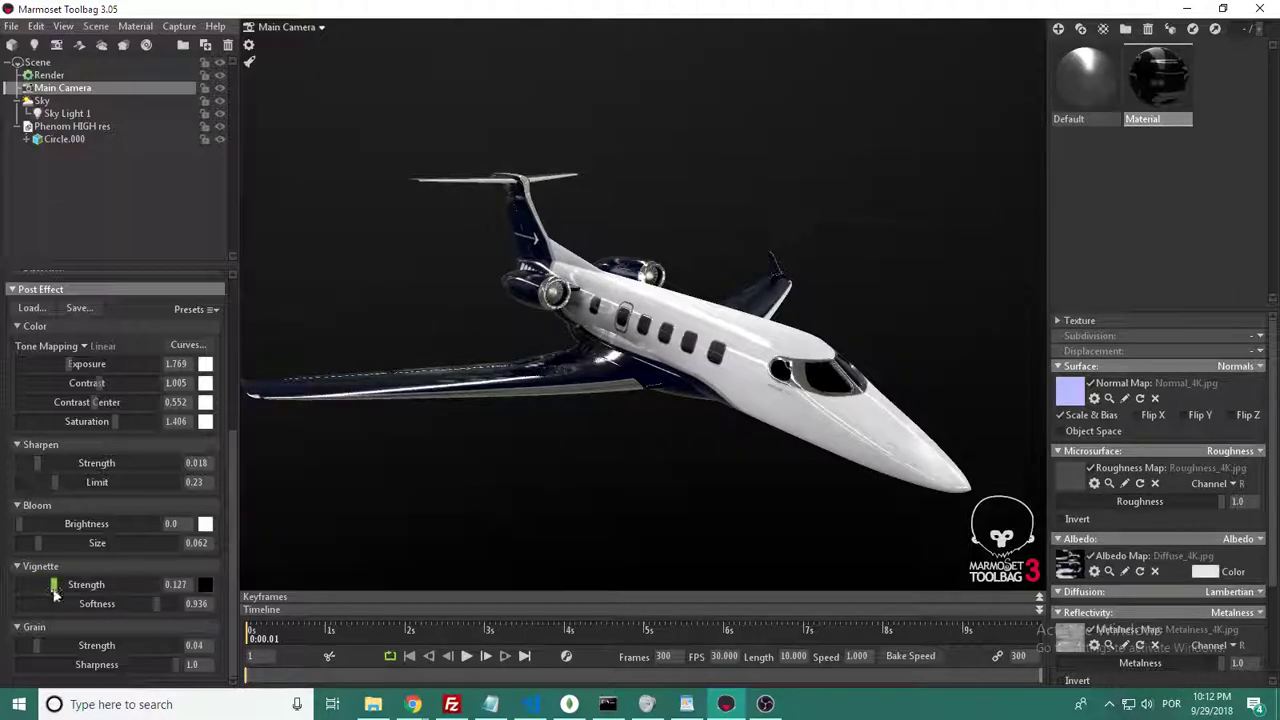
mouse_move(470, 498)
left_mouse_down()
mouse_move(387, 463)
mouse_move(284, 486)
mouse_move(529, 489)
mouse_move(470, 520)
left_mouse_up()
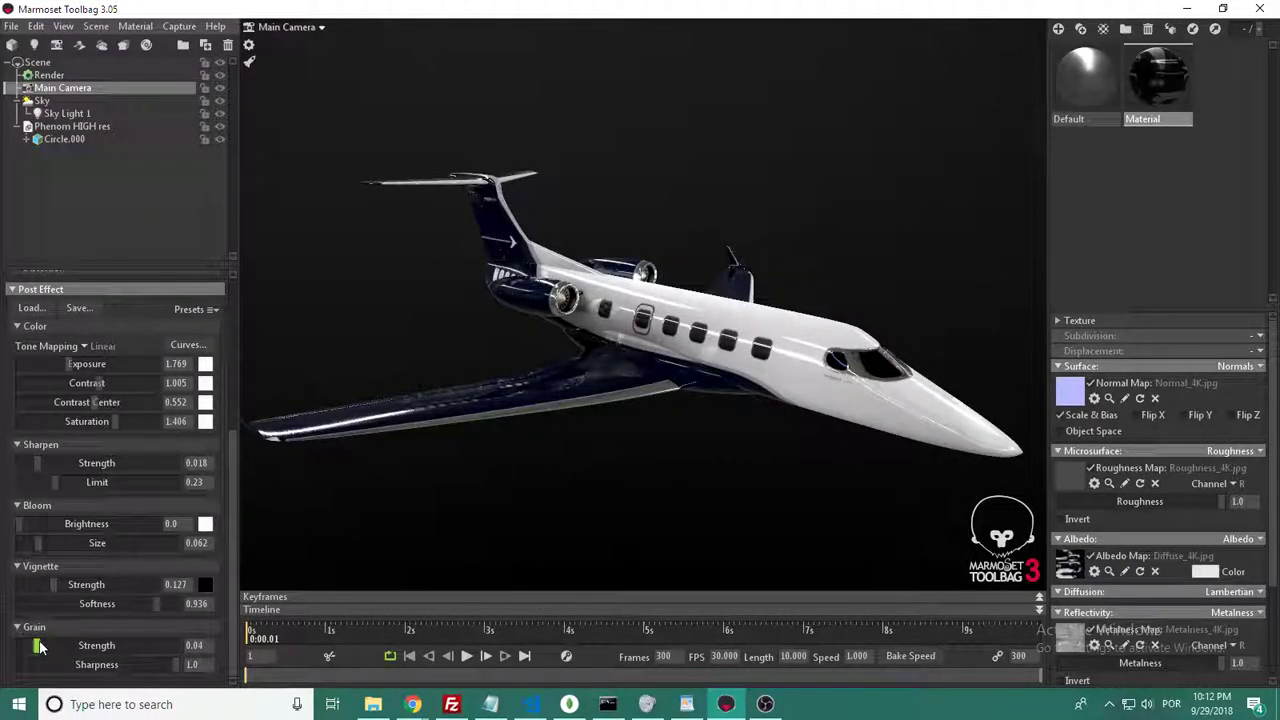
left_click_drag(77, 645, 75, 628)
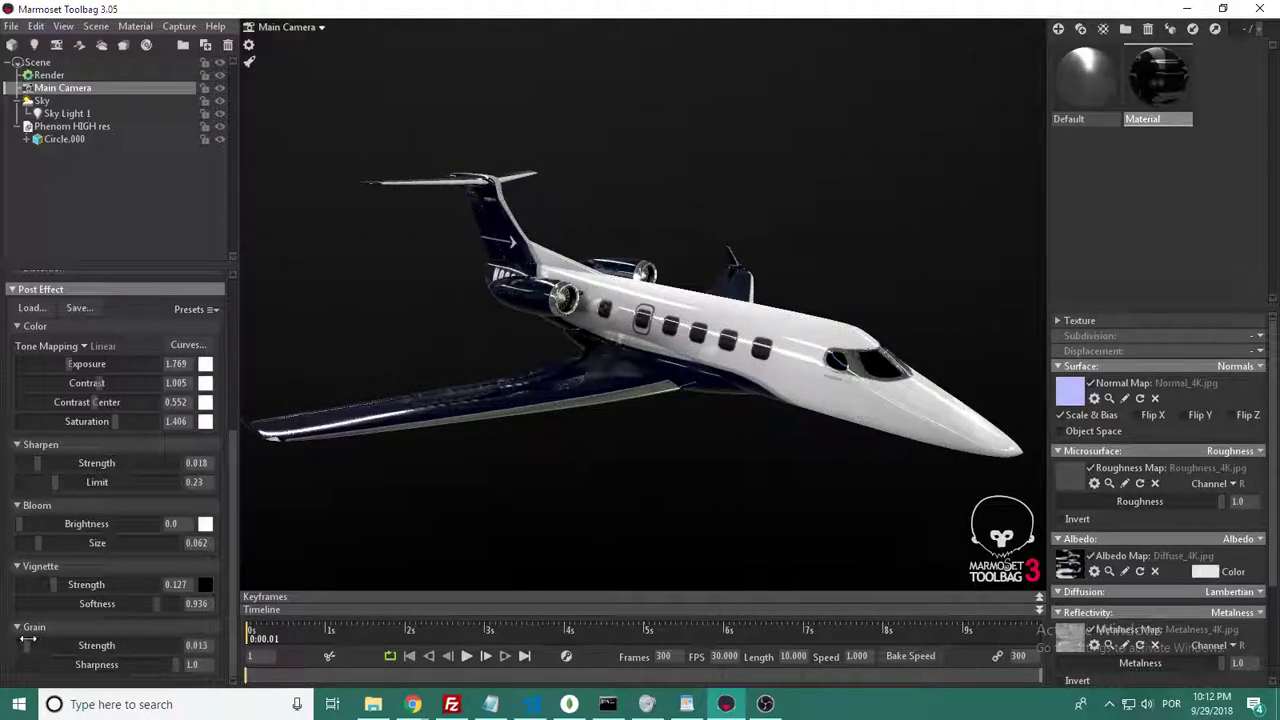
left_click_drag(597, 438, 412, 441)
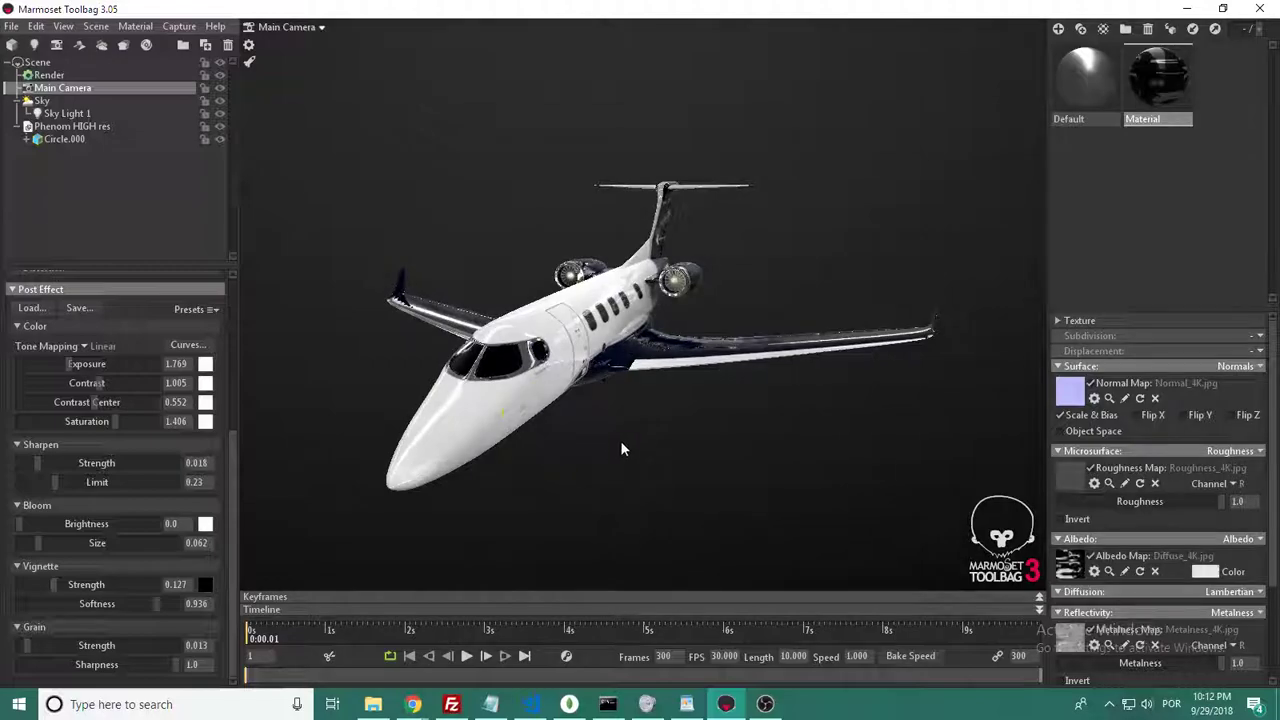
left_click_drag(530, 455, 657, 471)
Step: Try a lens flare strength of 10.0 on the Main Camera, then remove the flare again
scroll(136, 442, "up", 3)
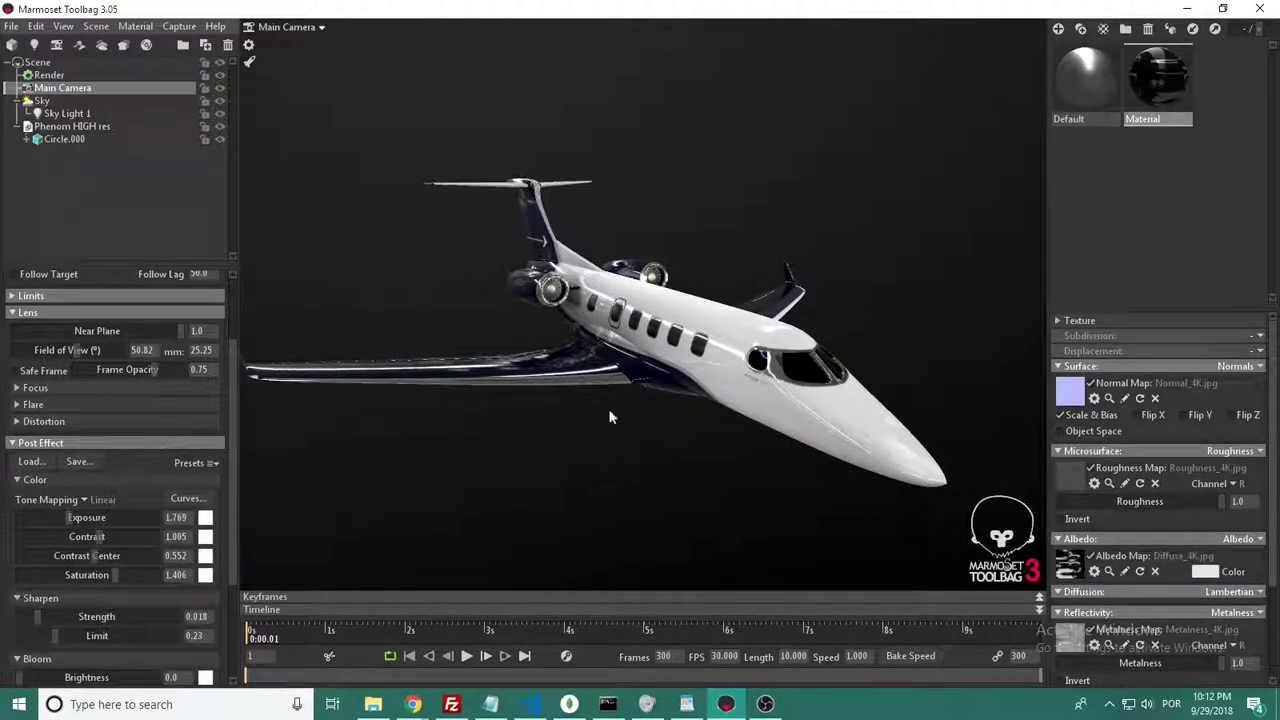
scroll(166, 392, "up", 2)
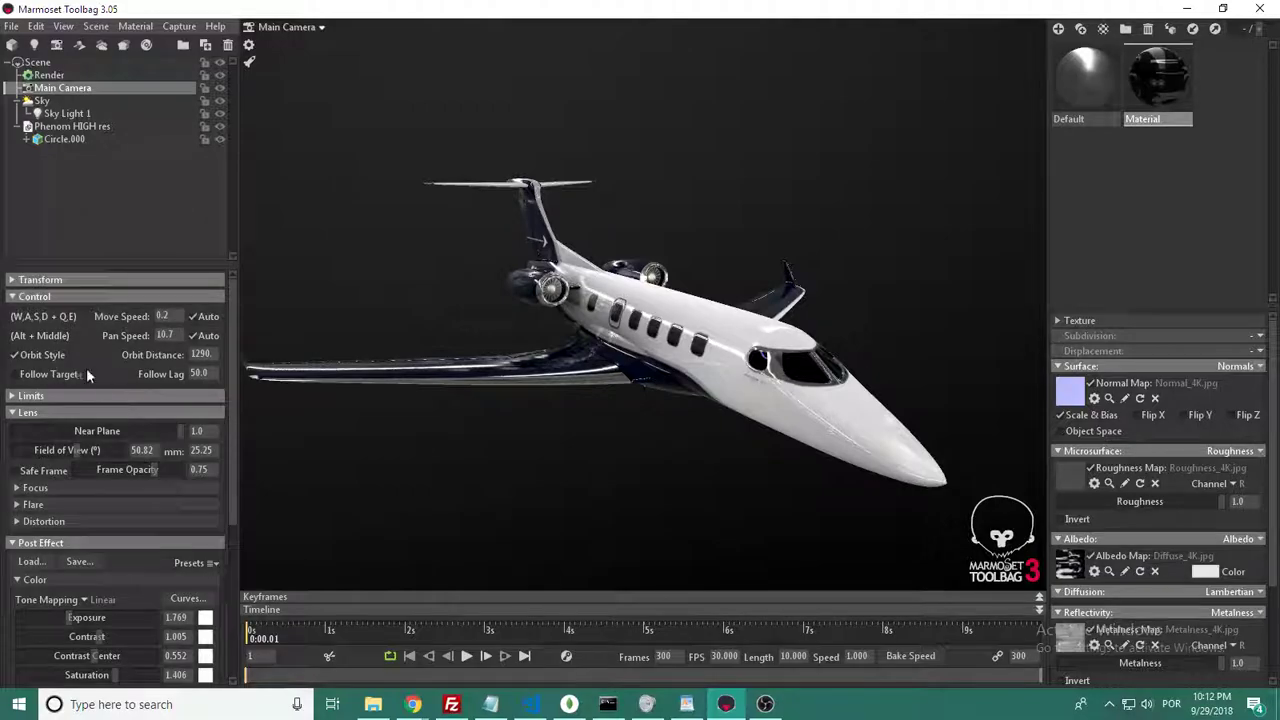
left_click(34, 489)
left_click(20, 488)
left_click(20, 506)
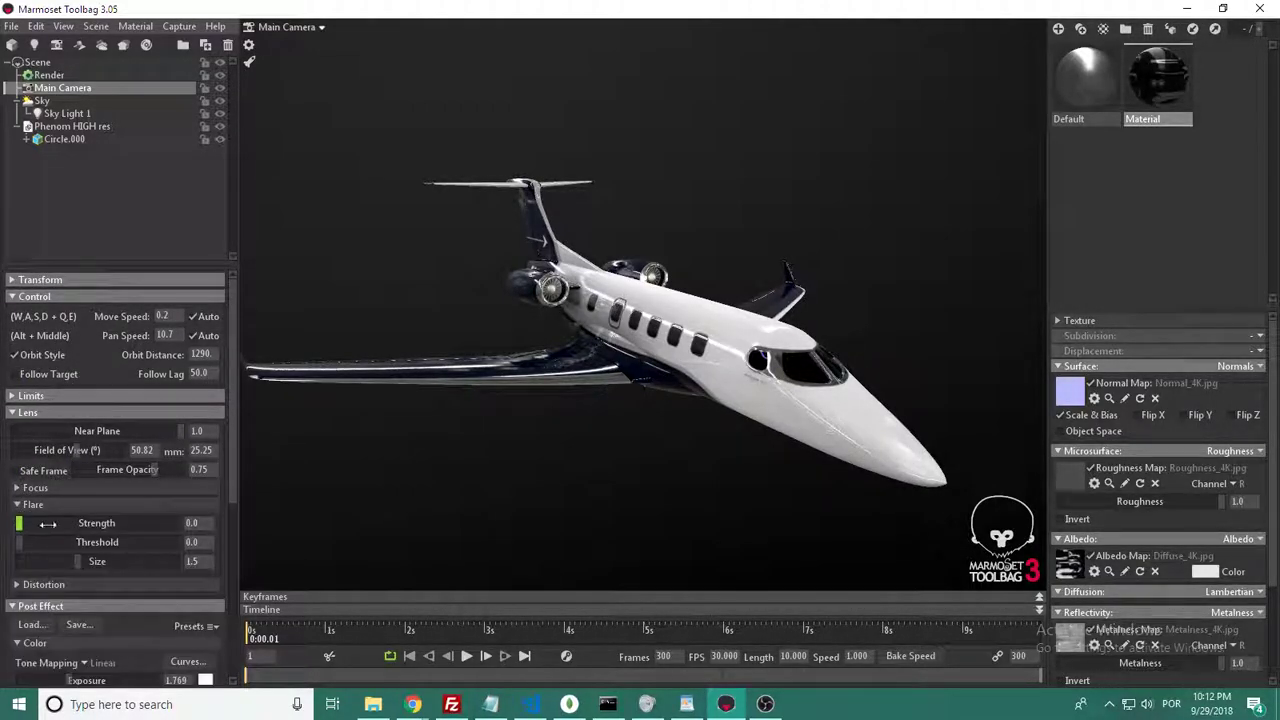
left_click_drag(48, 523, 192, 522)
left_click_drag(400, 522, 449, 502, "alt")
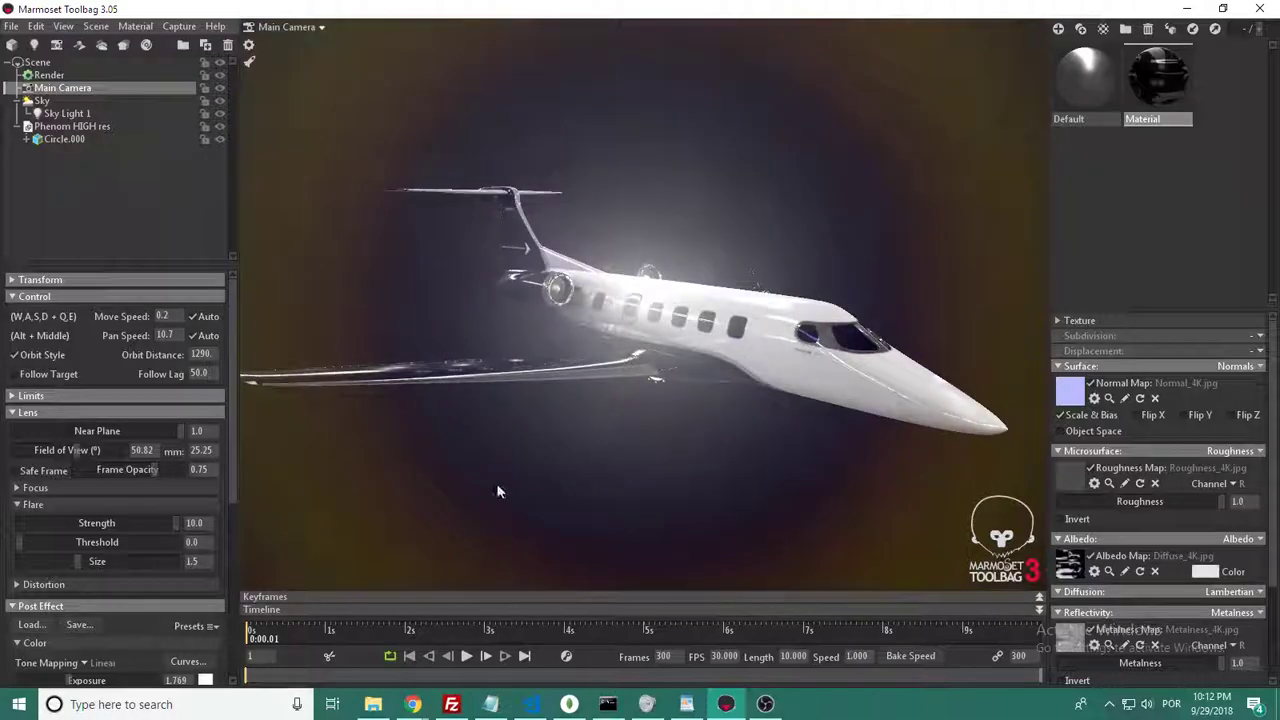
left_click_drag(155, 517, 45, 523)
left_click(30, 505)
scroll(100, 480, "down", 3)
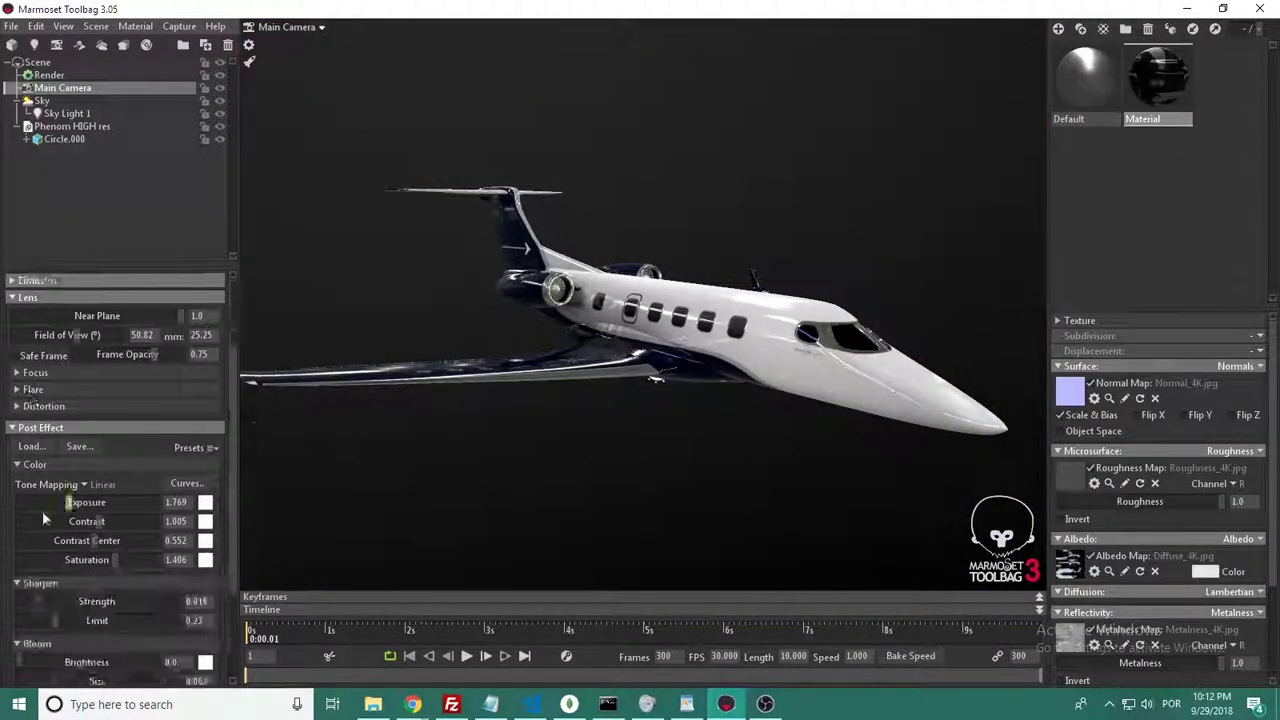
Step: Set the camera's saturation to about 2.639 and check the aircraft from several angles with the interface hidden
left_click_drag(420, 470, 562, 389)
key("ctrl+space")
left_click_drag(677, 400, 467, 577)
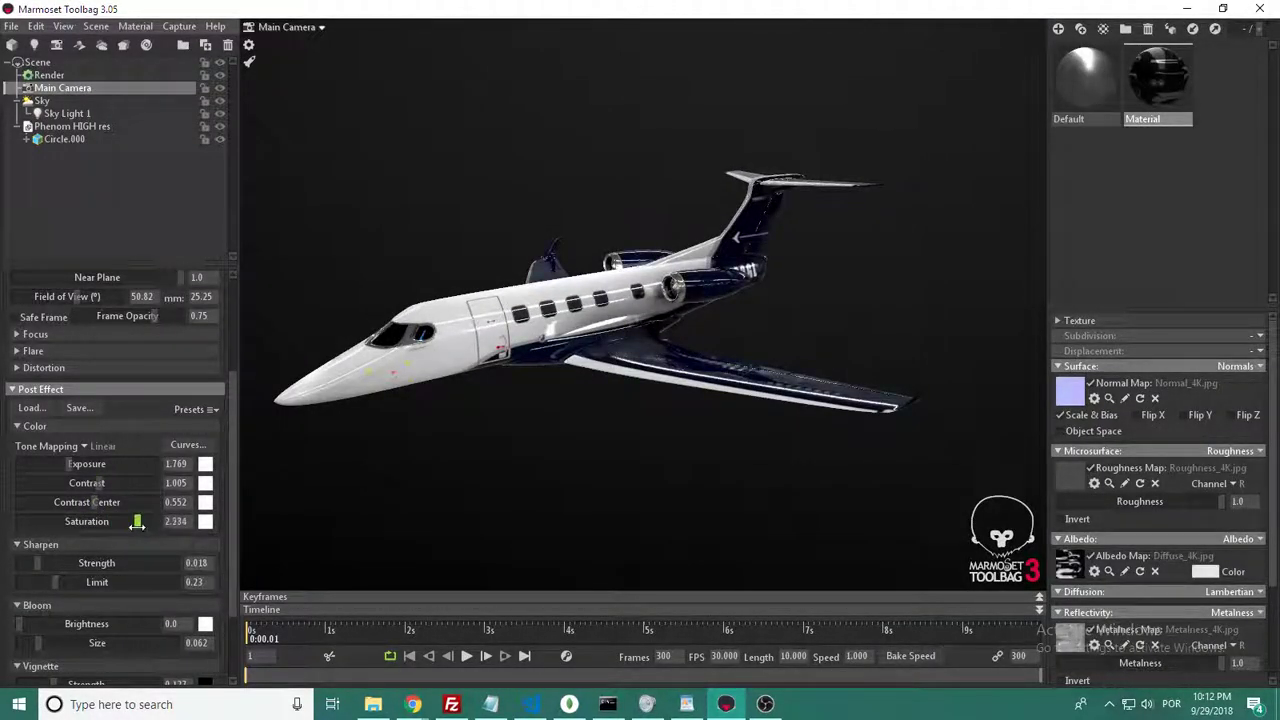
key("Tab")
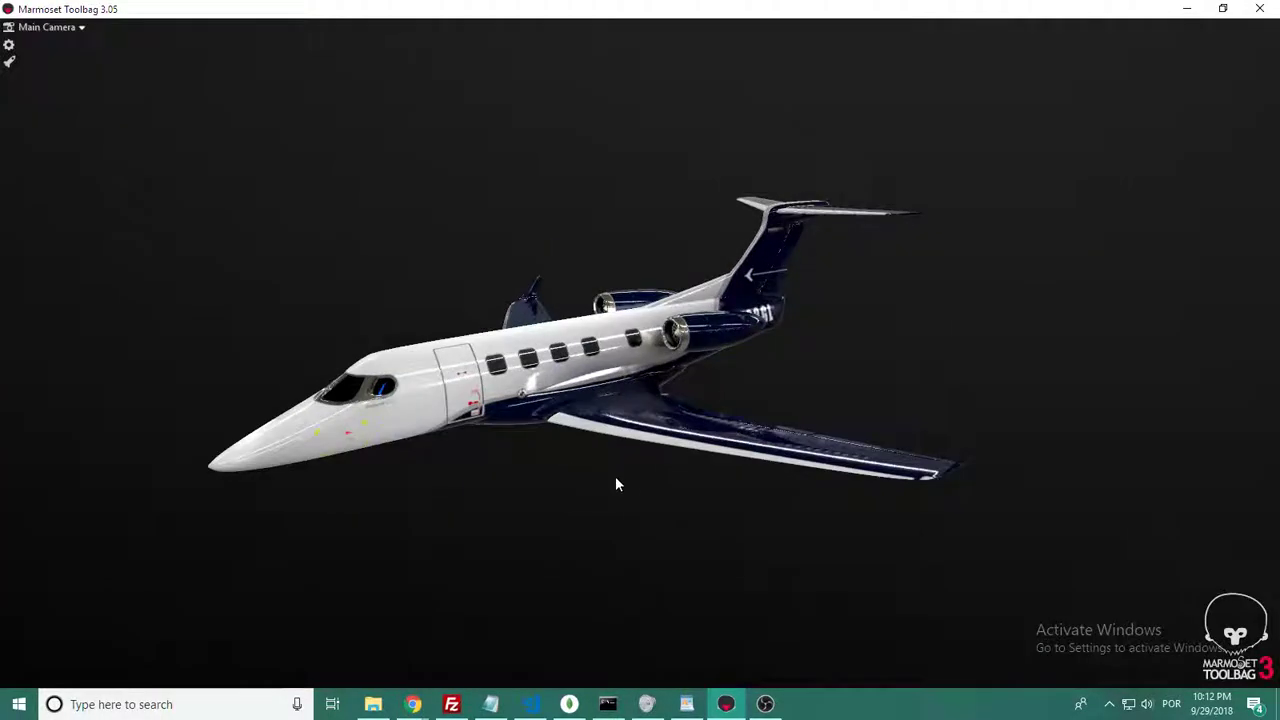
left_click_drag(623, 486, 804, 508)
key("Tab")
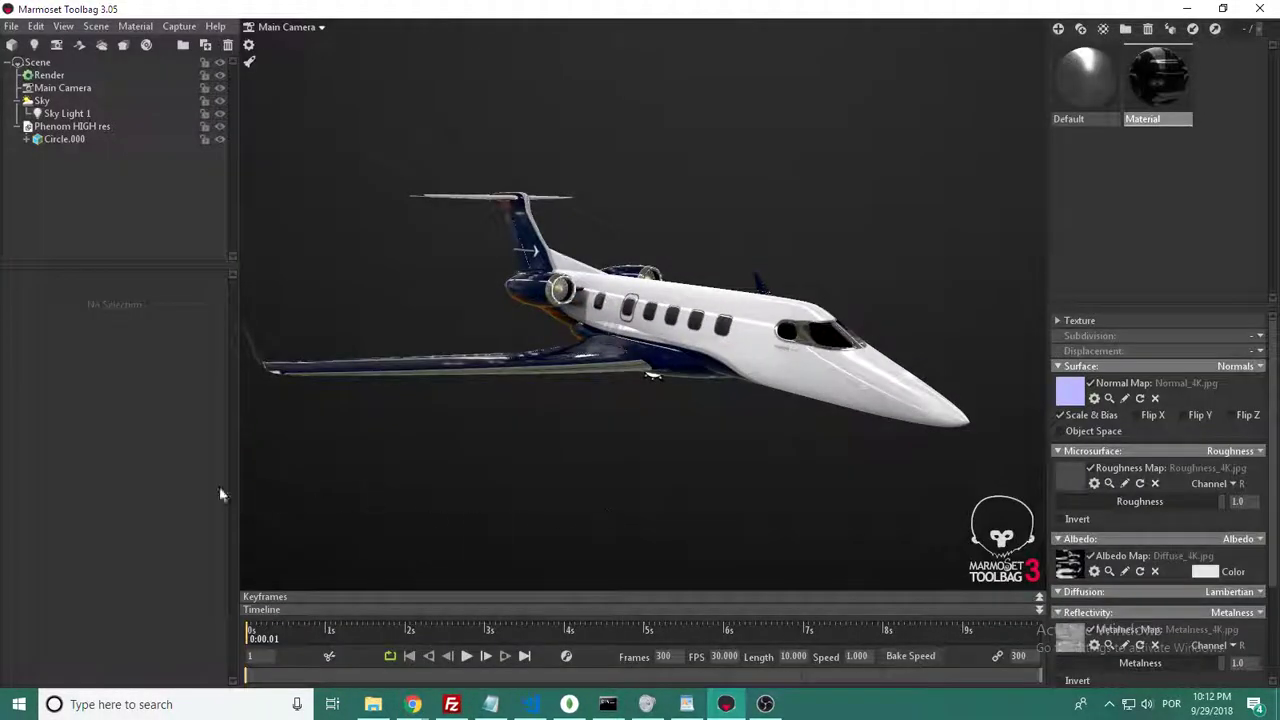
Step: Set the Render object's global illumination brightness to about 6.097 and check the aircraft with the interface hidden
left_click(65, 113)
left_click(80, 76)
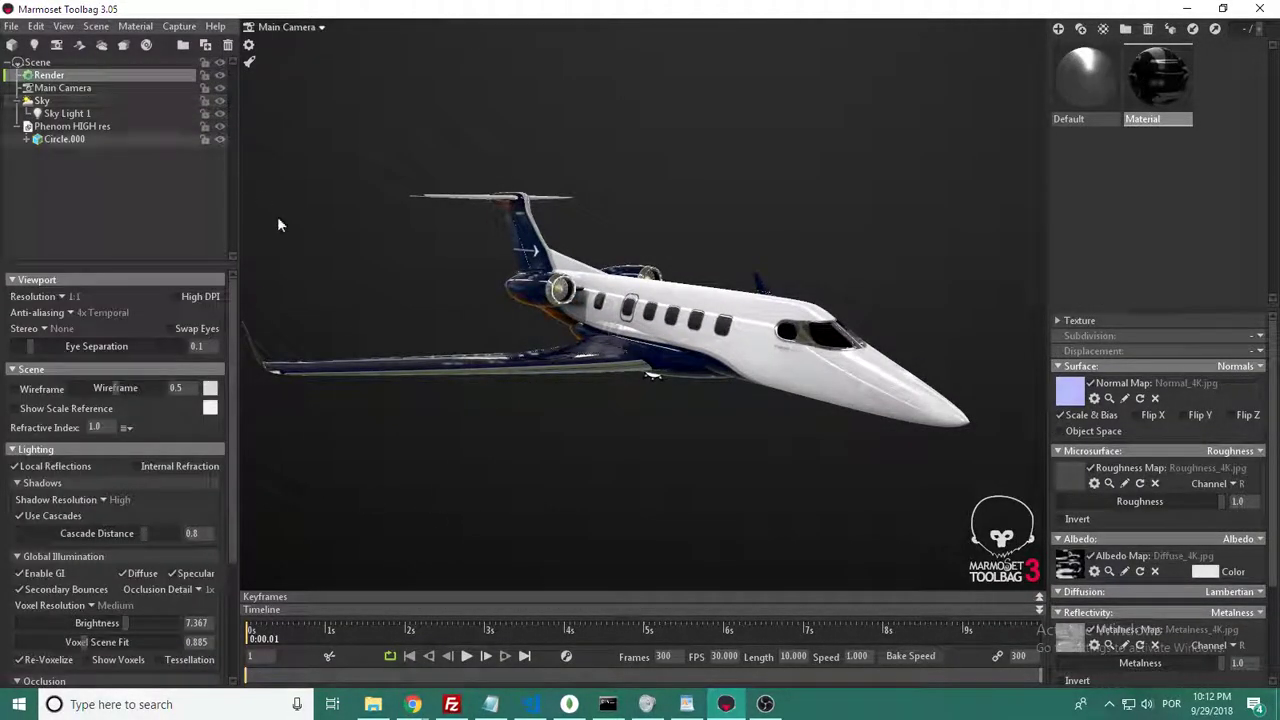
scroll(171, 505, "down", 2)
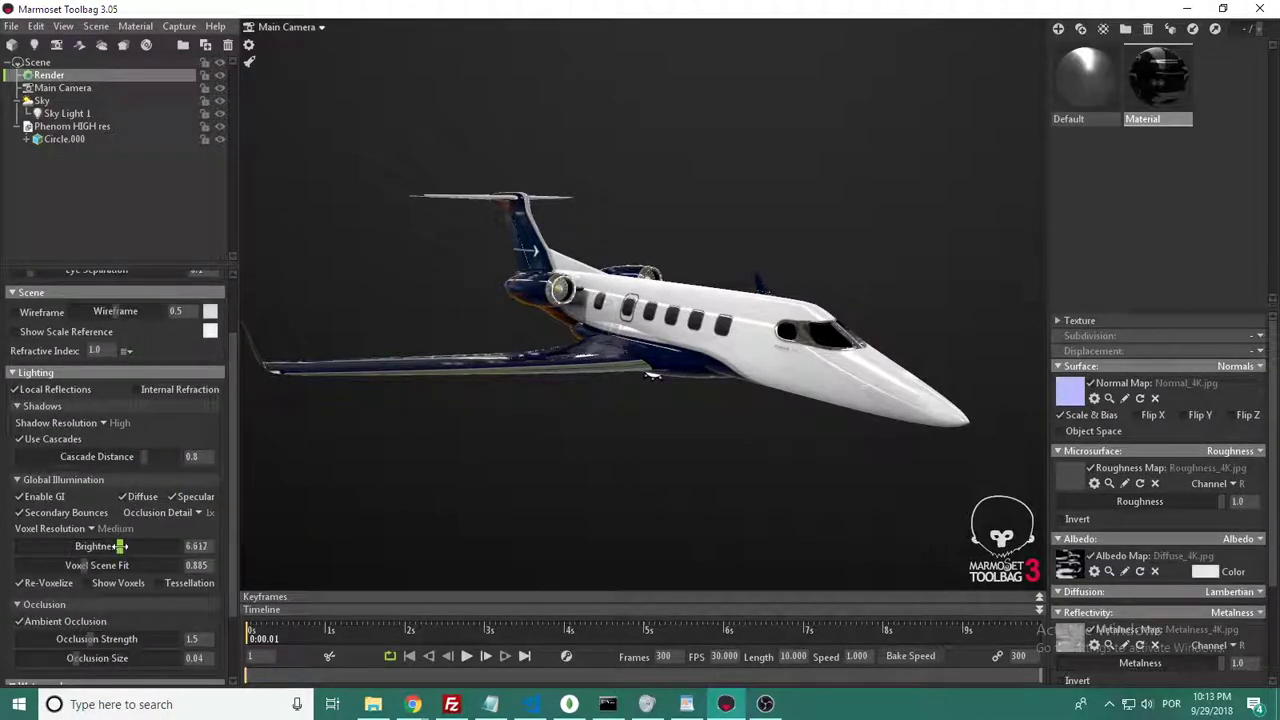
key("Tab")
left_click_drag(579, 487, 493, 575)
key("Tab")
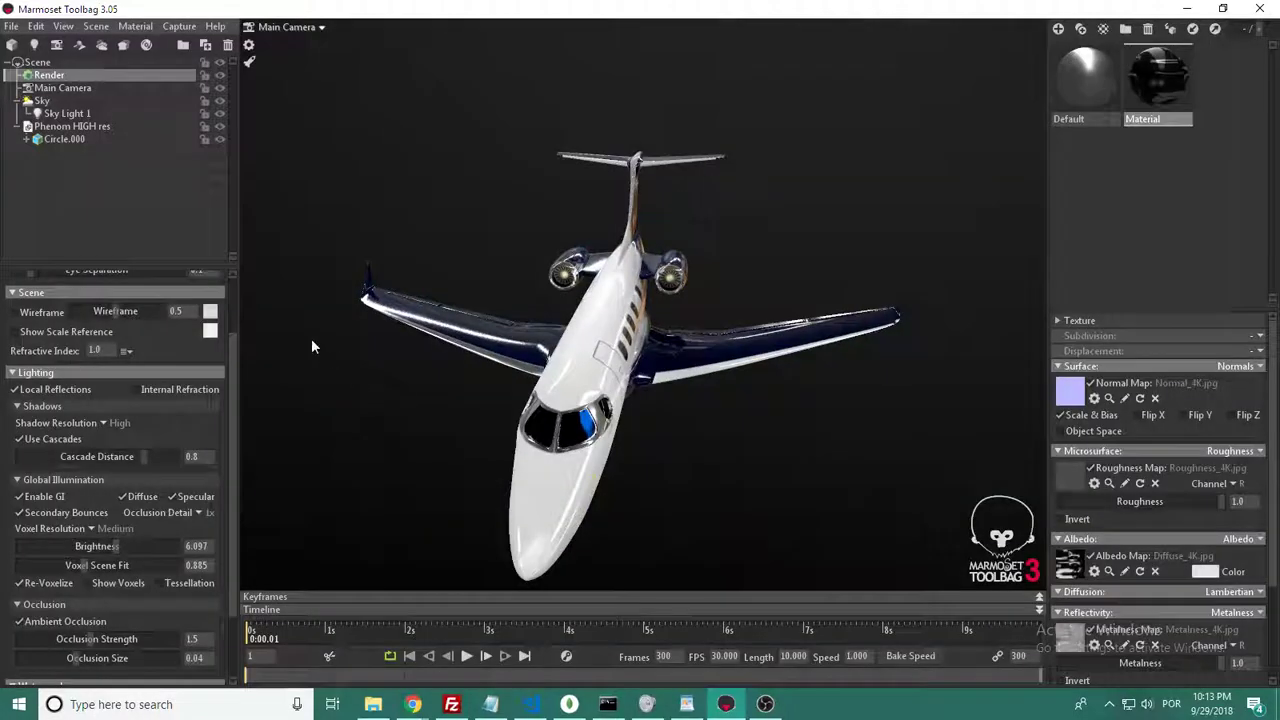
Step: Review the Sky and Render settings and examine the aircraft's lighting from the front and the side
scroll(130, 311, "up", 2)
left_click(82, 101)
left_click(84, 77)
scroll(132, 405, "down", 5)
scroll(138, 488, "up", 4)
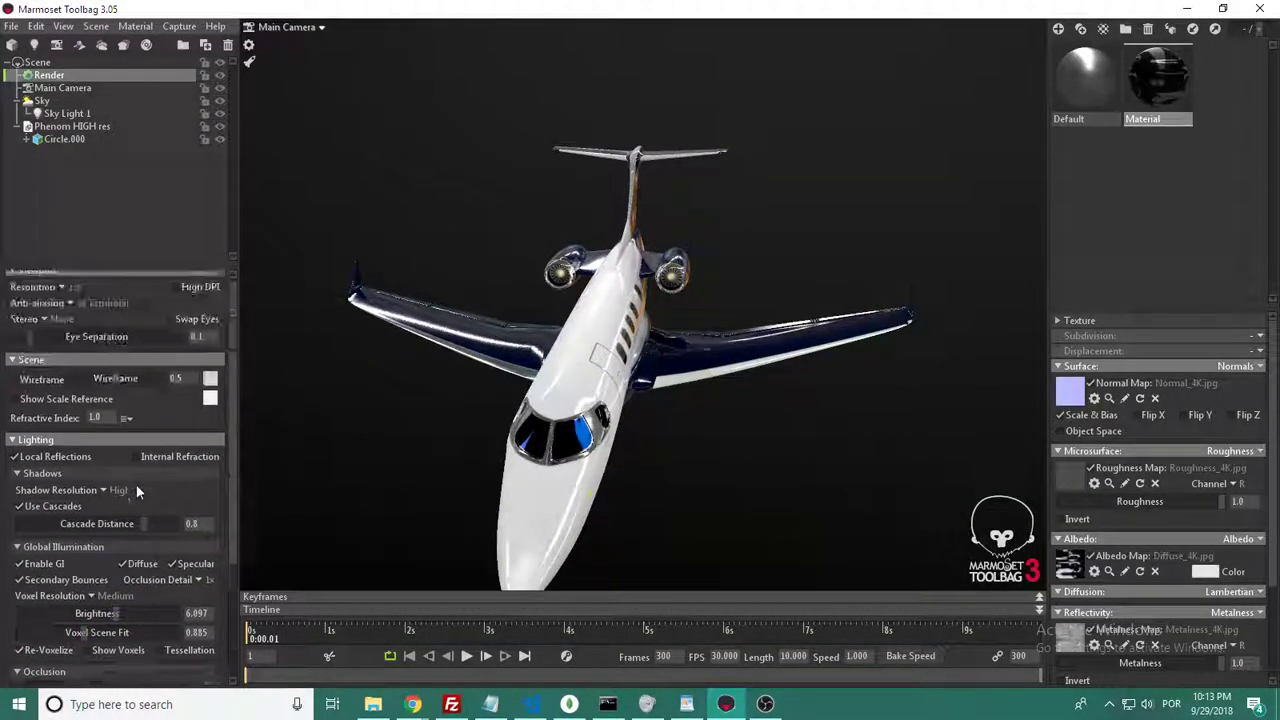
left_click_drag(620, 430, 658, 446)
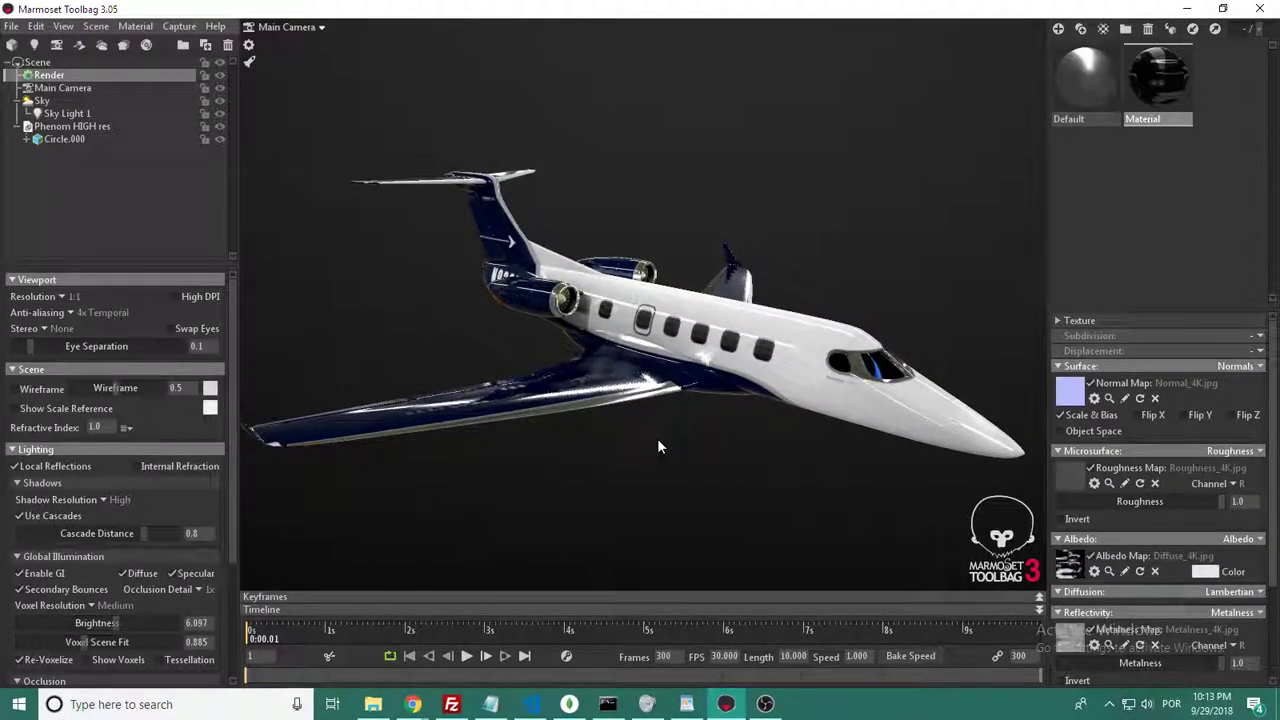
left_click_drag(658, 446, 544, 466)
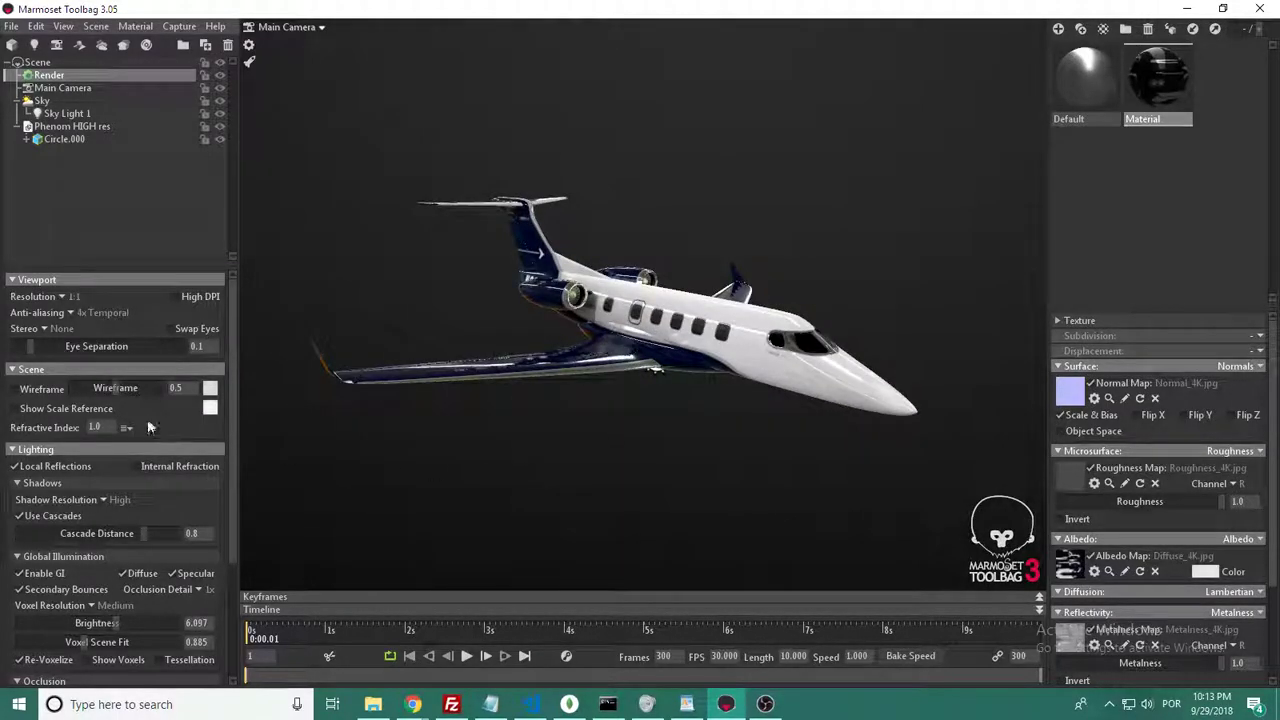
Step: Set the global illumination brightness to about 5.604, raise the ambient occlusion strength slightly and set the wireframe value to 0.0
scroll(127, 543, "down", 3)
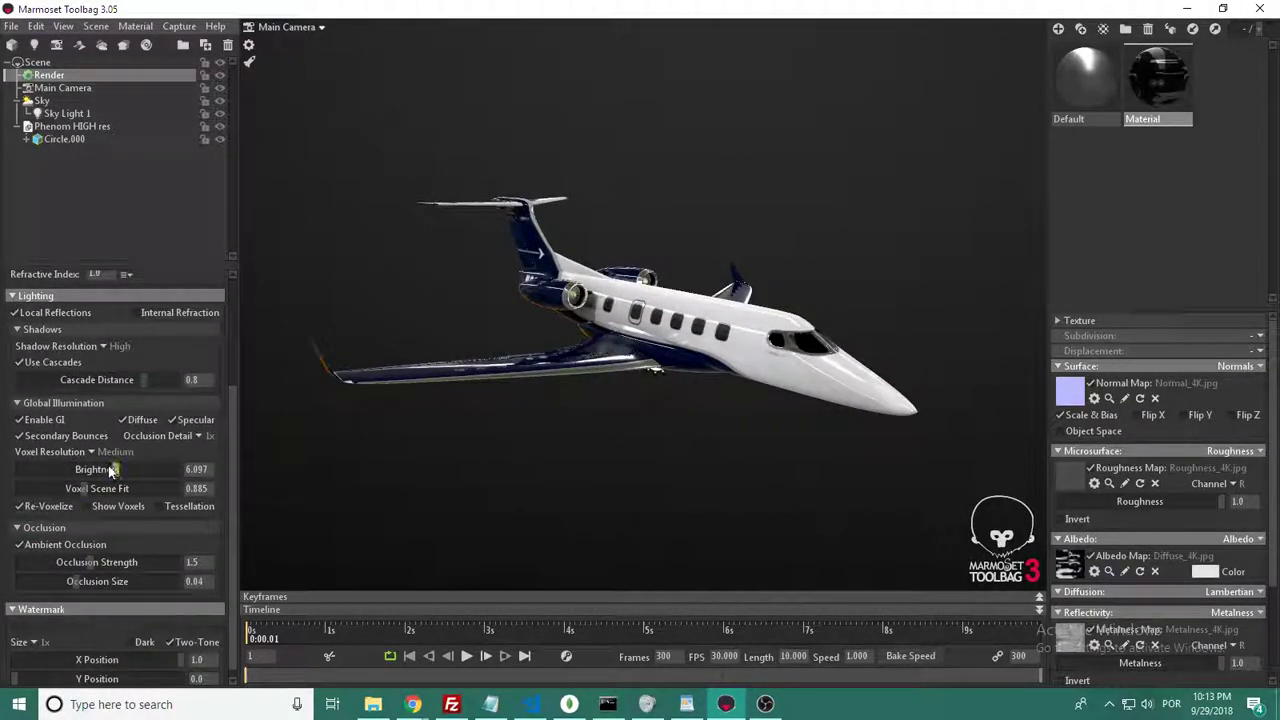
mouse_move(113, 471)
left_mouse_down()
mouse_move(97, 470)
mouse_move(109, 469)
left_mouse_up()
scroll(90, 553, "down", 1)
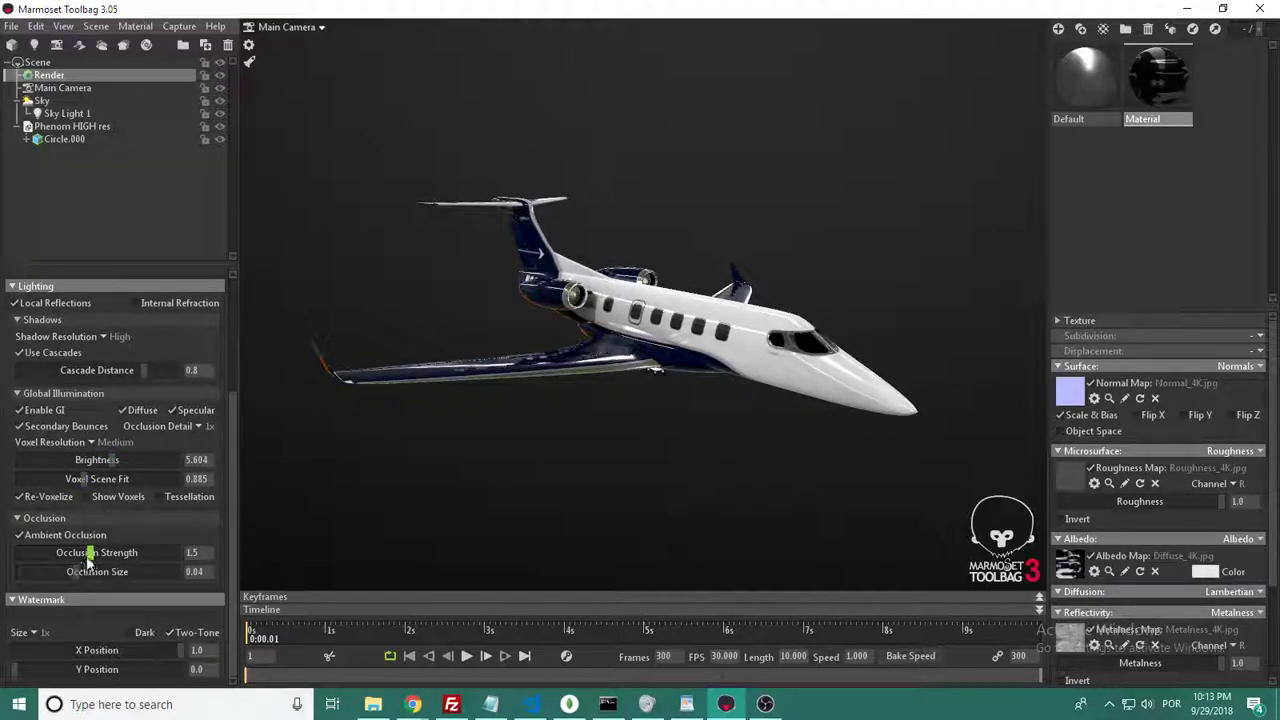
left_click_drag(91, 563, 81, 552)
scroll(92, 553, "up", 5)
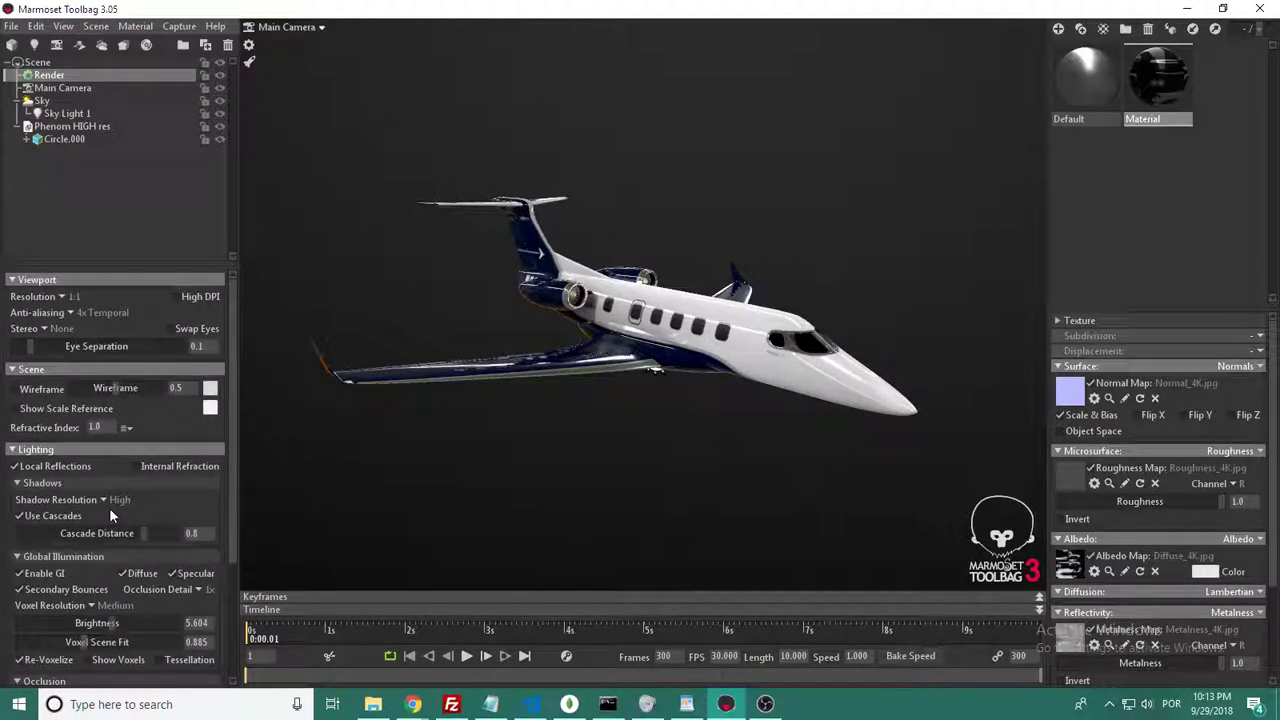
scroll(75, 410, "down", 2)
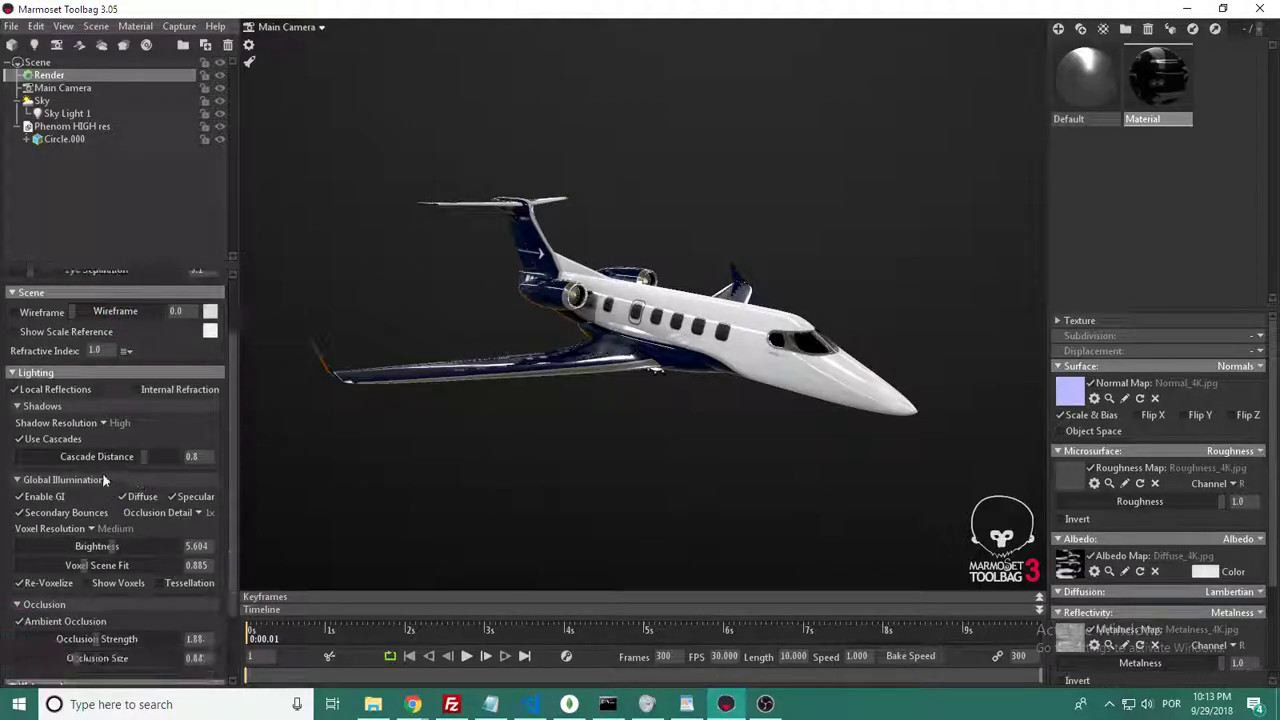
Step: Set the Main Camera's exposure to about 2.713, contrast to 1.004, contrast center to 0.57 and saturation to 1.442
left_click(82, 87)
scroll(102, 466, "down", 3)
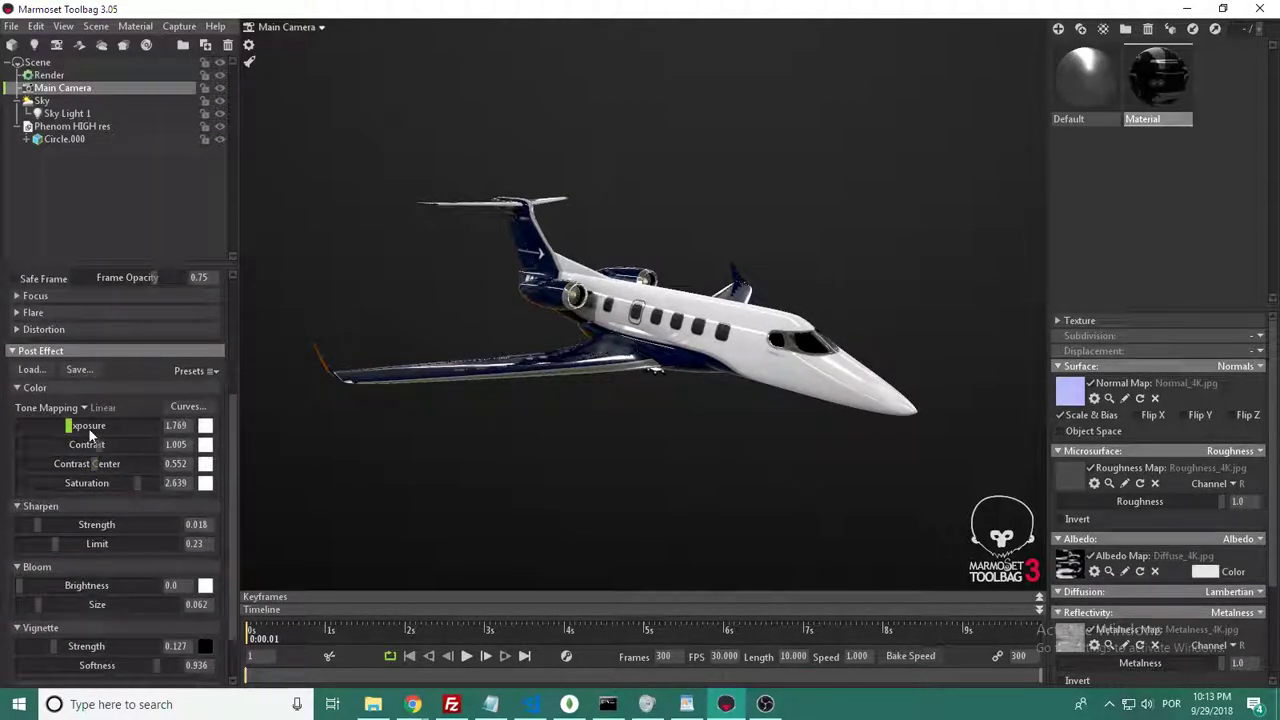
left_click_drag(69, 427, 100, 453)
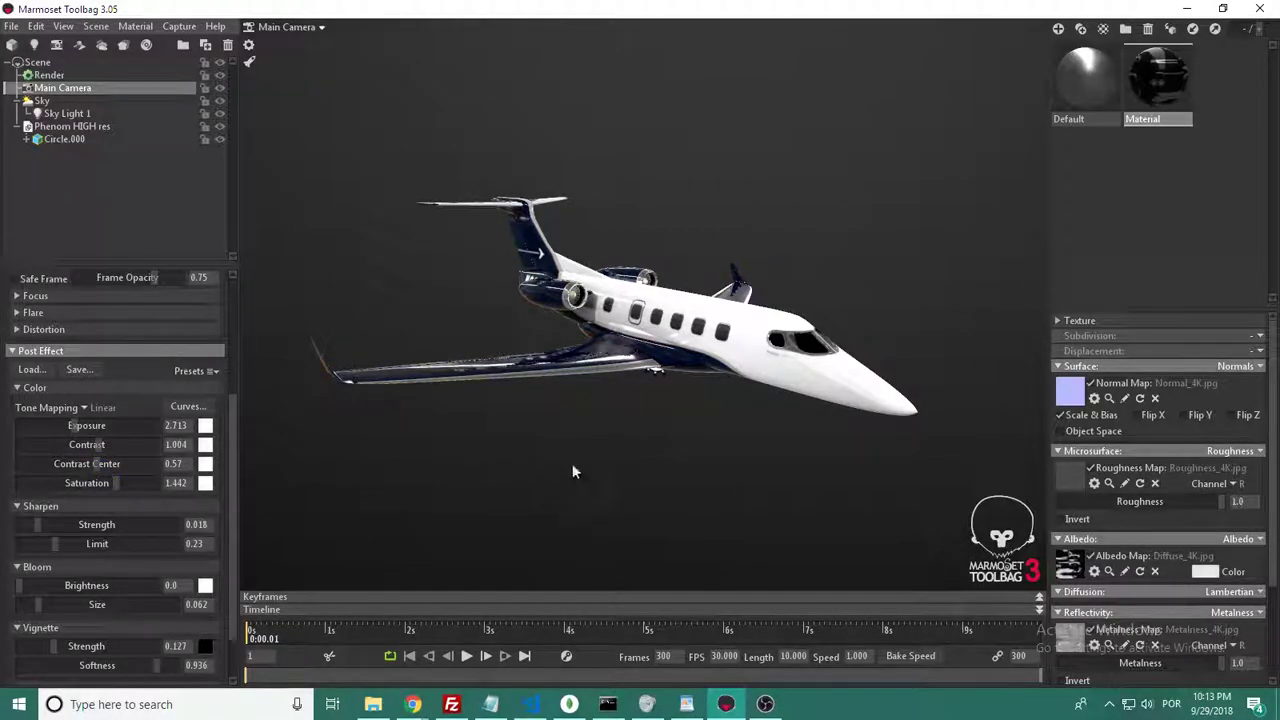